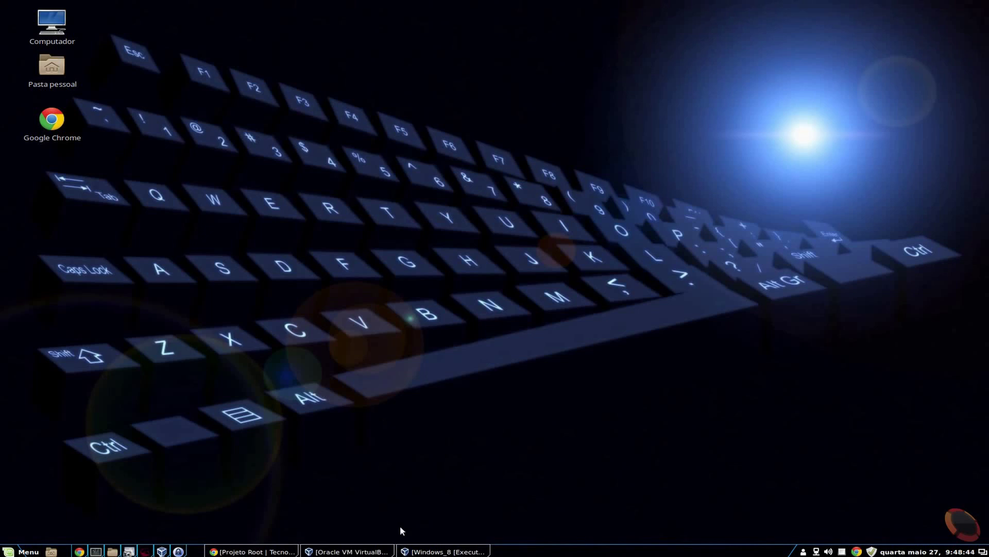
# Restore the running Windows_8 [Executando] VM window from the Mint taskbar
pyautogui.click(443, 551)
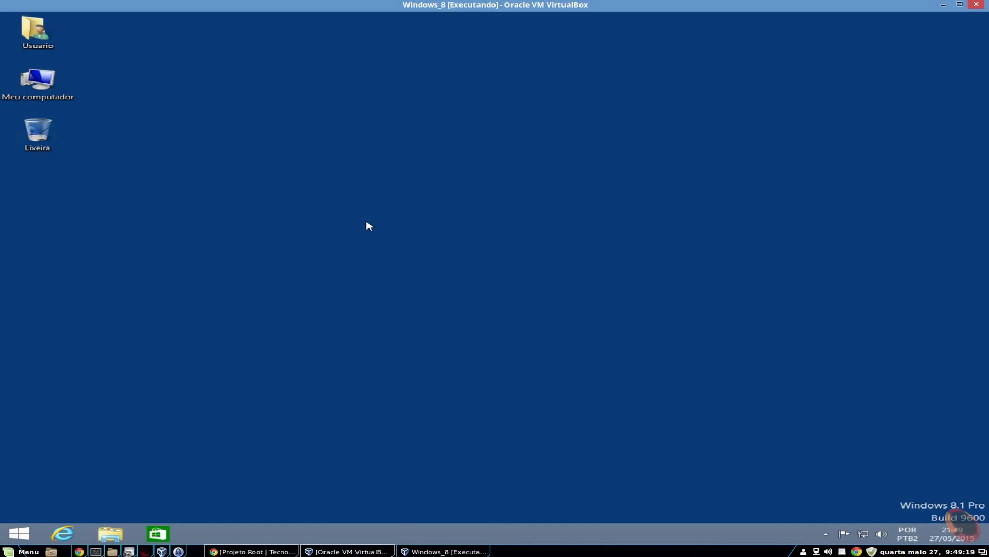
pyautogui.rightClick(50, 94)
pyautogui.click(136, 201)
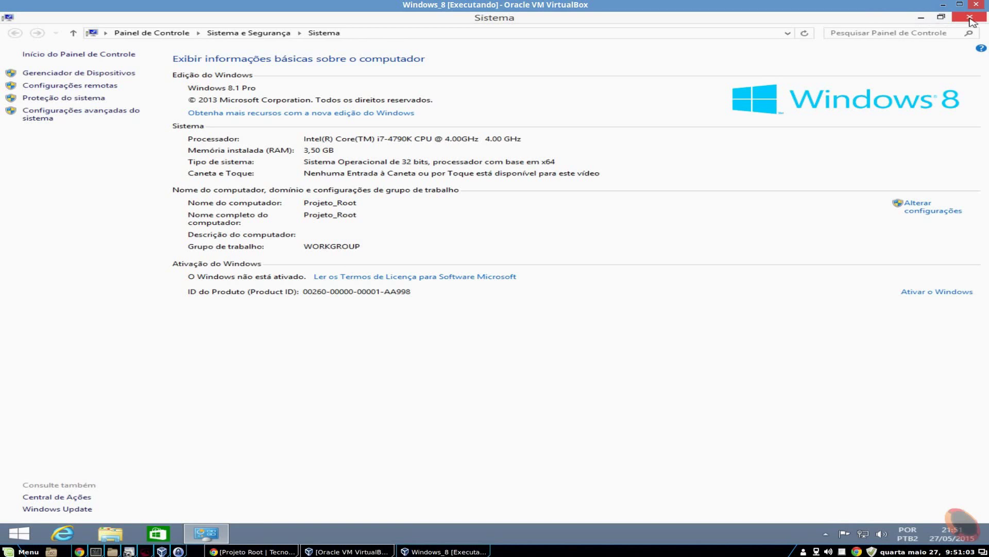
pyautogui.click(970, 18)
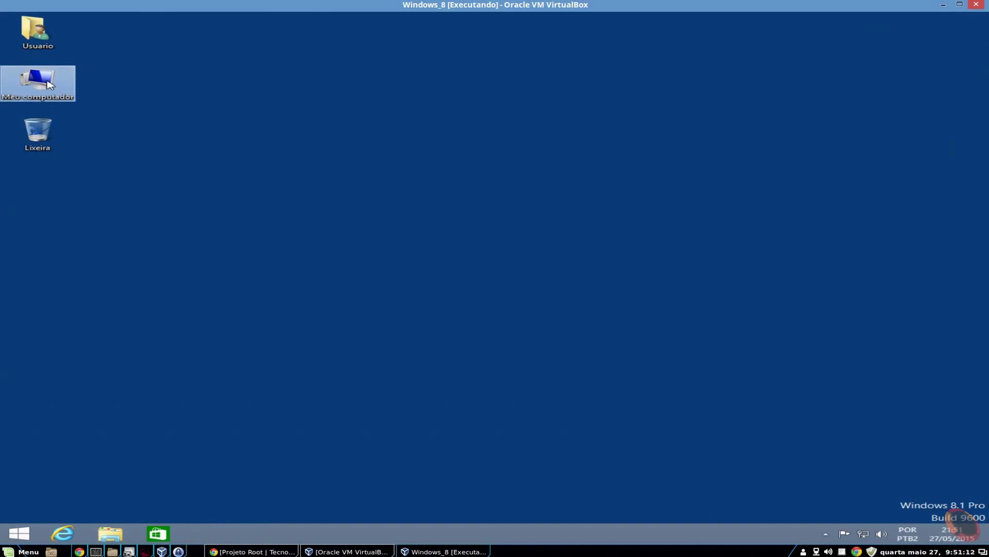
# Open Gerenciar from Meu computador, maximize Gerenciamento do computador and widen its navigation tree
pyautogui.rightClick(45, 83)
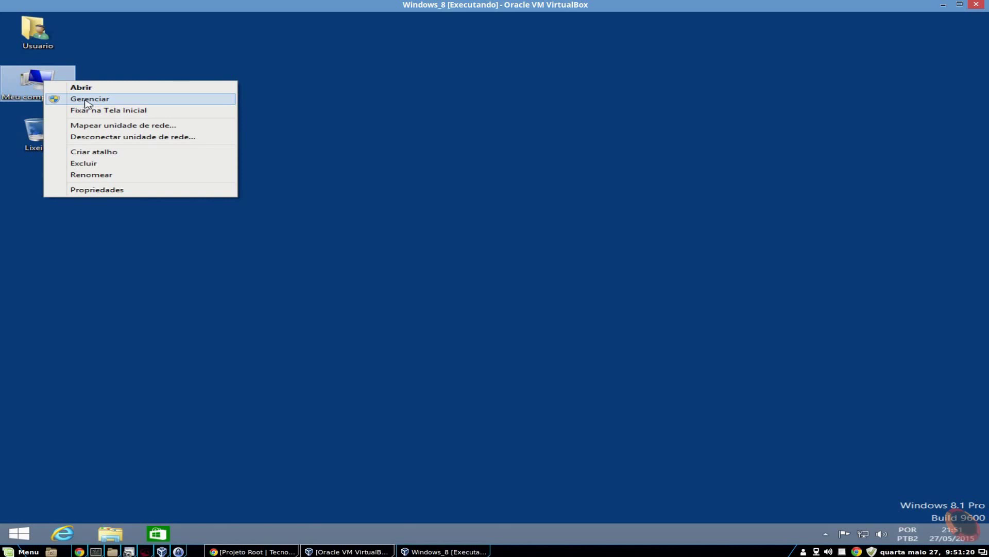
pyautogui.click(87, 99)
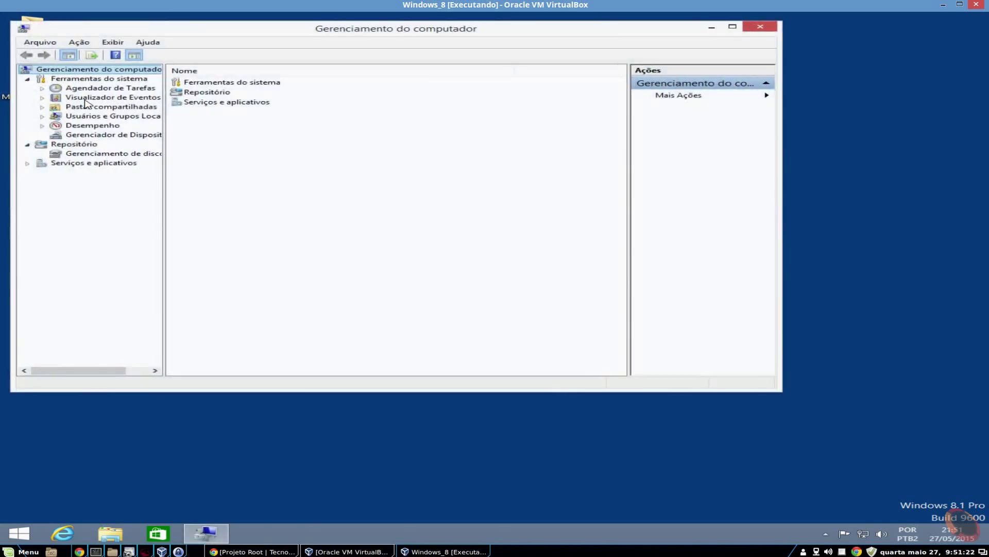
pyautogui.click(733, 26)
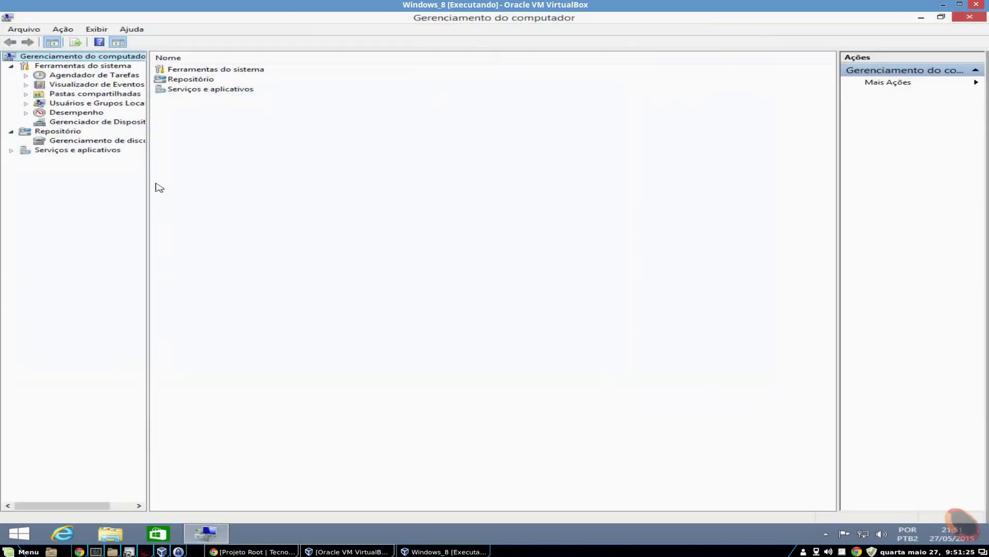
pyautogui.moveTo(147, 180); pyautogui.dragTo(179, 177)
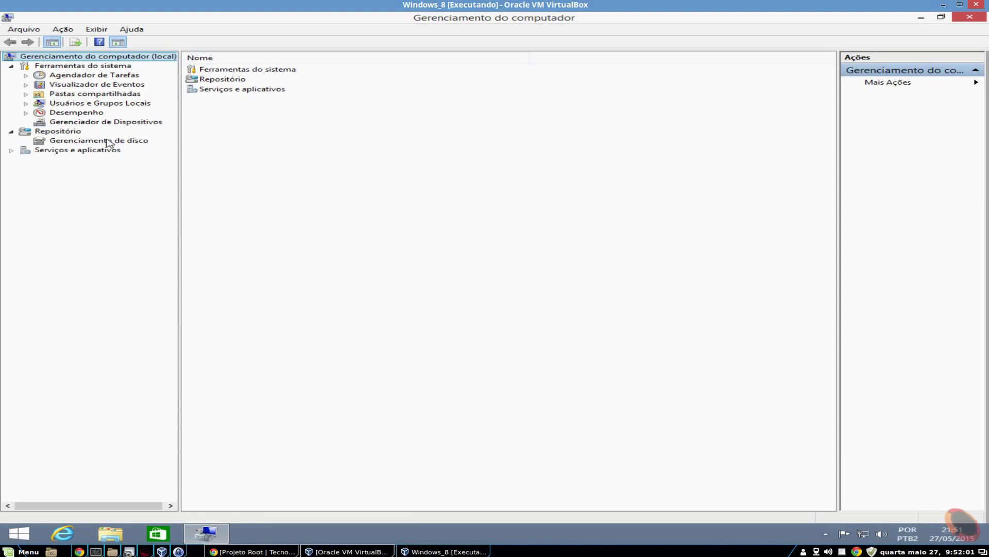
# Show Disco 0's 350 MB reserved and 79,66 GB C: partitions with Capacidade and Espaço Livre columns
pyautogui.click(108, 141)
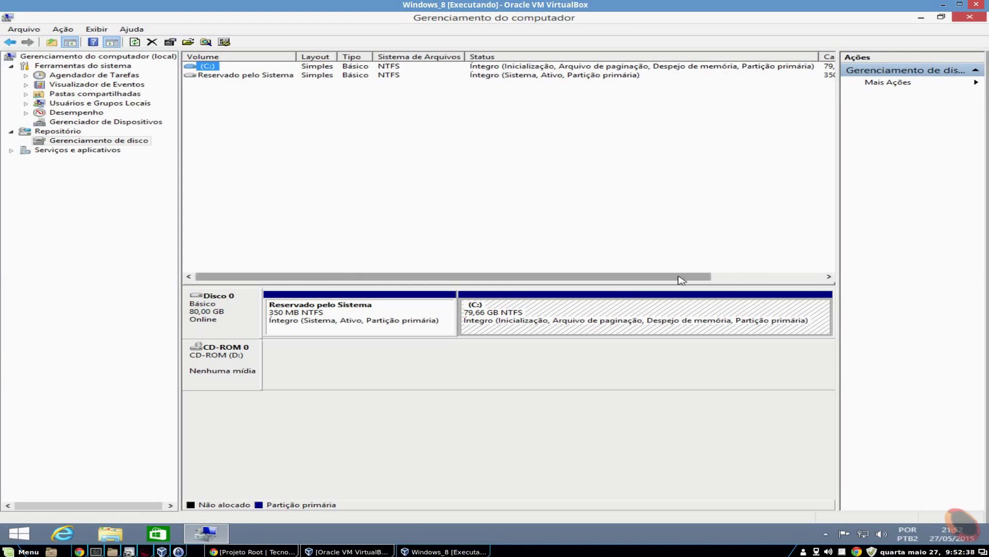
pyautogui.moveTo(682, 280); pyautogui.dragTo(794, 276)
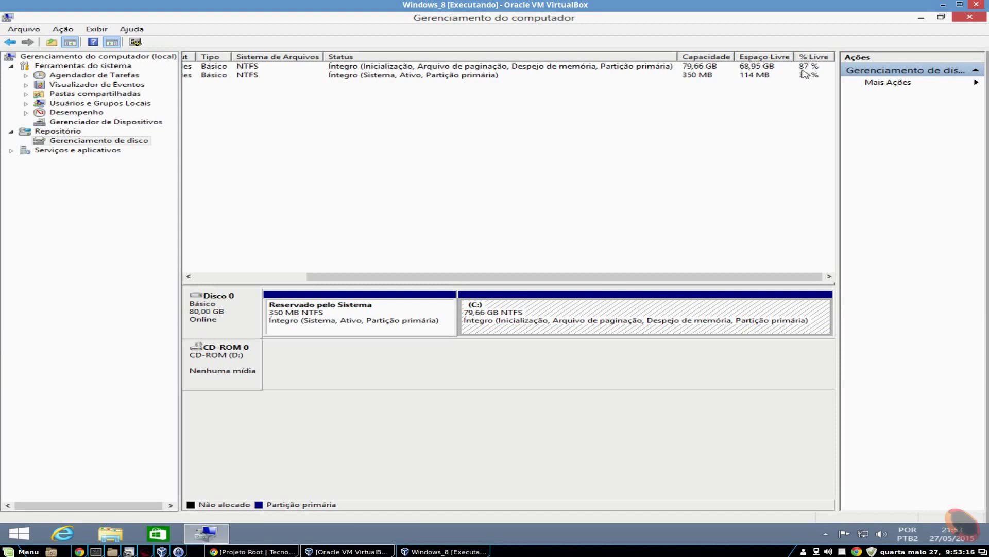
pyautogui.click(551, 71)
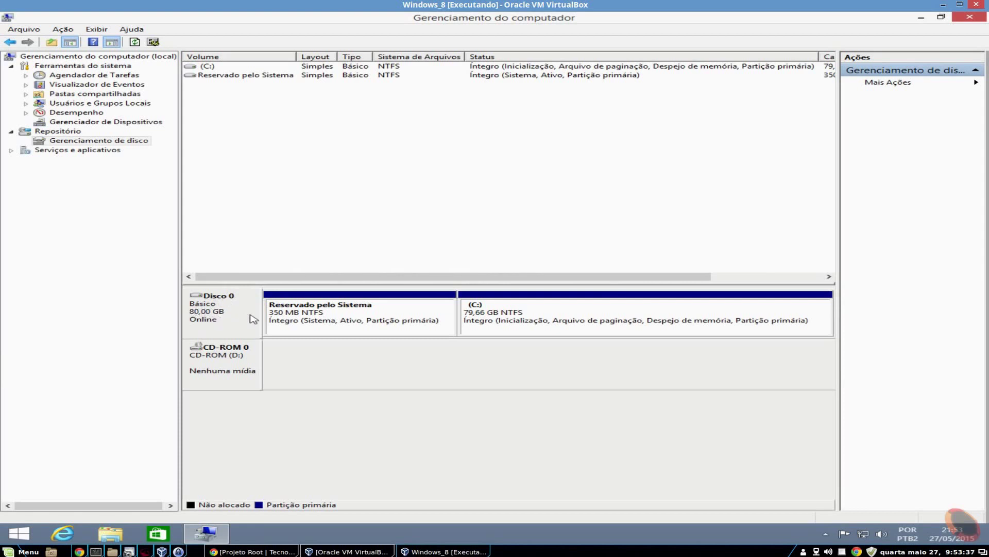
pyautogui.click(314, 314)
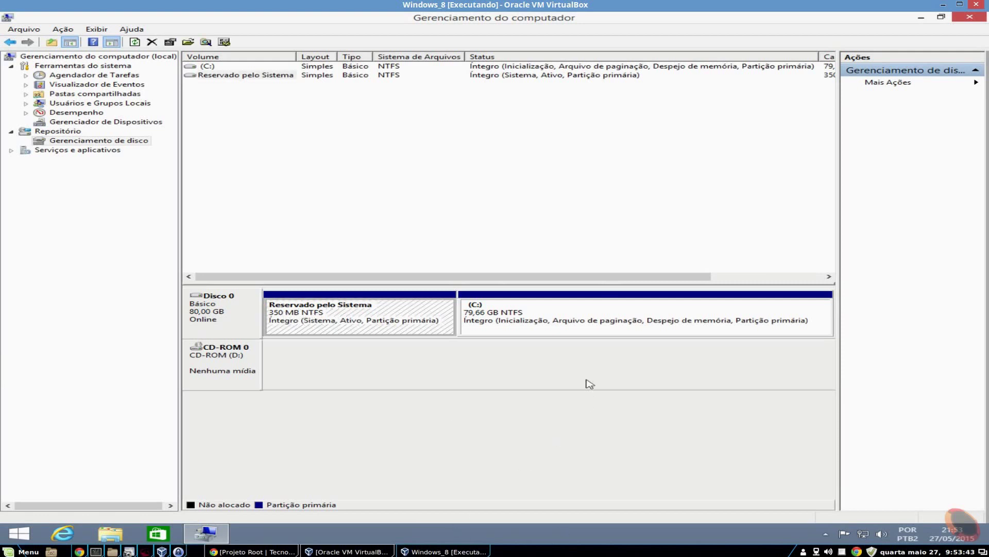
pyautogui.click(567, 322)
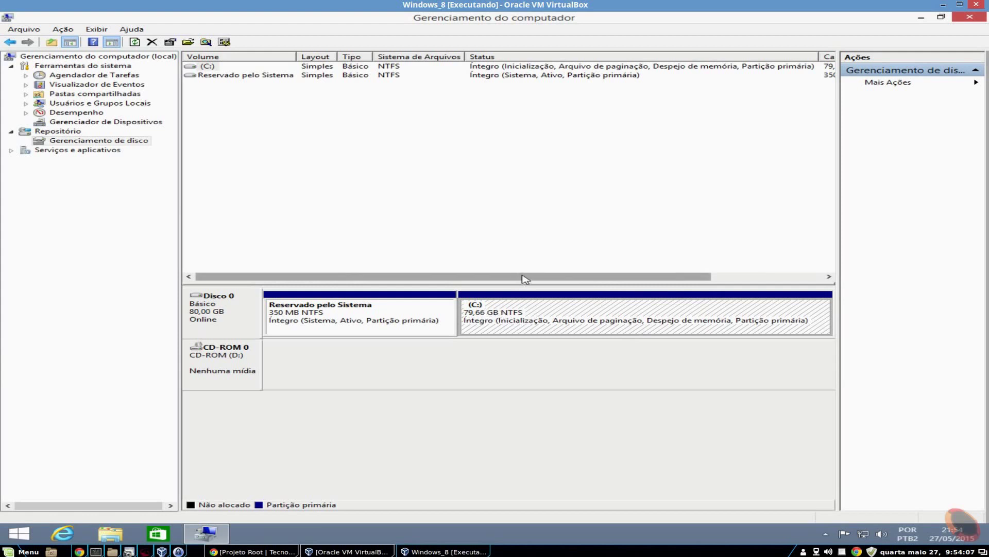
pyautogui.moveTo(524, 276); pyautogui.dragTo(658, 271)
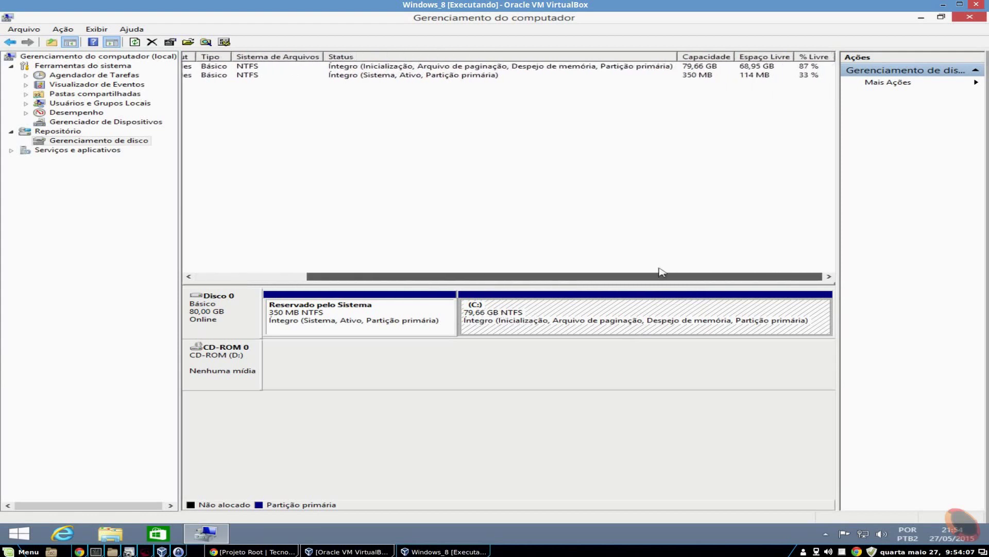
pyautogui.click(722, 73)
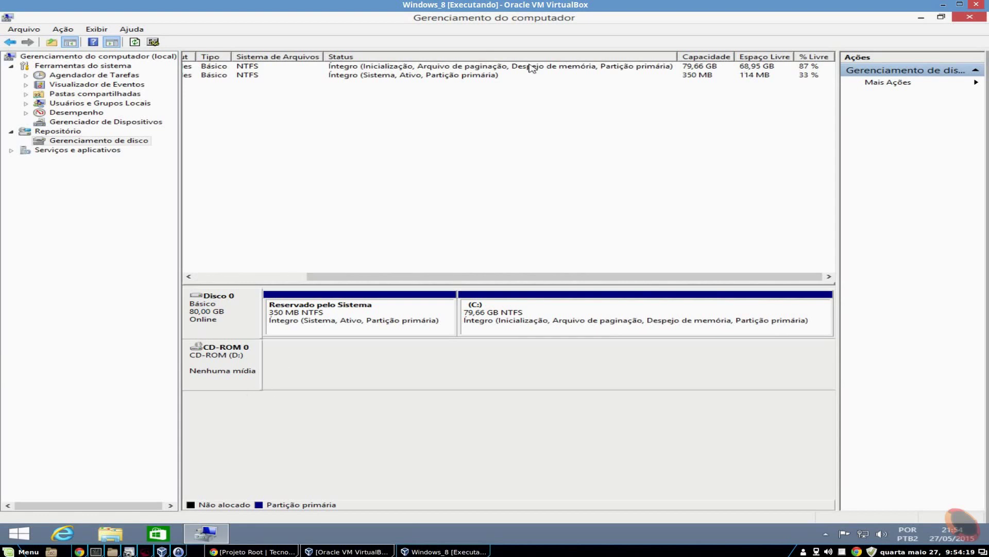
# Review Disco Local (C:) properties showing 68,9 GB free of 79,6 GB, then cancel
pyautogui.click(110, 533)
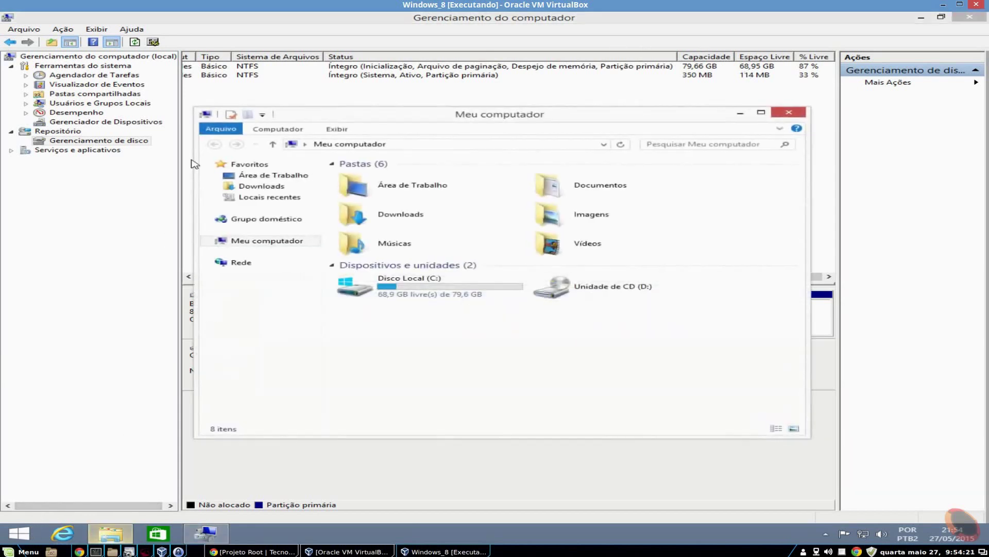
pyautogui.rightClick(390, 290)
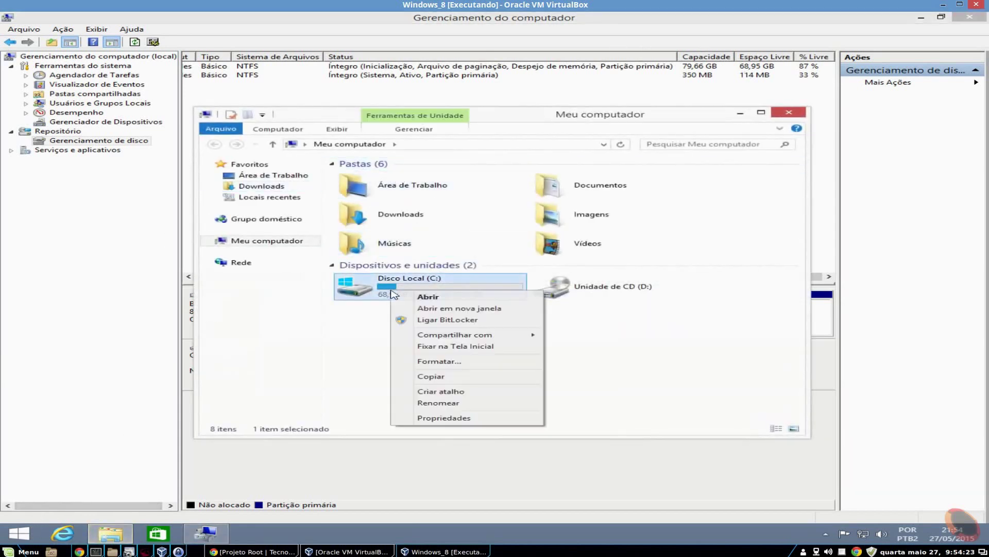
pyautogui.click(443, 418)
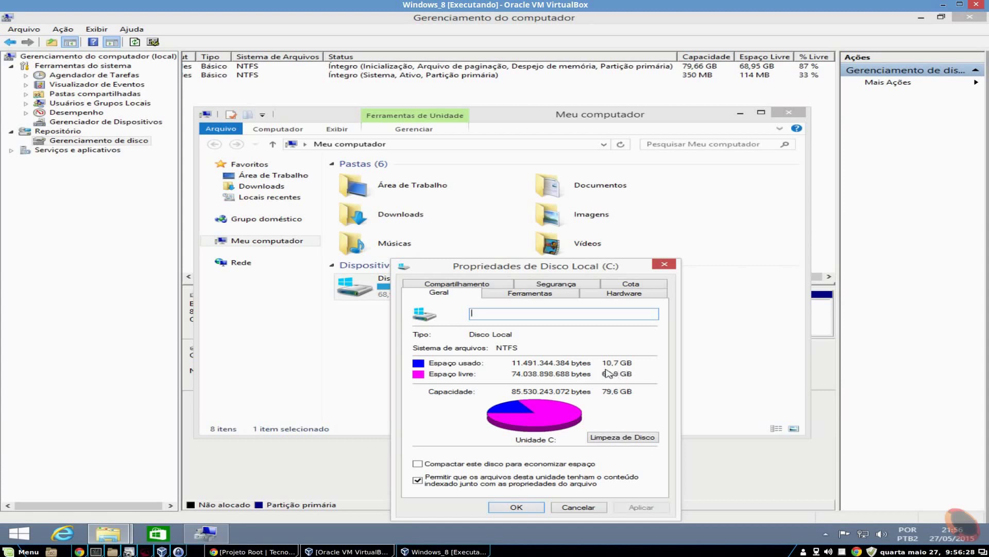
pyautogui.click(592, 508)
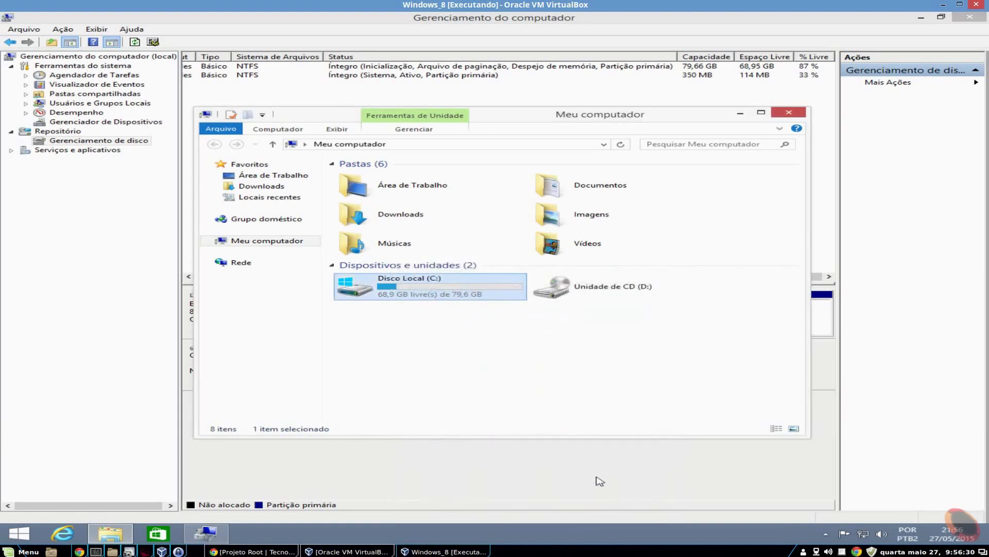
# Close Meu computador and bring up the 79,66 GB C: partition's actions in Disk Management
pyautogui.click(789, 112)
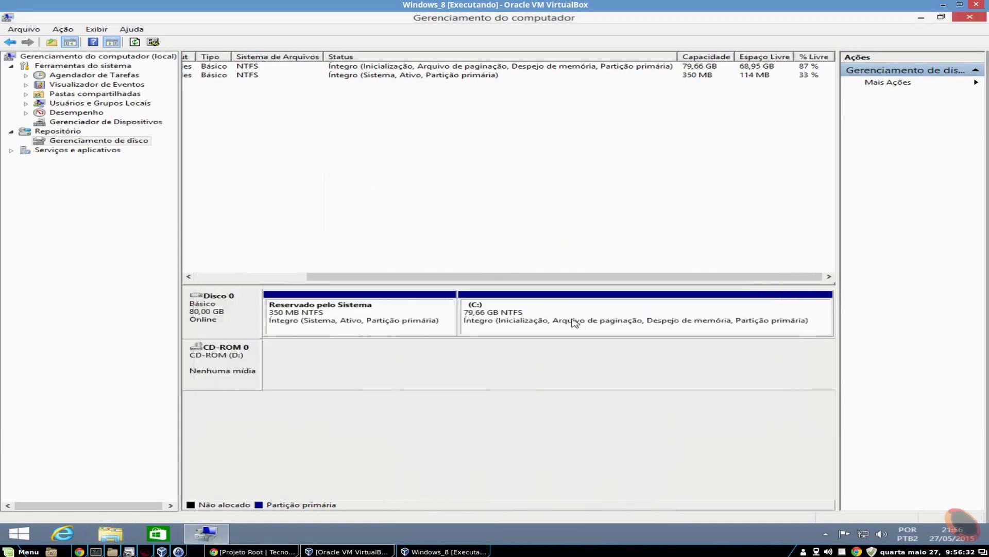
pyautogui.rightClick(547, 319)
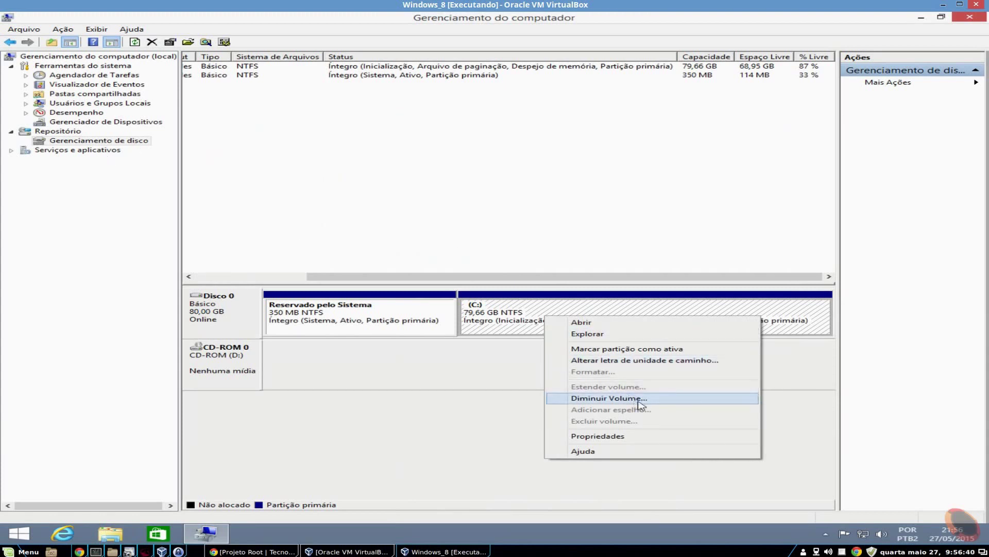
pyautogui.click(539, 314)
pyautogui.rightClick(525, 310)
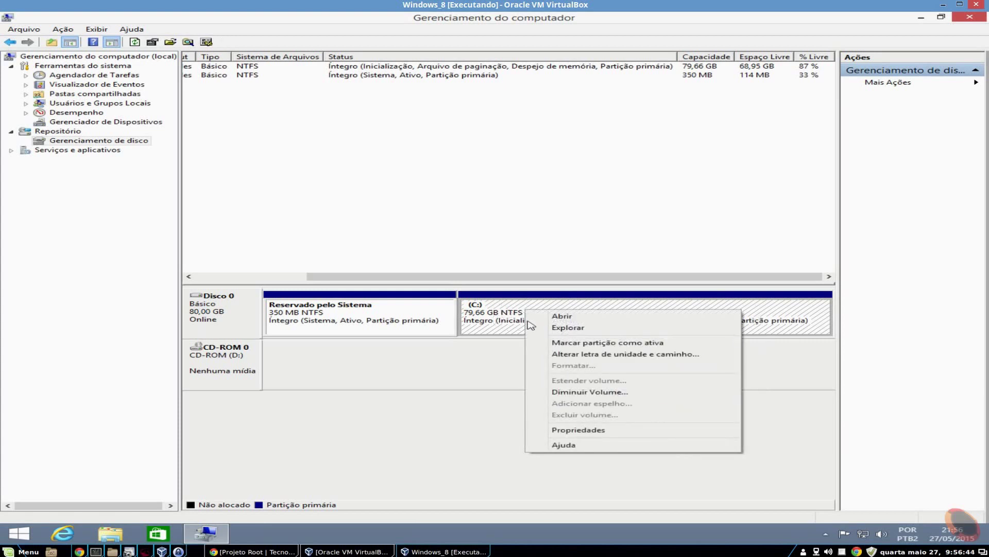
# Open Diminuir Volume for C: and change the shrink amount from 39037 to 30720 MB
pyautogui.click(590, 392)
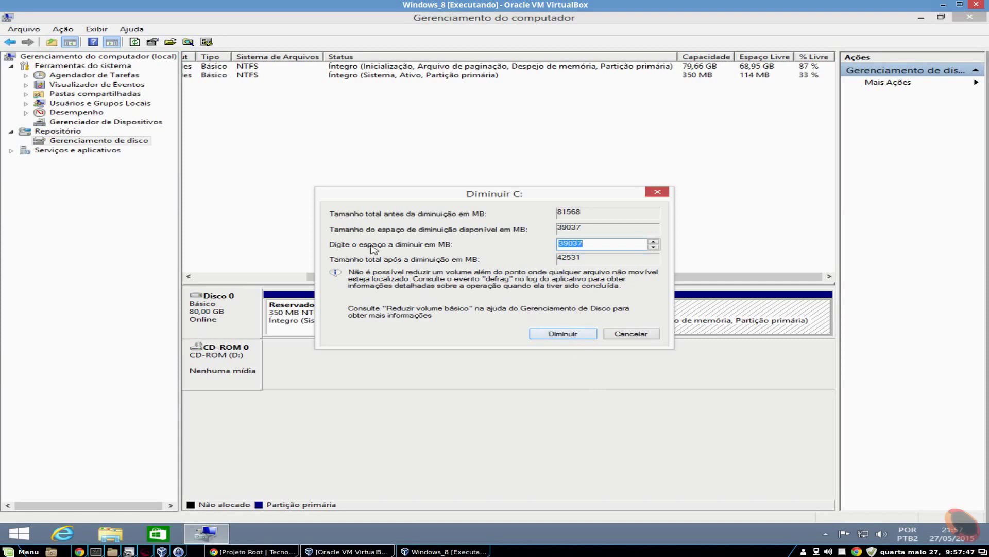
pyautogui.click(603, 245)
pyautogui.moveTo(564, 243); pyautogui.dragTo(588, 243)
pyautogui.click(567, 245)
pyautogui.press('BackSpace')
pyautogui.write('0')
pyautogui.moveTo(569, 242); pyautogui.dragTo(597, 244)
pyautogui.click(597, 244)
pyautogui.moveTo(570, 246); pyautogui.dragTo(587, 245)
pyautogui.write('720')
# Shrink C: to 49,66 GB leaving 30,00 GB unallocated, and open Meu computador to verify
pyautogui.click(563, 334)
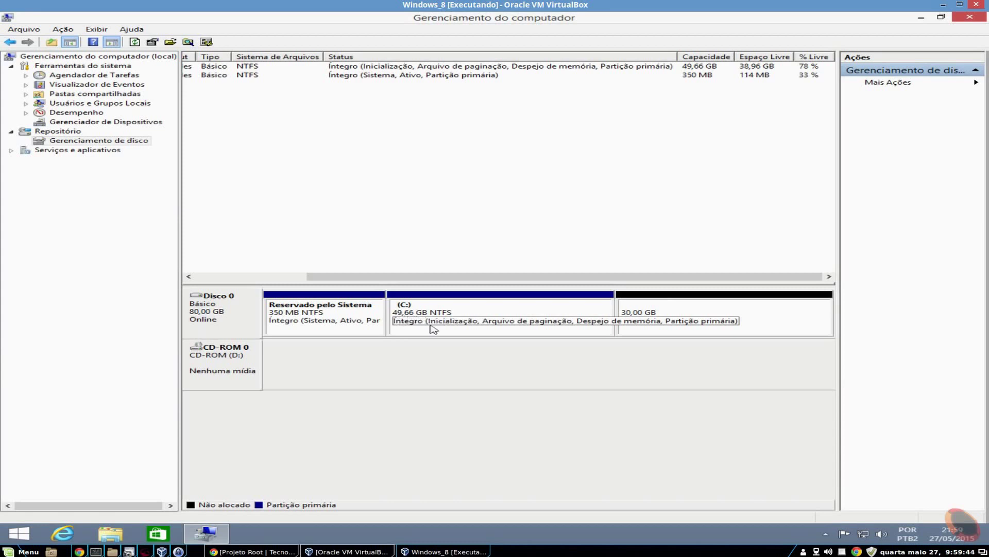
pyautogui.click(108, 534)
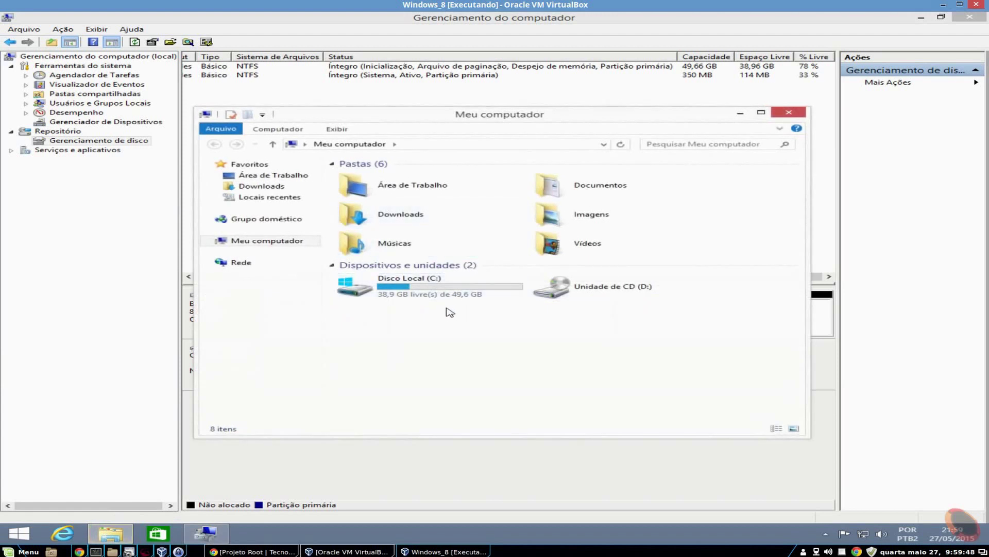
# Check C: shows 38,96 GB free of 49,66 GB, clear the drive selection and close Meu computador
pyautogui.click(442, 295)
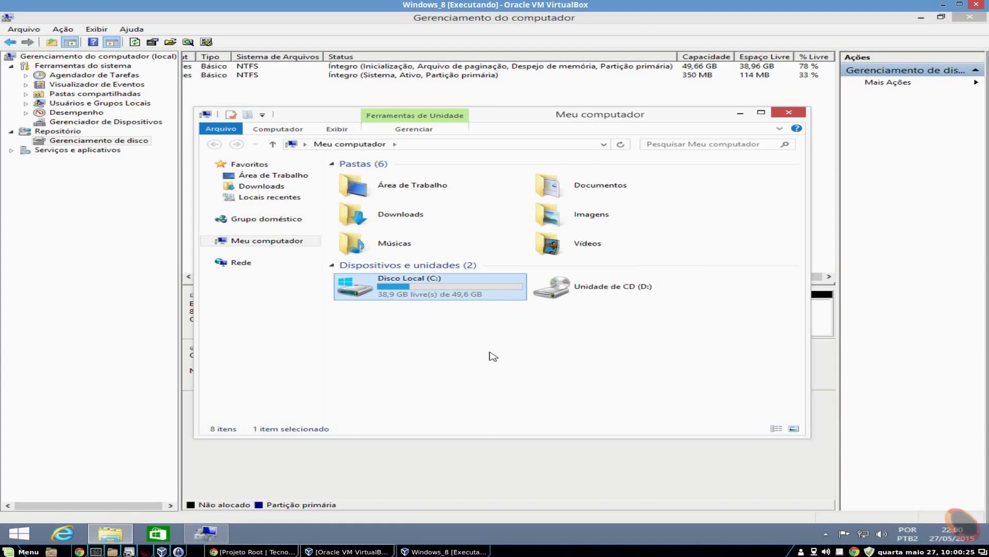
pyautogui.click(493, 356)
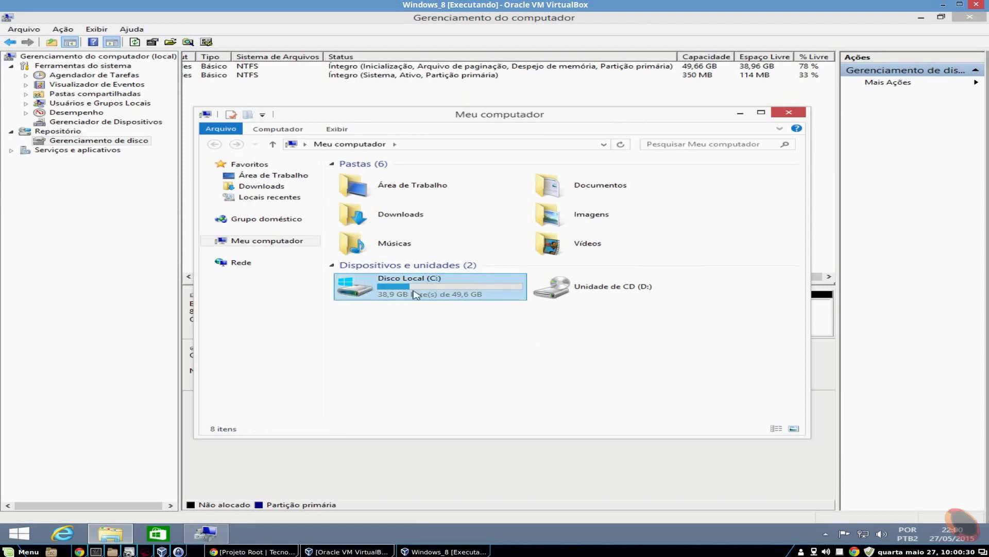
pyautogui.moveTo(432, 302)
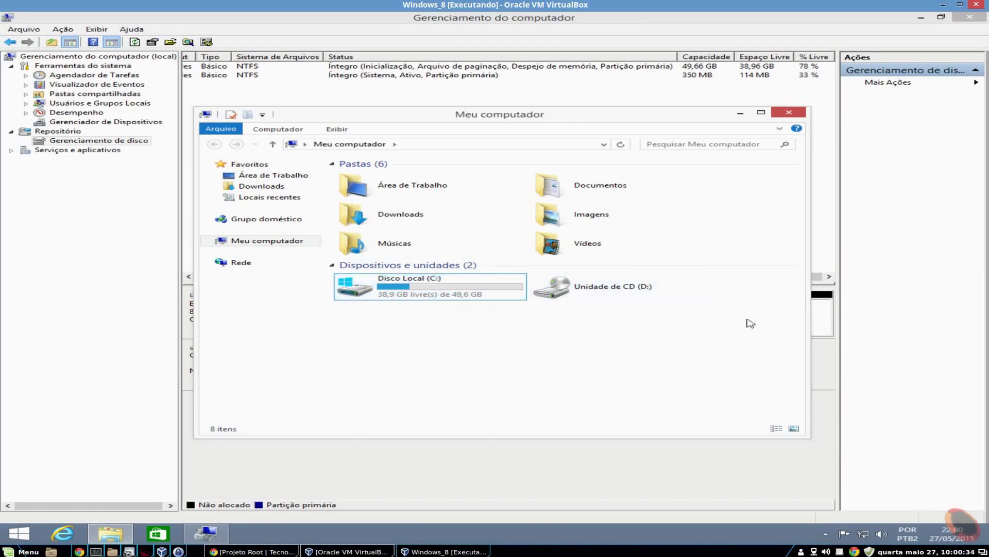
pyautogui.moveTo(753, 359); pyautogui.dragTo(287, 285)
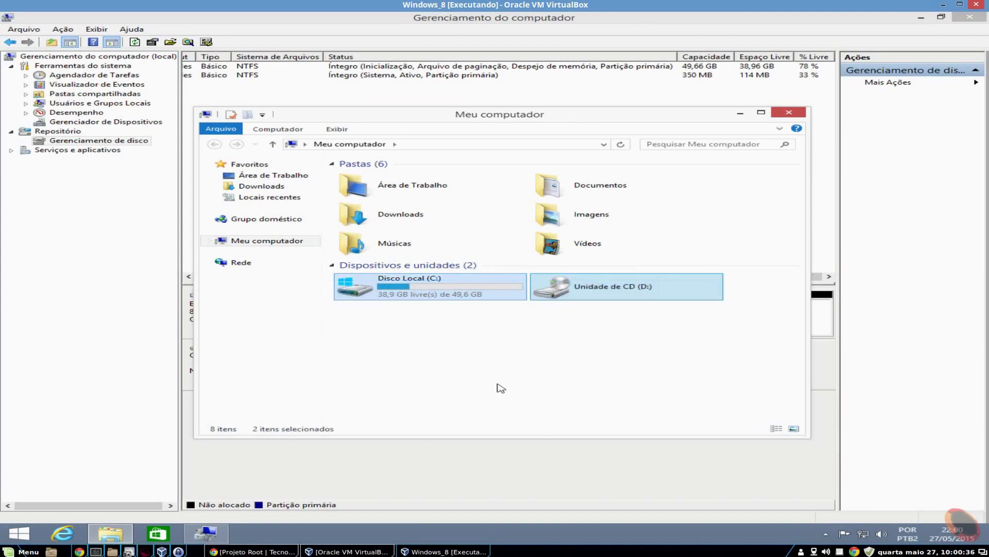
pyautogui.click(733, 239)
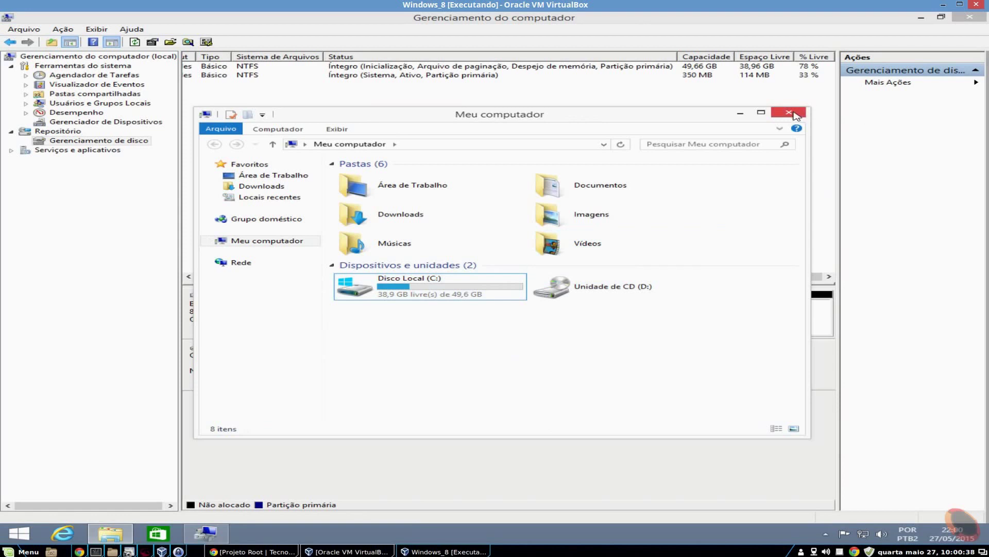
pyautogui.click(793, 114)
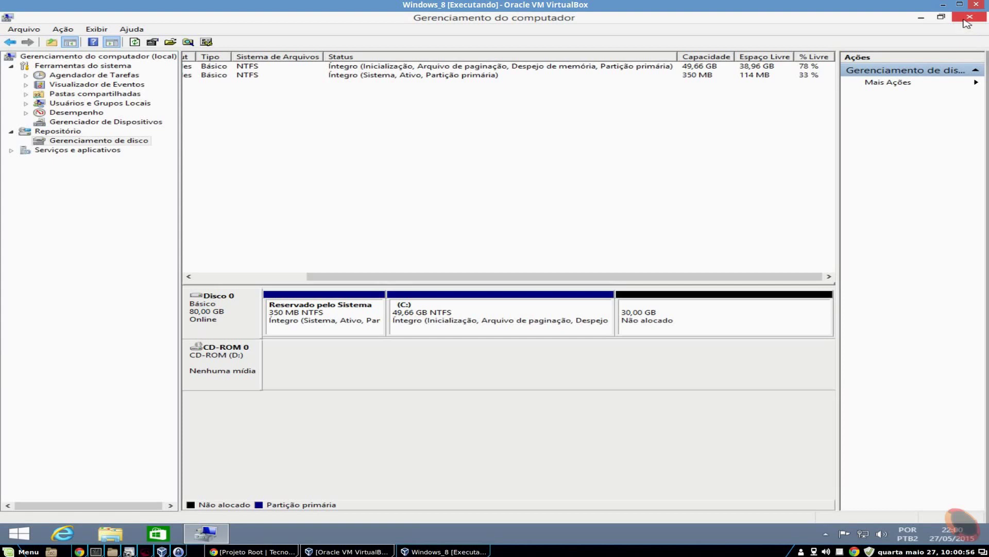
# Close Computer Management and shut down Windows 8.1 via Configurações > Liga/Desliga > Desligar
pyautogui.click(976, 21)
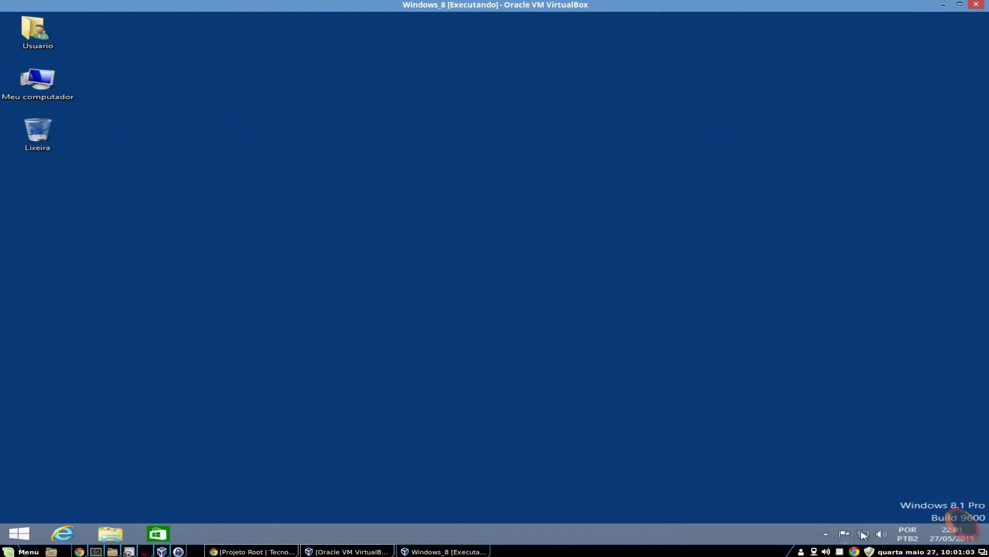
pyautogui.moveTo(956, 493)
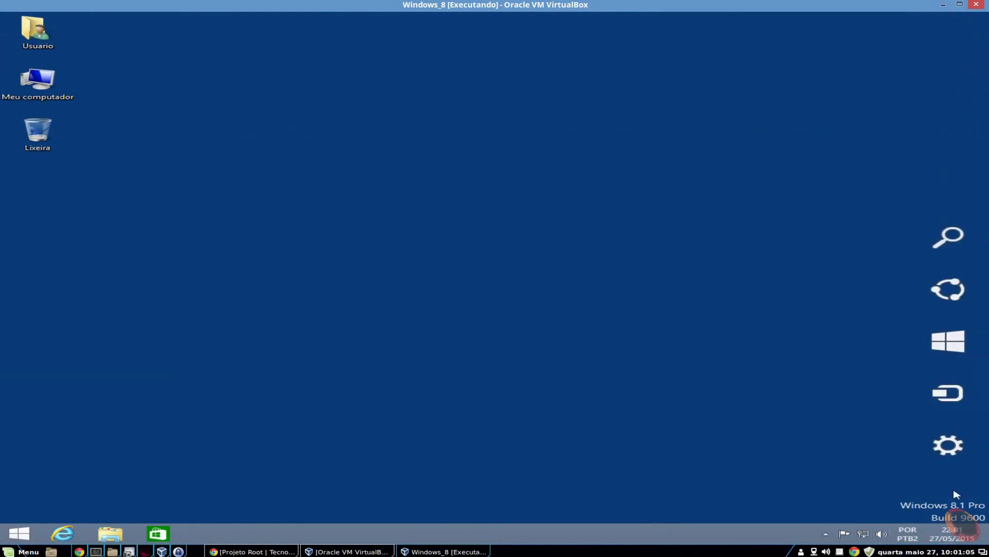
pyautogui.click(948, 448)
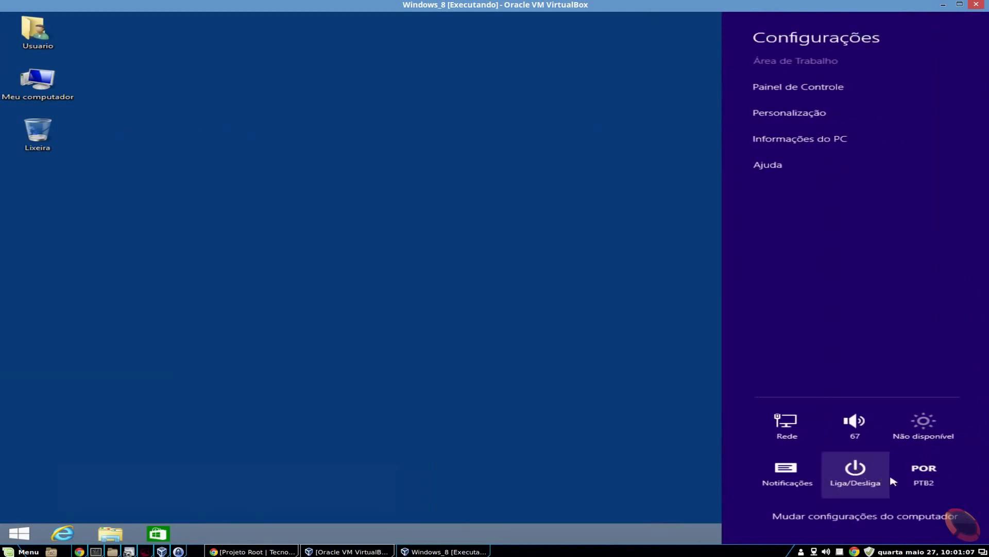
pyautogui.click(857, 469)
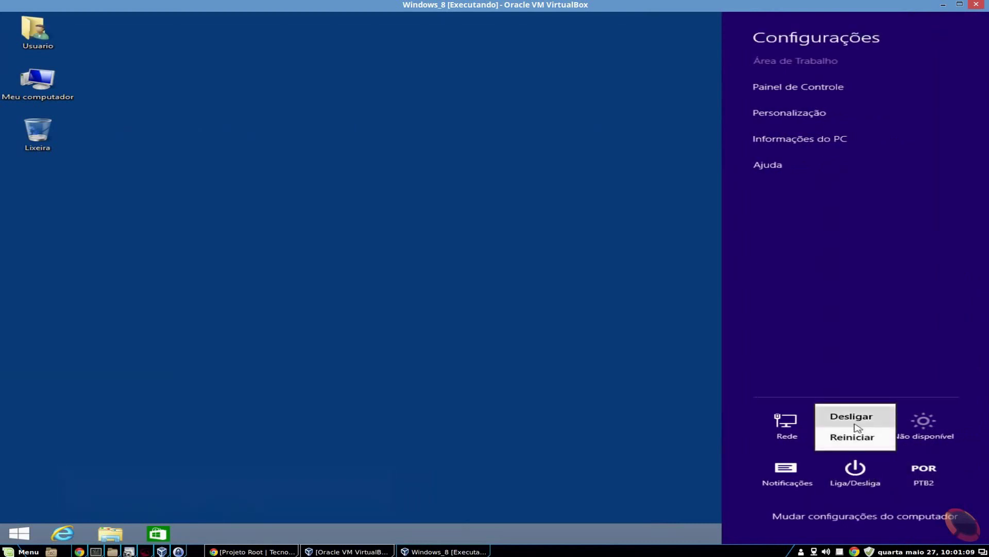
pyautogui.click(854, 424)
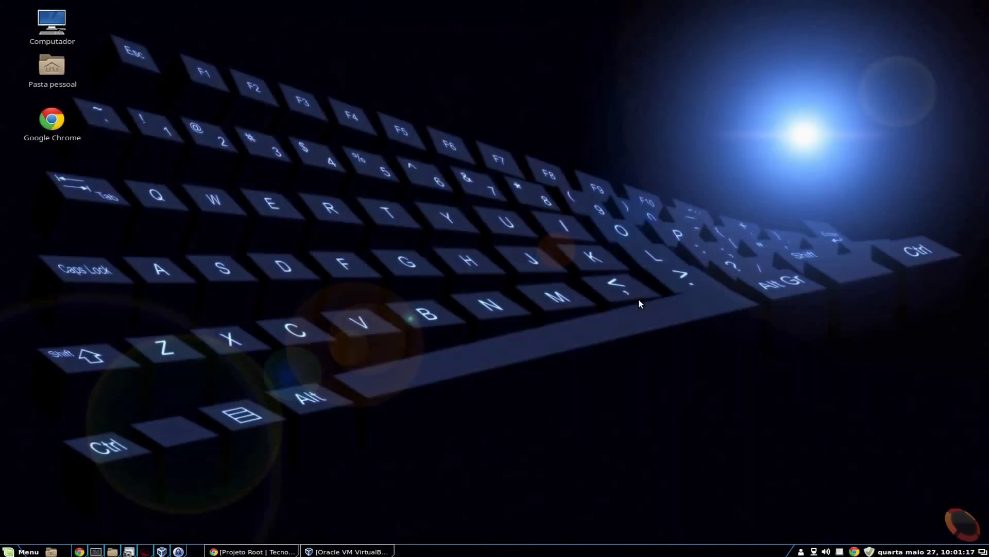
# Insert debian-8.0.0-amd64-CD-1.iso into the Windows_8 VM's empty IDE CD/DVD drive
pyautogui.click(348, 551)
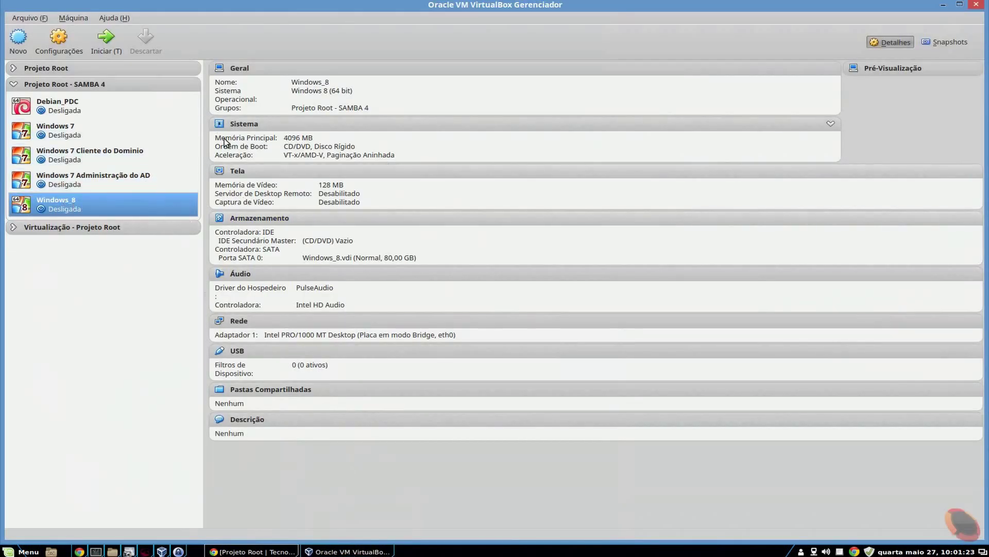
pyautogui.click(58, 47)
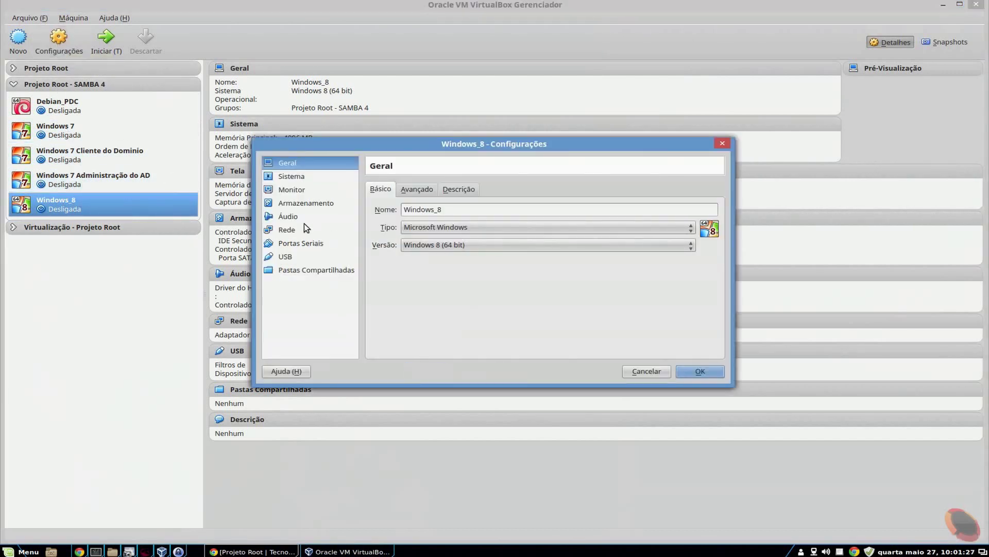
pyautogui.click(299, 203)
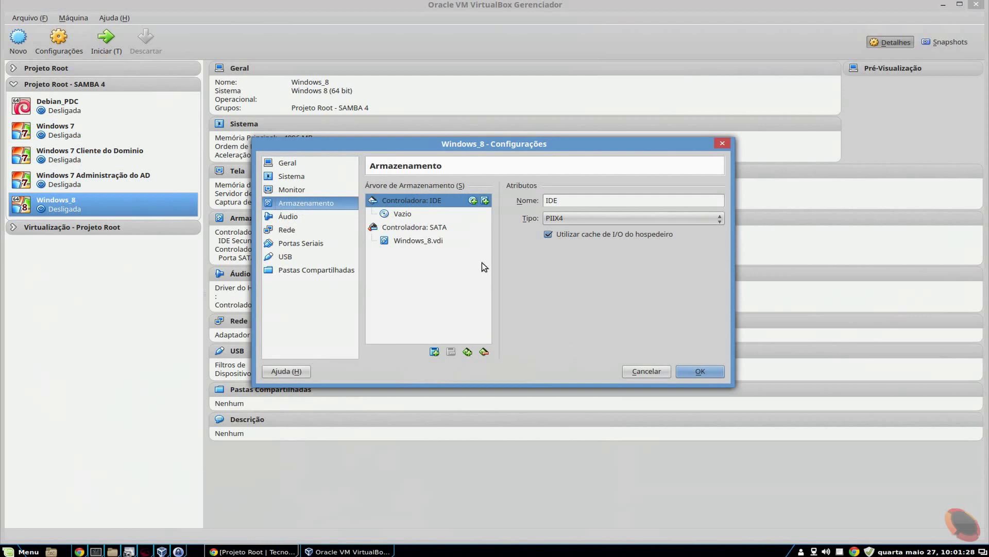
pyautogui.click(402, 214)
pyautogui.click(716, 200)
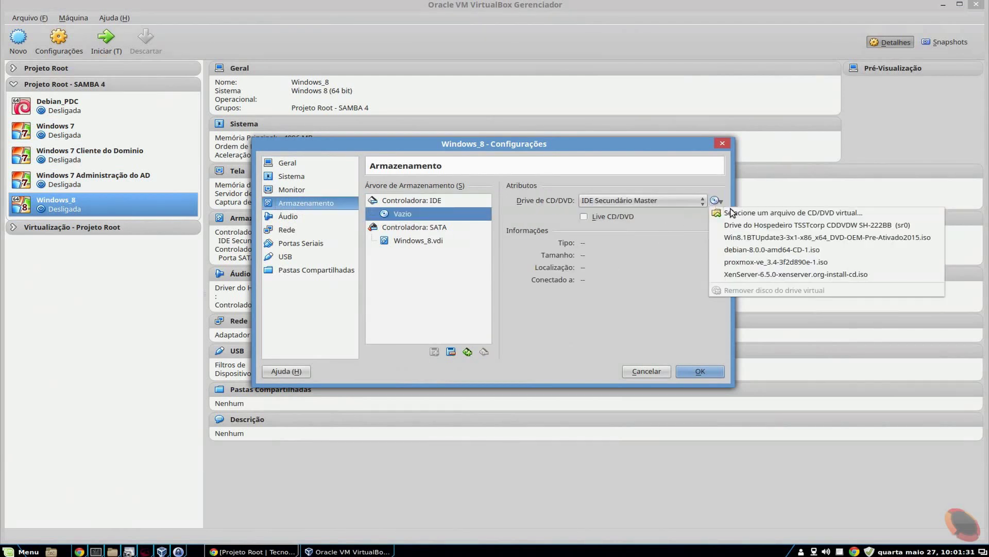
pyautogui.click(757, 215)
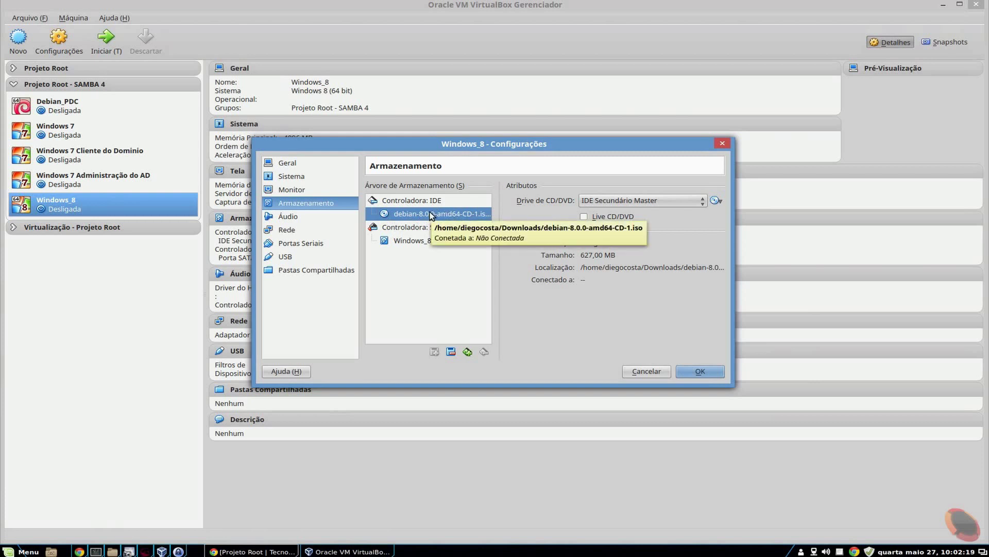
pyautogui.click(699, 371)
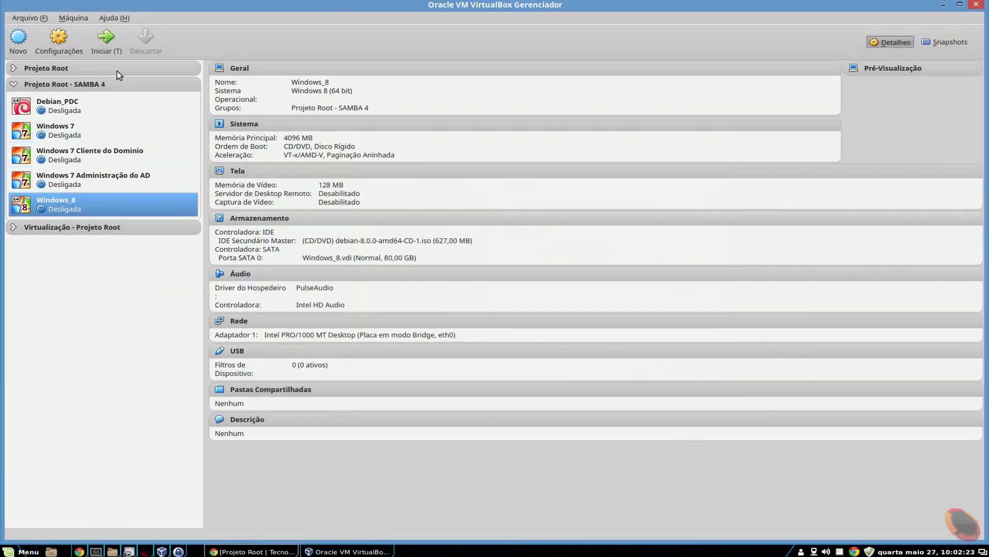
# Verify the Sistema boot order and boot the VM into the Debian installer menu
pyautogui.hotkey('ctrl', 's')
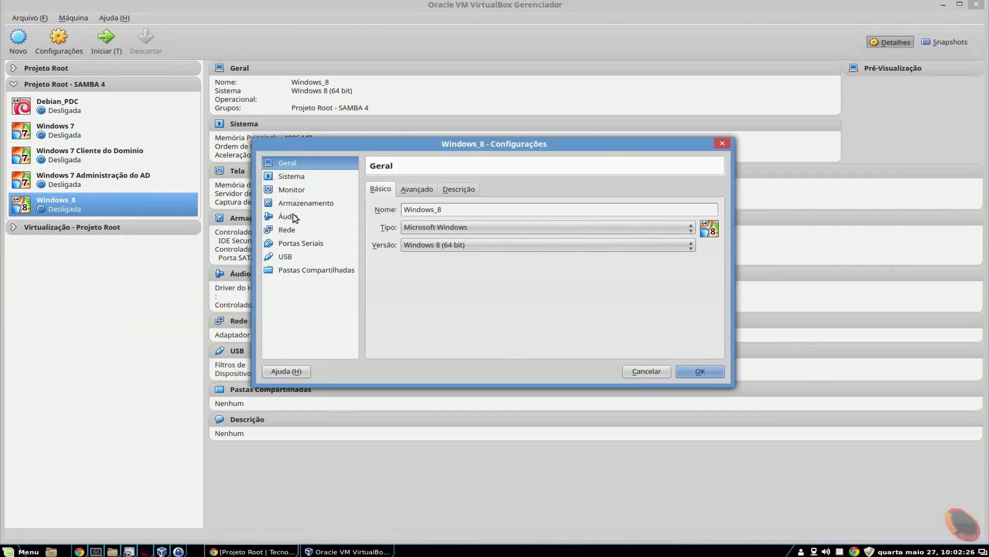
pyautogui.click(319, 203)
pyautogui.click(301, 178)
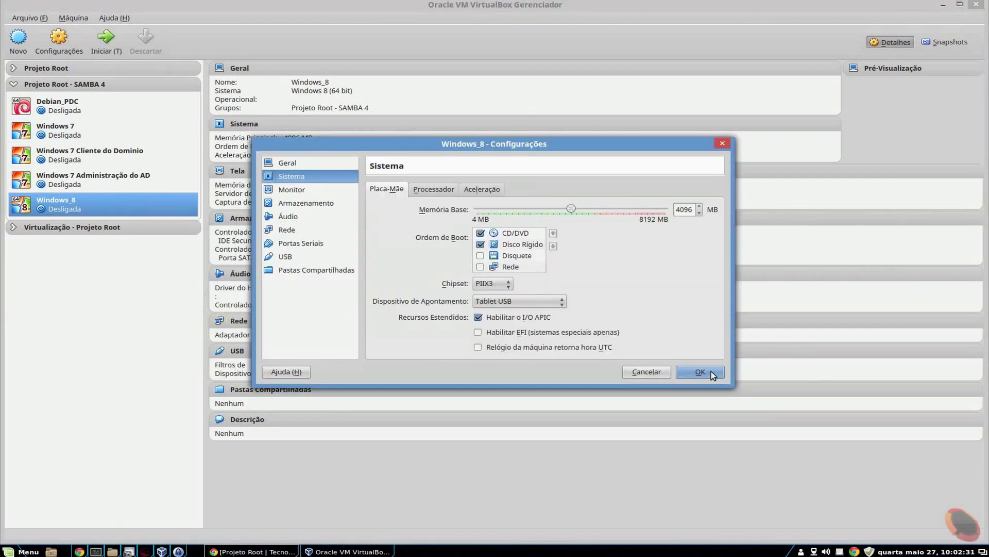
pyautogui.click(714, 373)
pyautogui.click(122, 47)
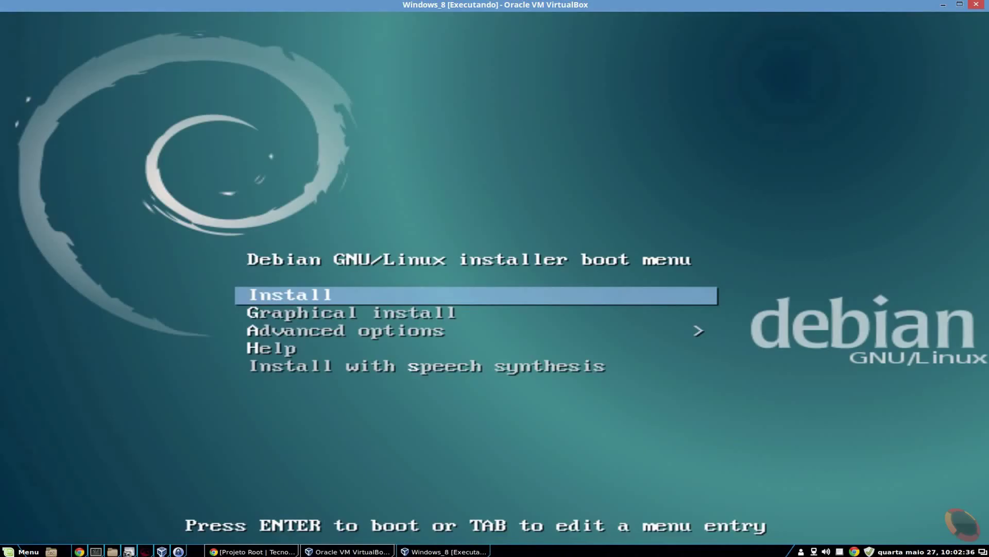
# Highlight Graphical install in the Debian boot menu and boot it
pyautogui.press('Down')
pyautogui.press('Down')
pyautogui.press('Up')
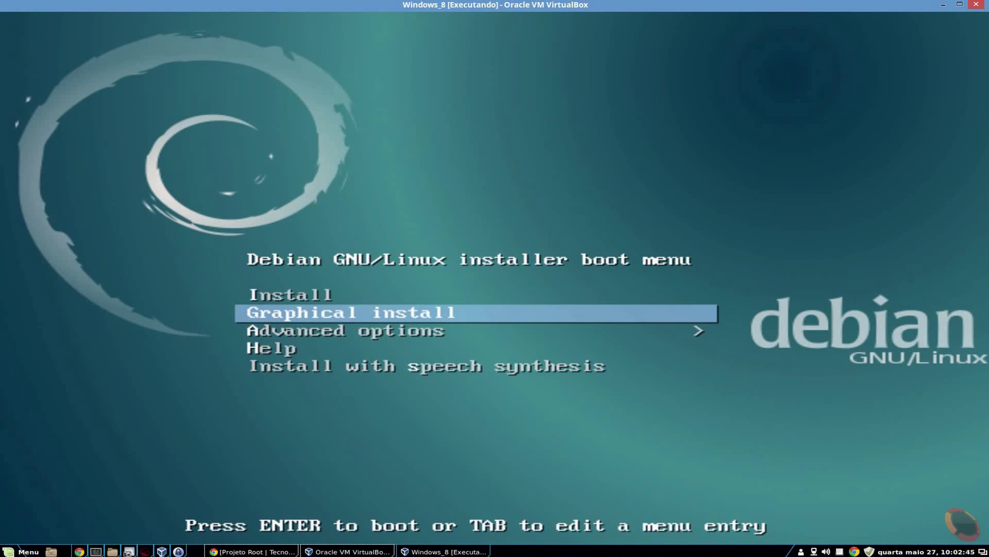
pyautogui.press('Up')
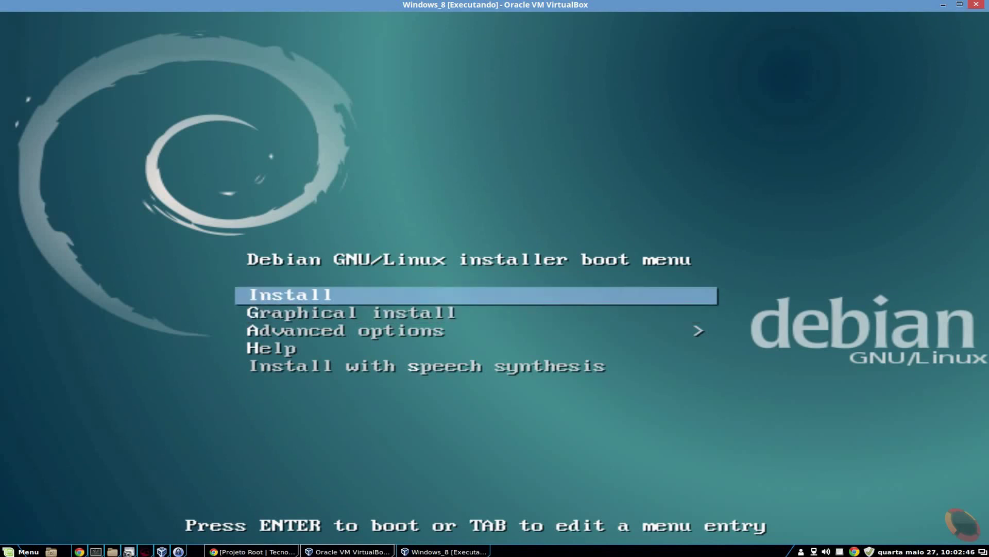
pyautogui.press('Down')
pyautogui.press('Up')
pyautogui.press('Down')
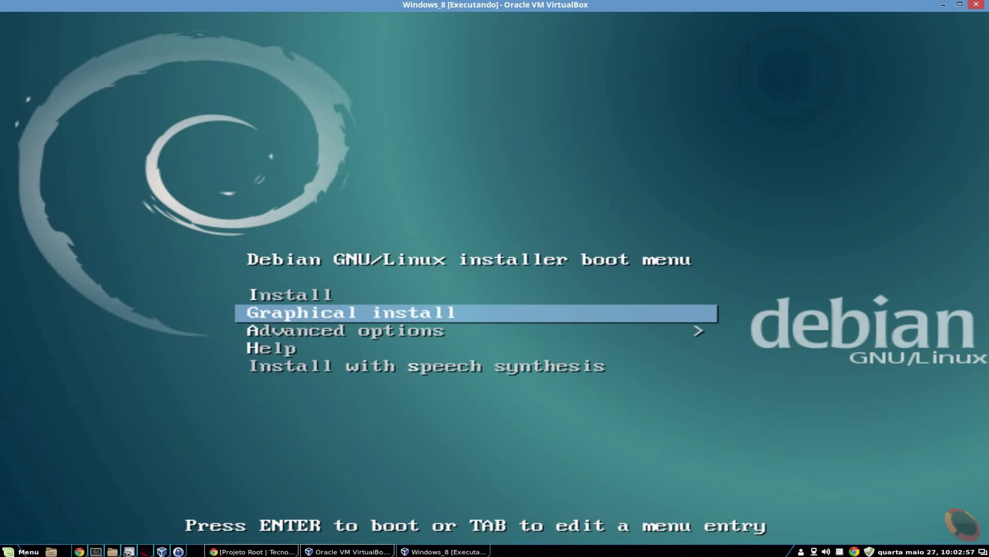
pyautogui.press('Up')
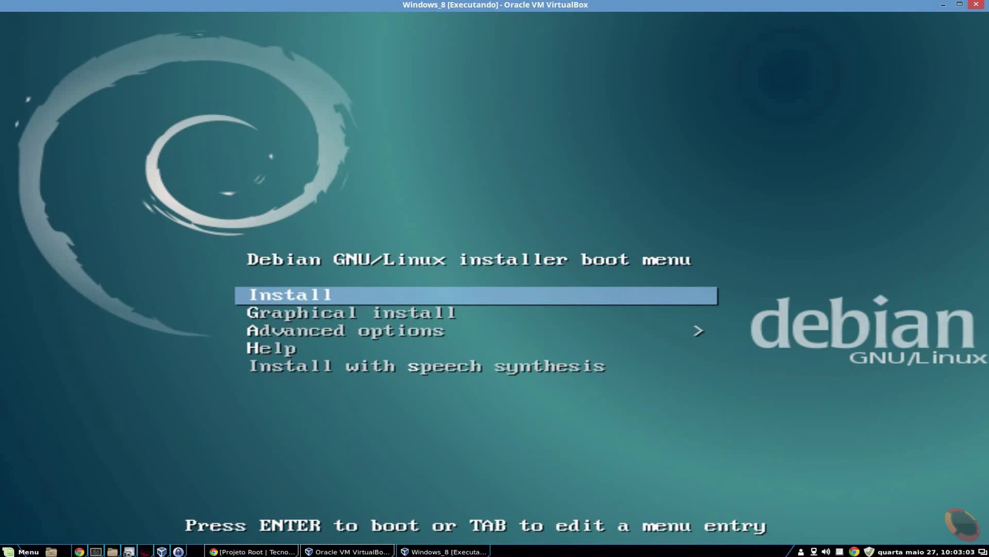
pyautogui.press('Down')
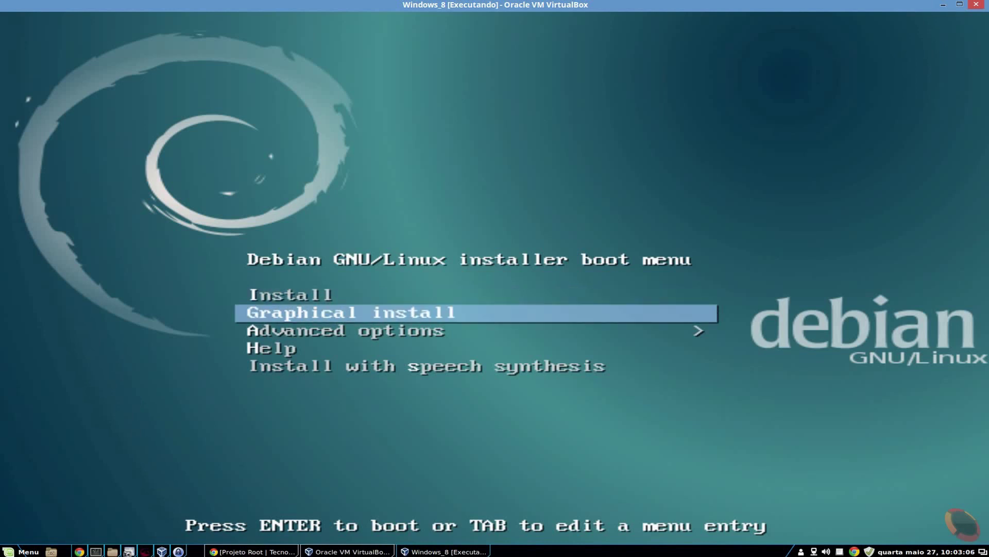
pyautogui.press('Return')
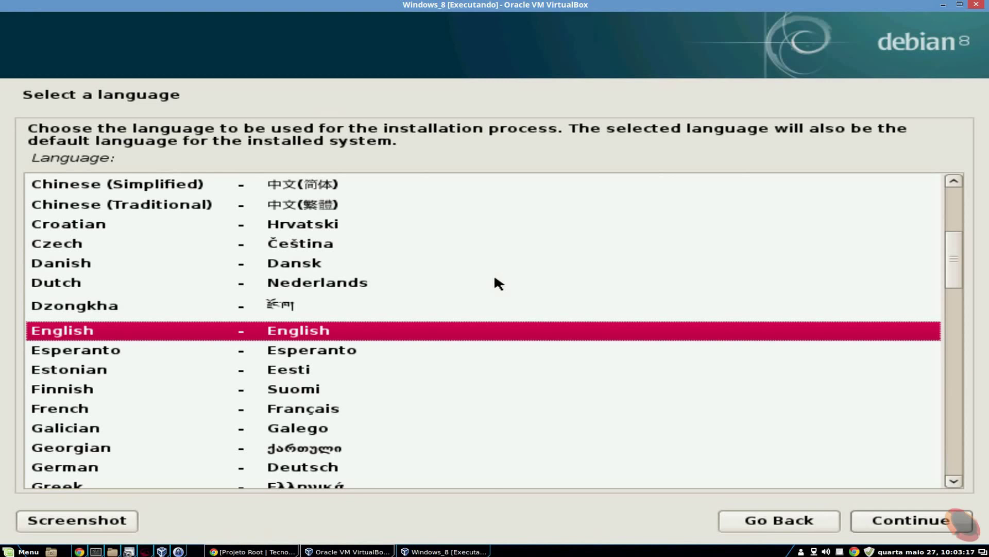
# Pick Portuguese (Brazil) as installer language and answer Sim to the incomplete-translation warning
pyautogui.moveTo(955, 258); pyautogui.dragTo(922, 392)
pyautogui.click(299, 345)
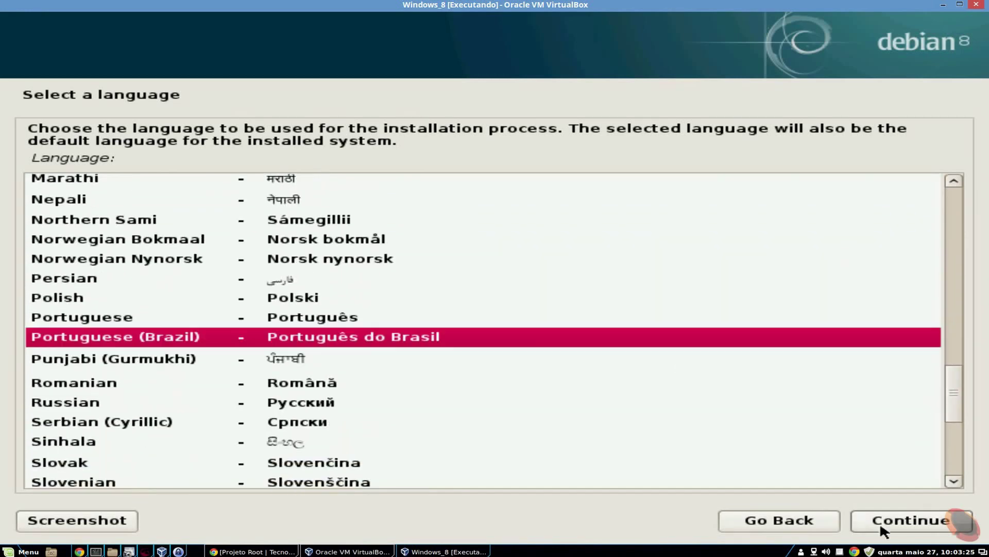
pyautogui.click(880, 522)
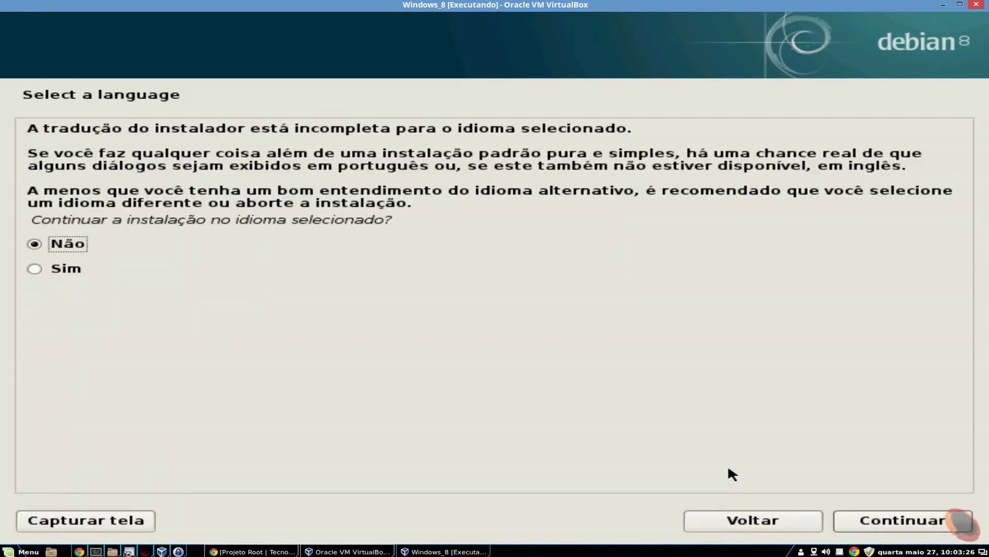
pyautogui.click(81, 268)
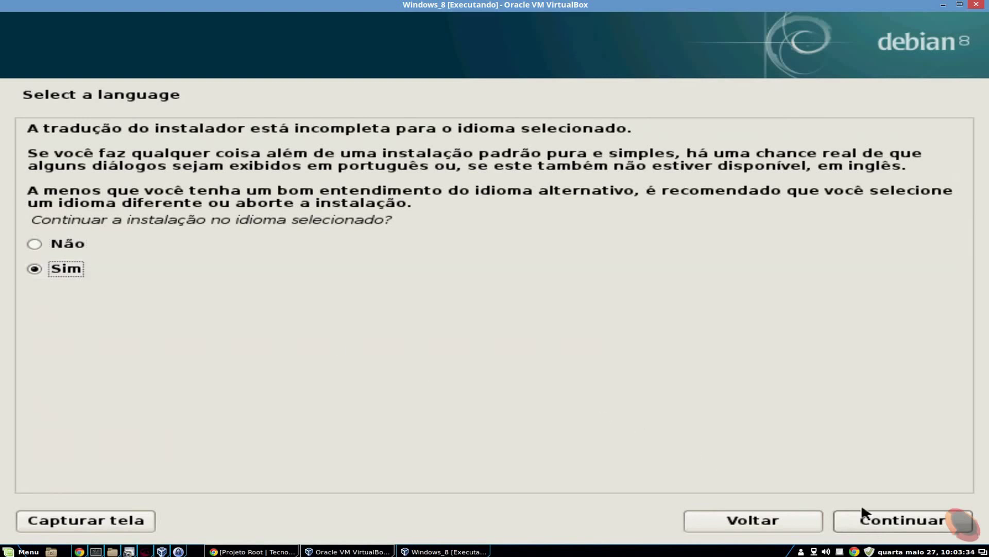
pyautogui.click(899, 524)
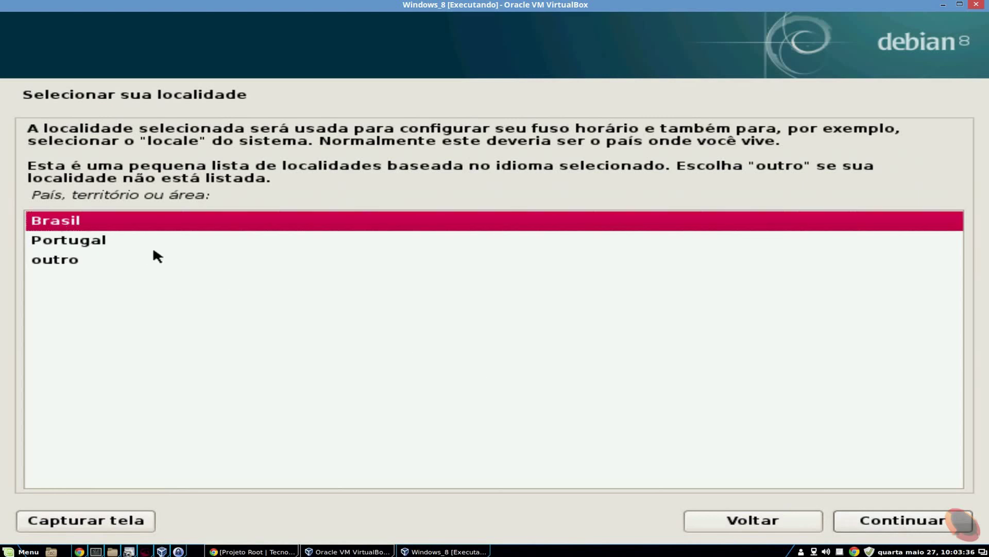
# Accept Brasil as the location and Português Brasileiro as the keyboard layout
pyautogui.click(870, 519)
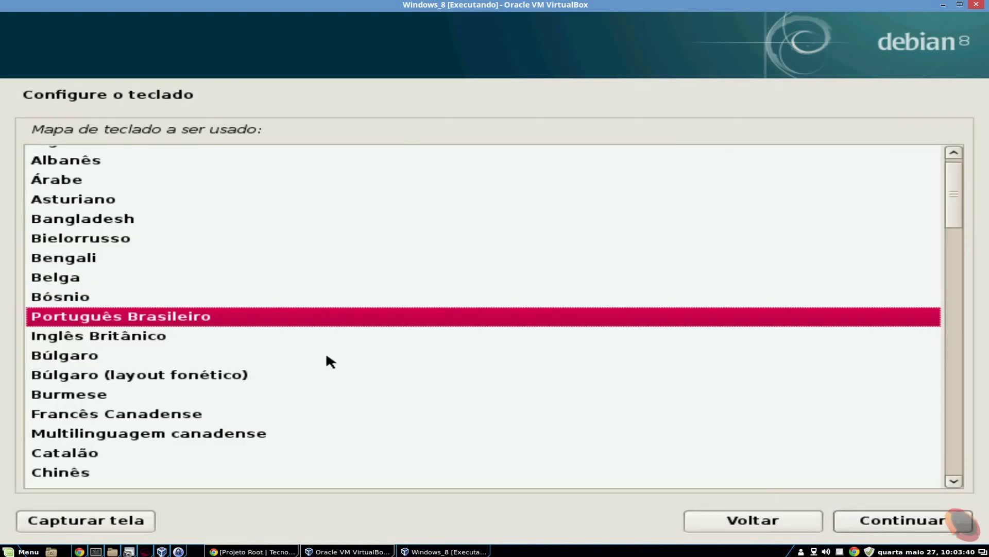
pyautogui.click(881, 522)
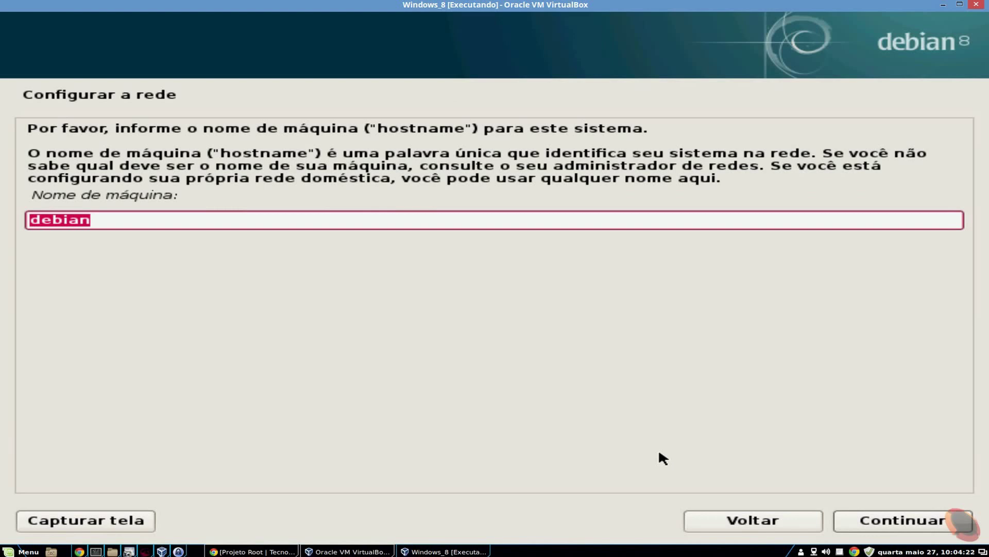
# Replace the hostname debian with Debian8-Desktop and leave the domain name blank
pyautogui.press('End')
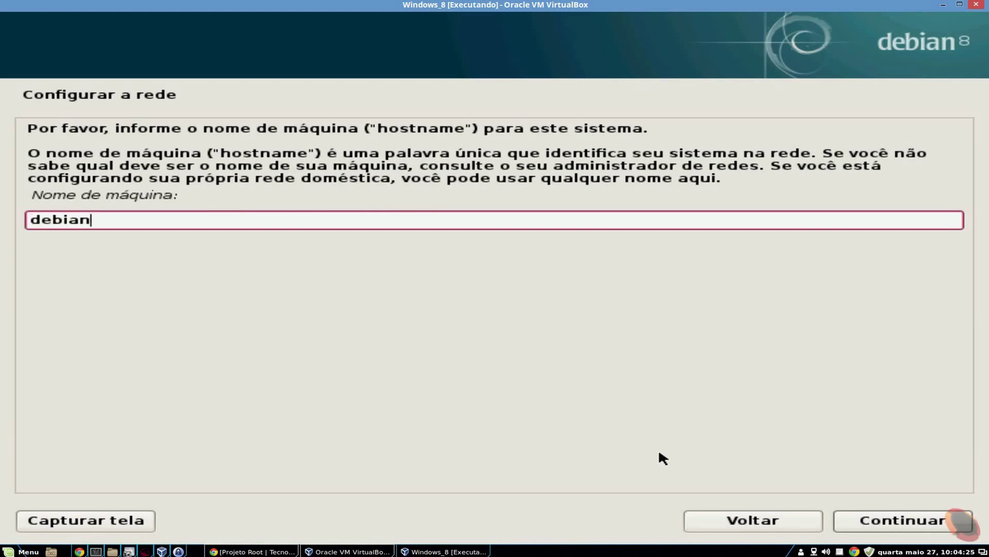
pyautogui.press('BackSpace')
pyautogui.press('BackSpace')
pyautogui.press('BackSpace')
pyautogui.press('BackSpace')
pyautogui.press('BackSpace')
pyautogui.press('BackSpace')
pyautogui.write('Debian')
pyautogui.write('8')
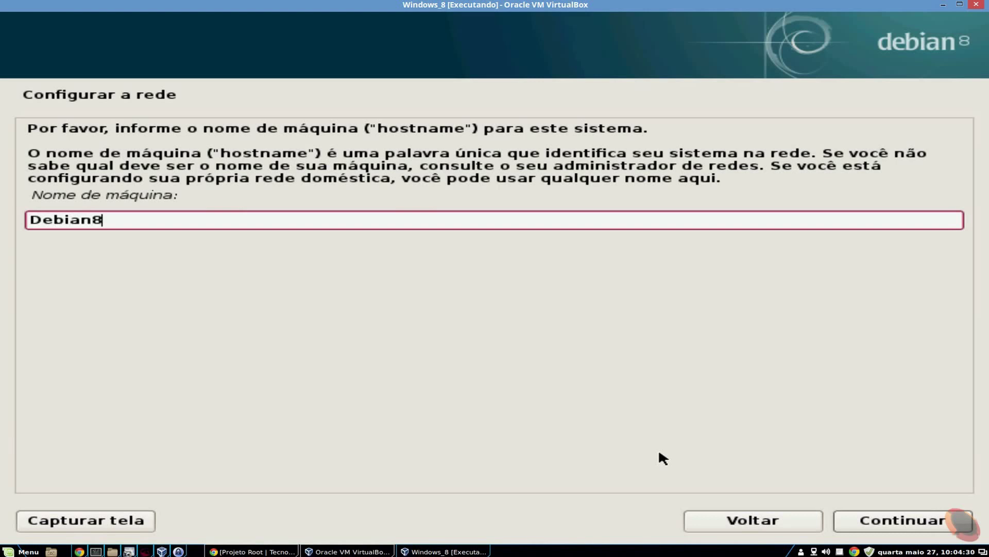
pyautogui.write('-Desktop')
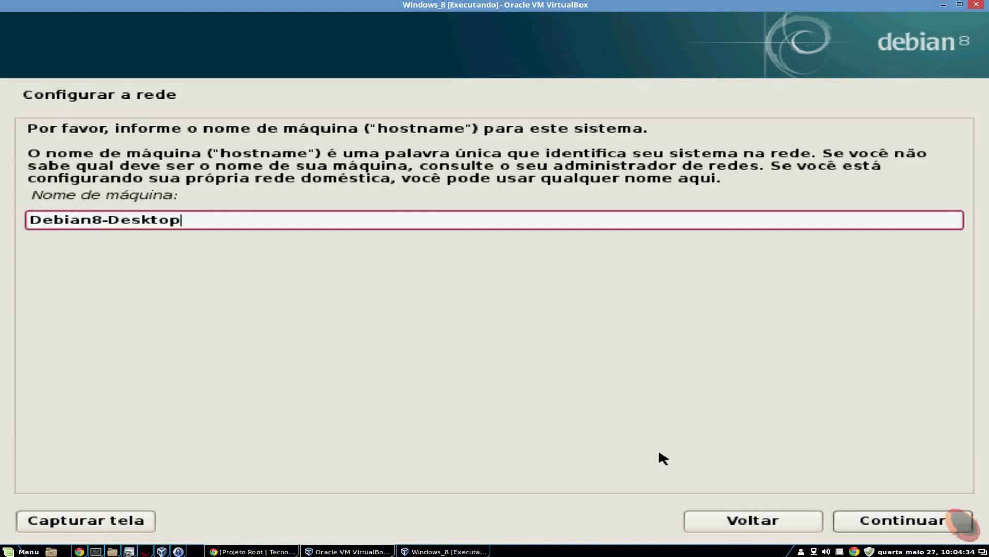
pyautogui.click(892, 521)
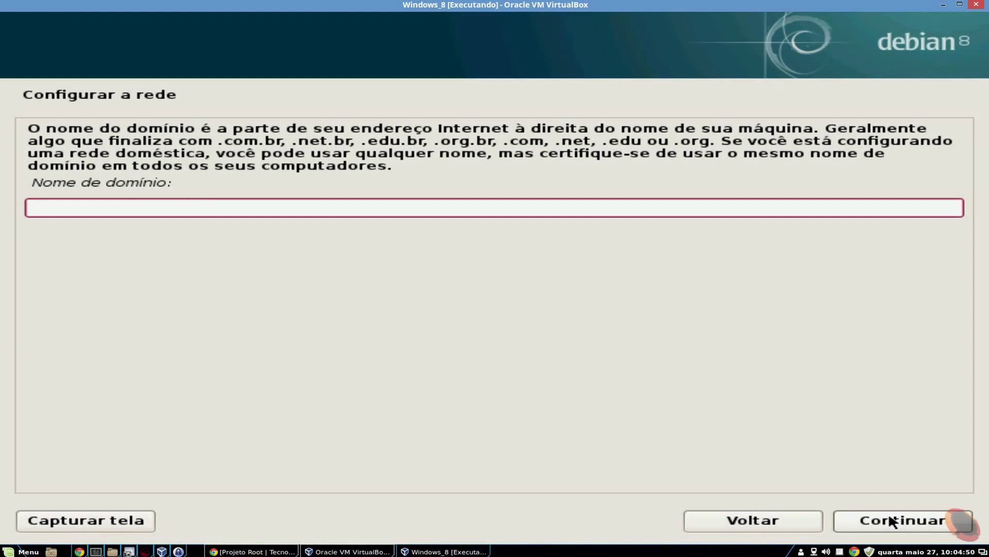
pyautogui.click(893, 522)
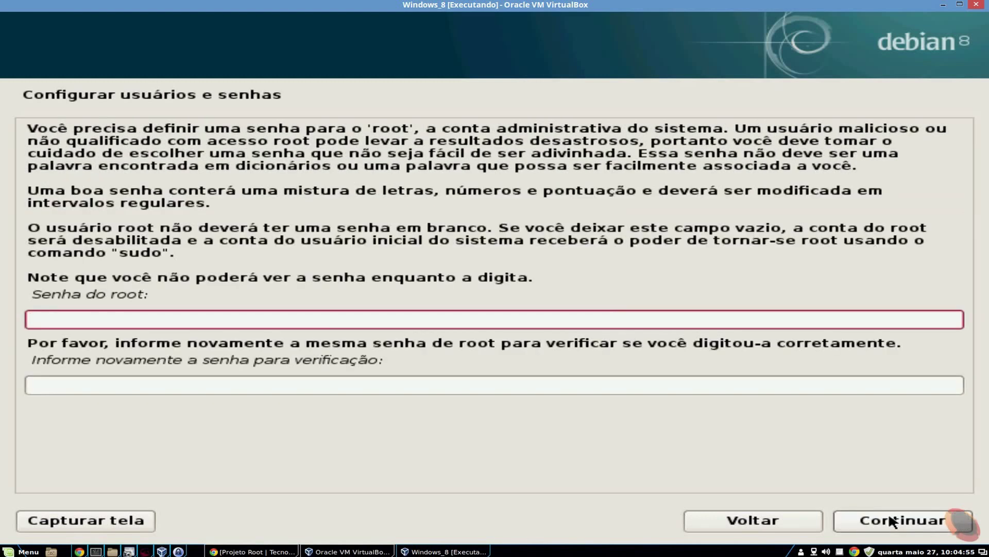
# Enter and confirm the root password
pyautogui.write('********')
pyautogui.press('Tab')
pyautogui.write('********')
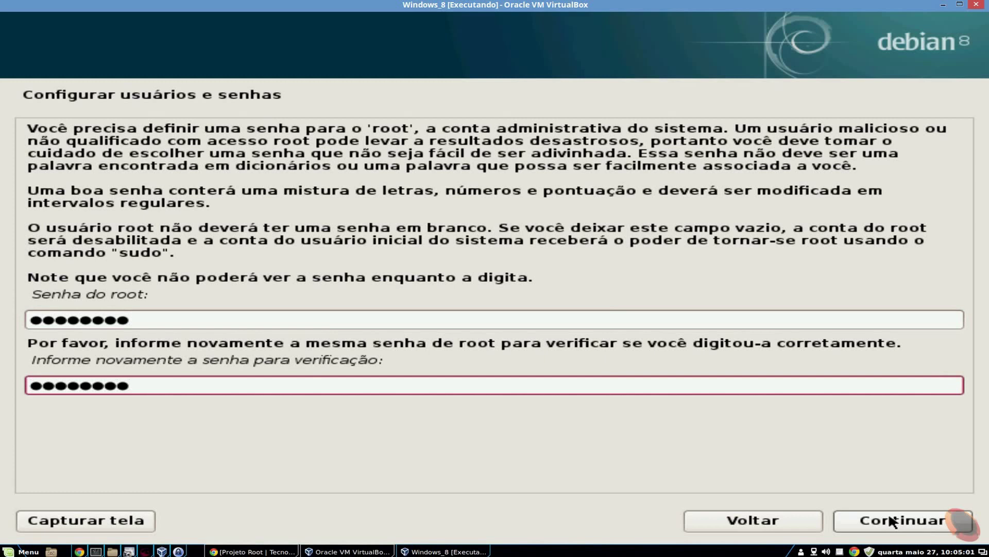
pyautogui.click(893, 521)
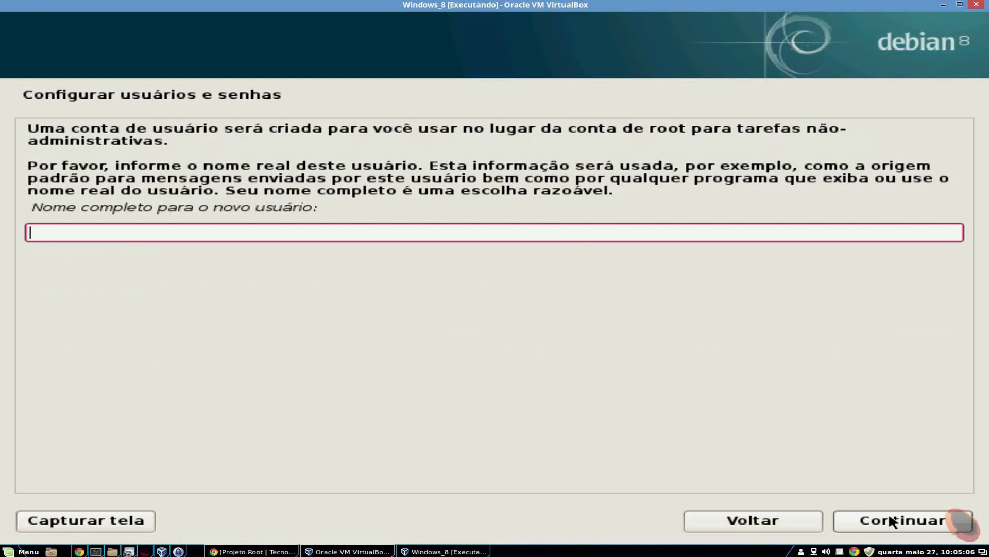
# Create the user usuario with full name usuario and set its password
pyautogui.write('usuario')
pyautogui.click(893, 522)
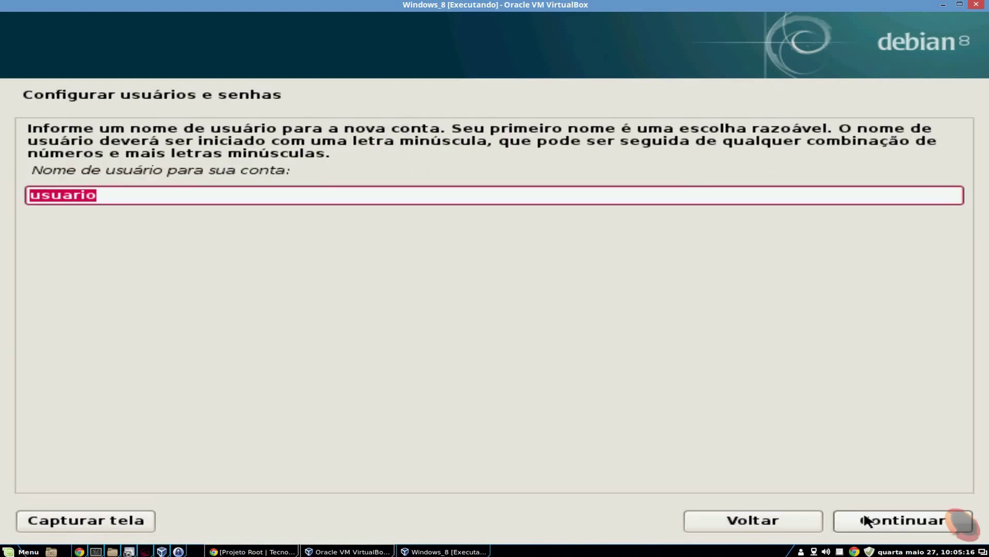
pyautogui.click(867, 521)
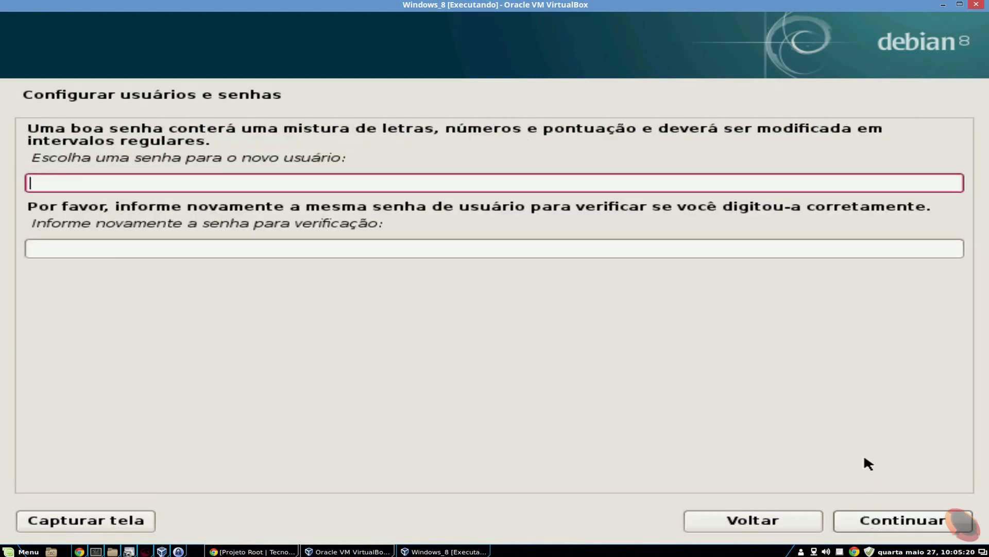
pyautogui.write('123')
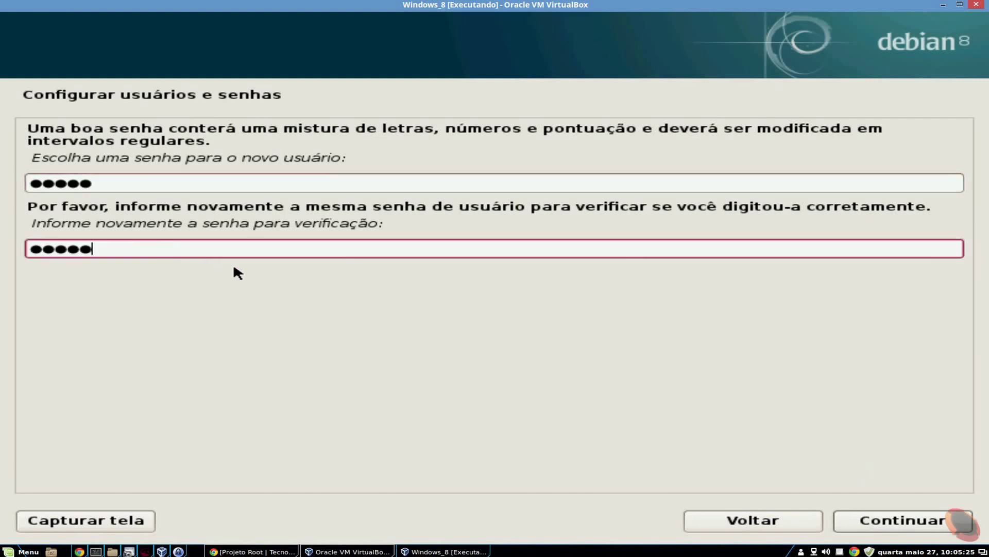
pyautogui.click(893, 519)
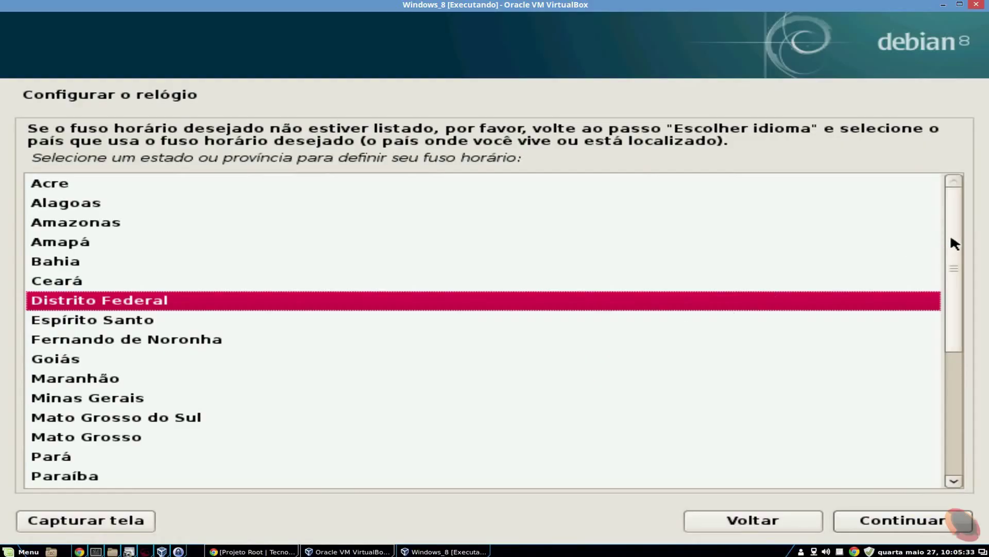
# Keep Distrito Federal as the time zone and continue
pyautogui.moveTo(953, 237); pyautogui.dragTo(953, 279)
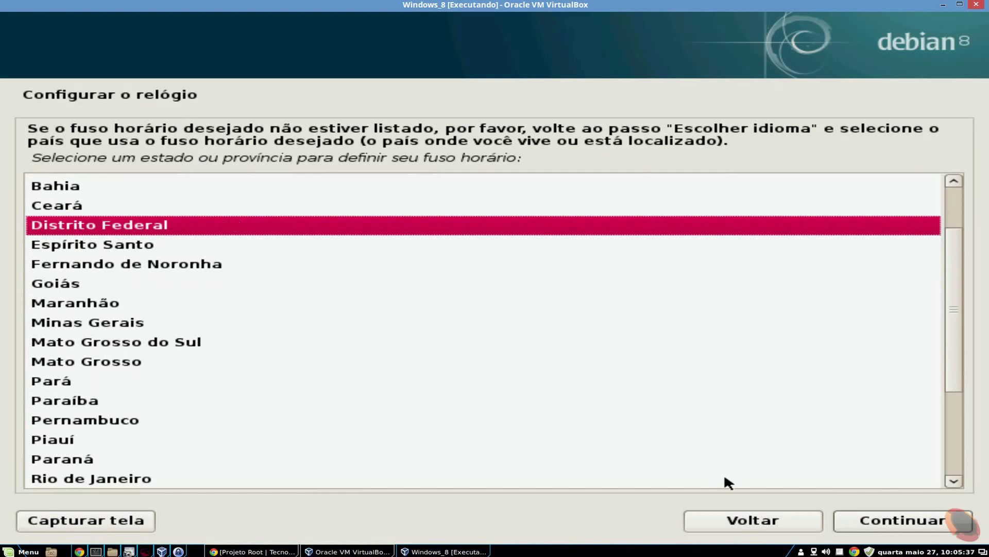
pyautogui.click(898, 521)
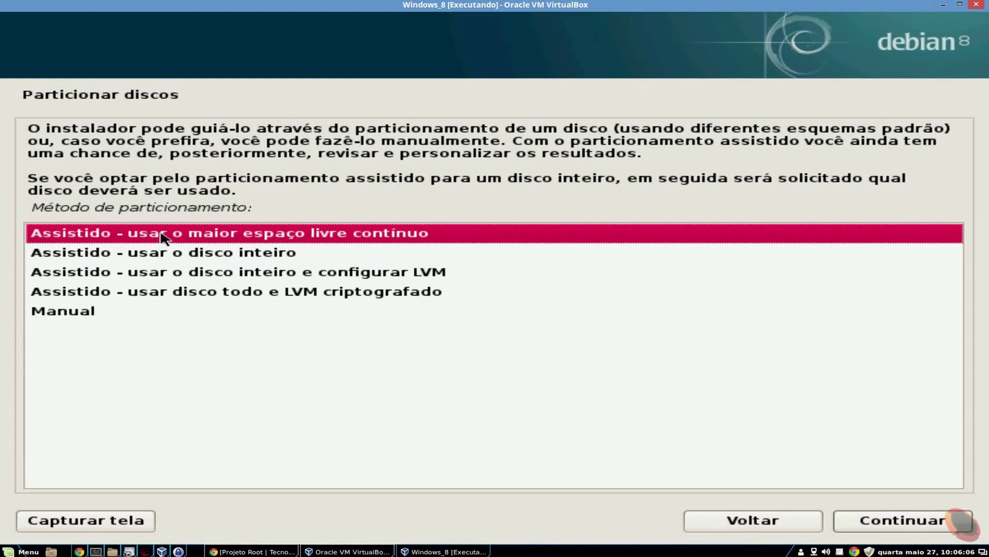
# Select Manual as the partitioning method and continue to the disk overview
pyautogui.click(71, 315)
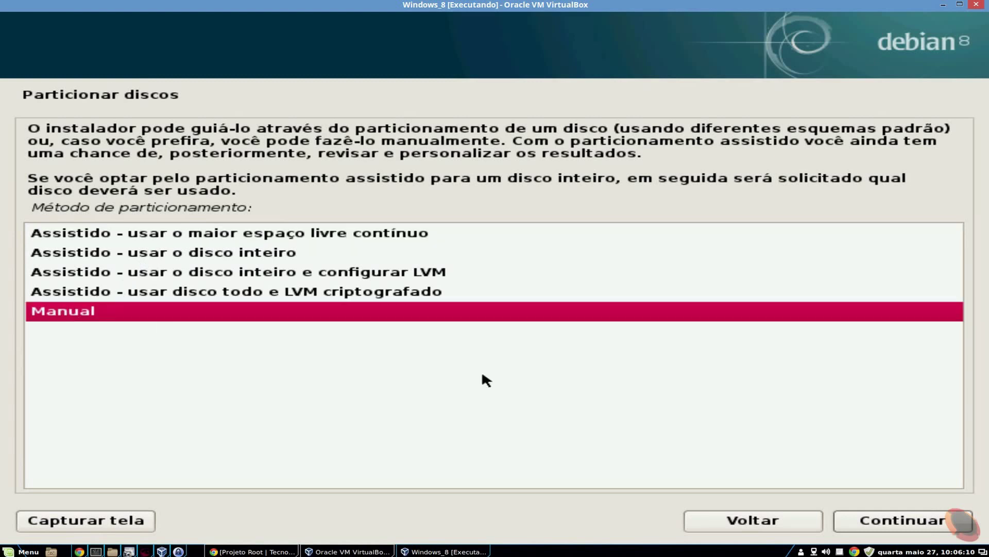
pyautogui.click(890, 520)
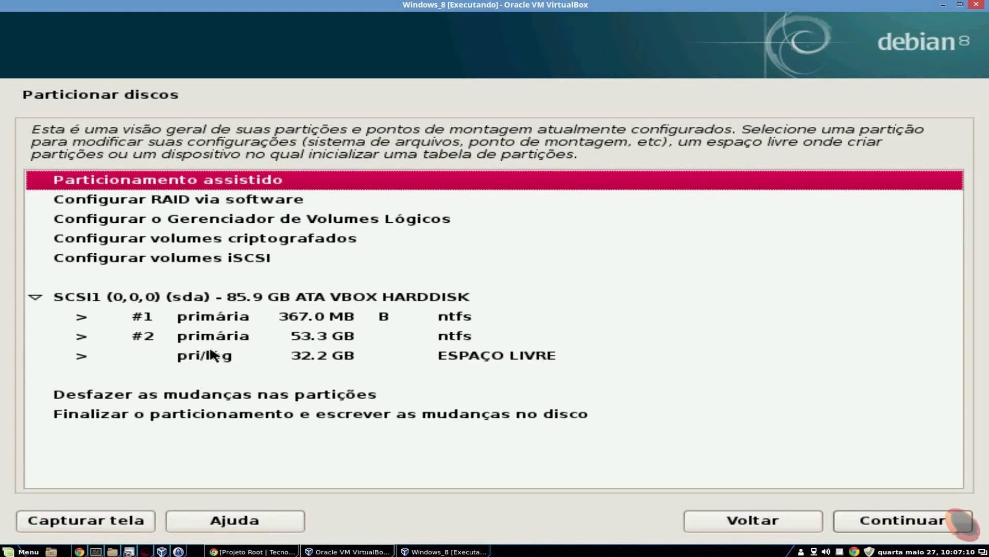
# Start a new partition in the 32.2 GB free space with size 2 GB
pyautogui.click(181, 359)
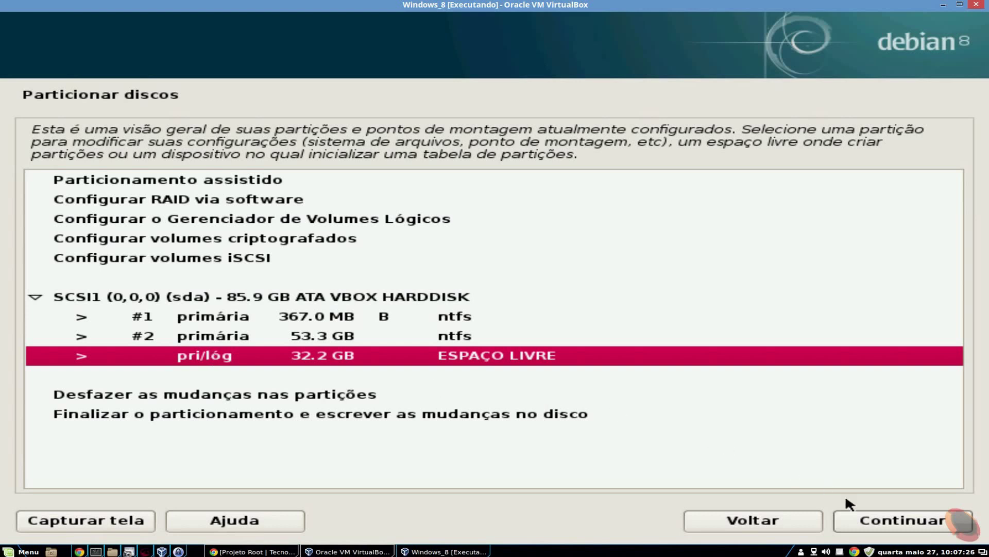
pyautogui.click(883, 521)
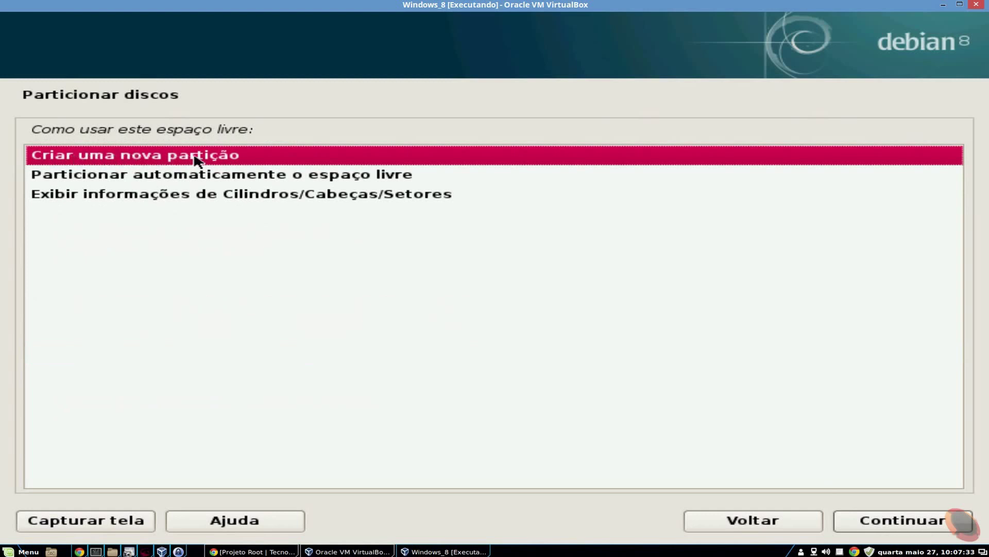
pyautogui.click(923, 519)
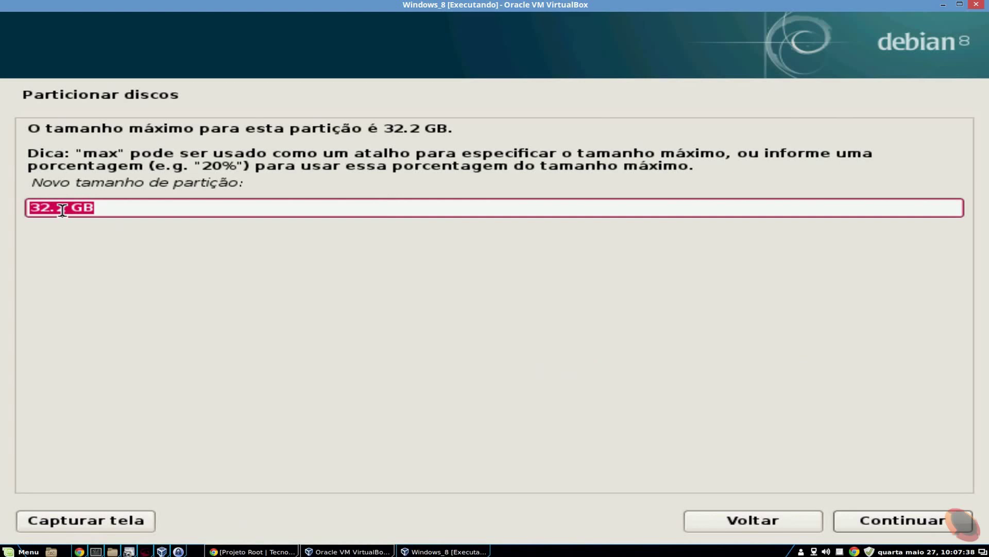
pyautogui.click(62, 210)
pyautogui.press('Left')
pyautogui.press('BackSpace')
pyautogui.press('BackSpace')
pyautogui.press('BackSpace')
pyautogui.click(882, 518)
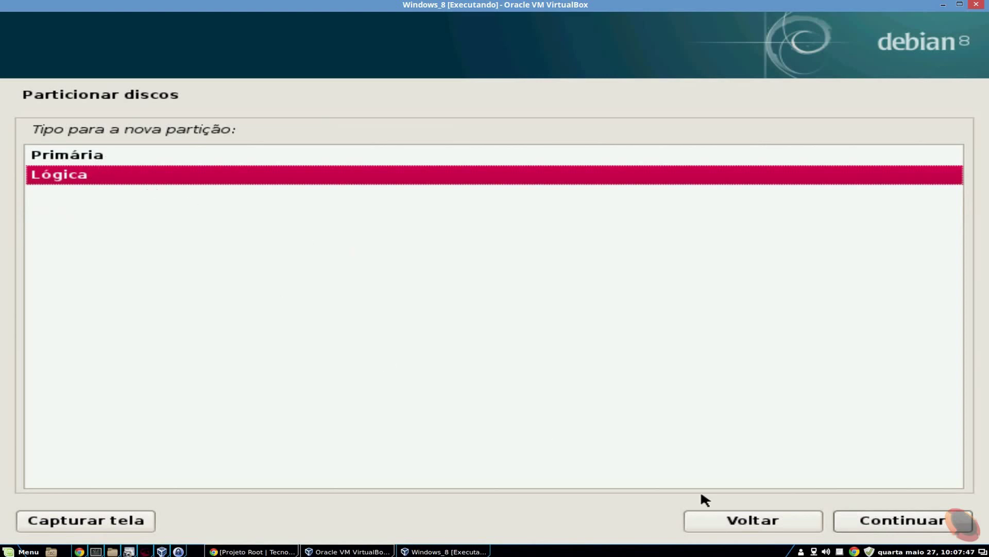
# Make it a logical partition at the start, used as swap, and finish its setup
pyautogui.click(903, 522)
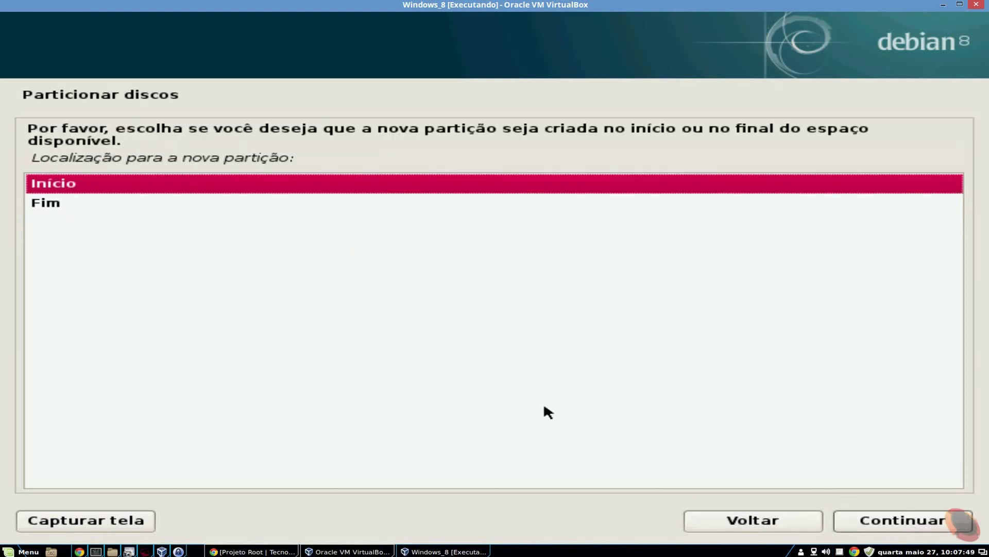
pyautogui.click(922, 524)
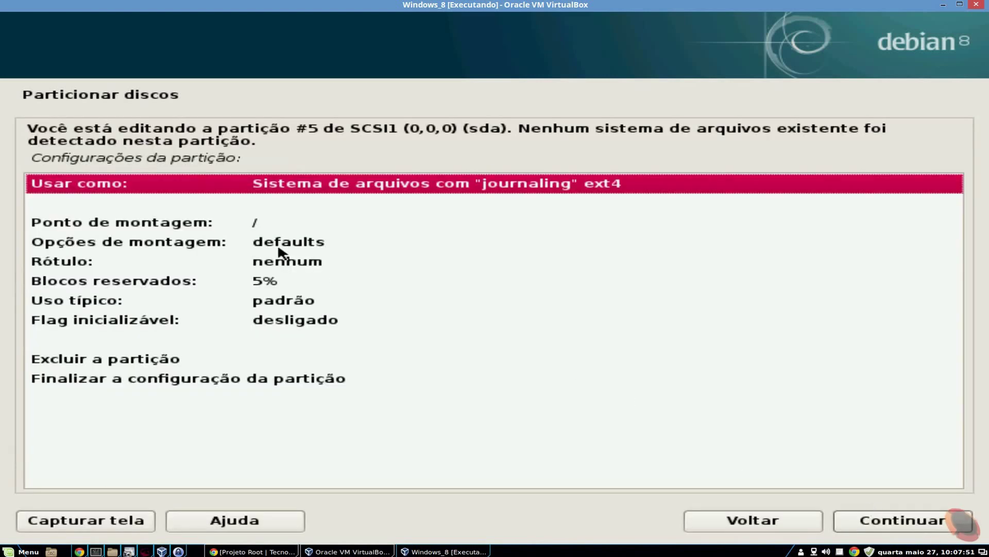
pyautogui.doubleClick(308, 187)
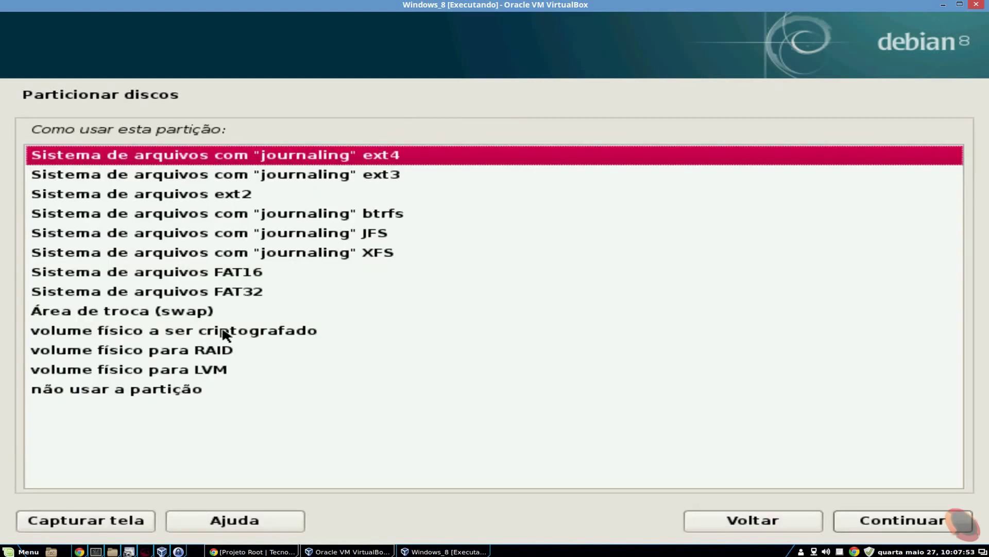
pyautogui.doubleClick(207, 314)
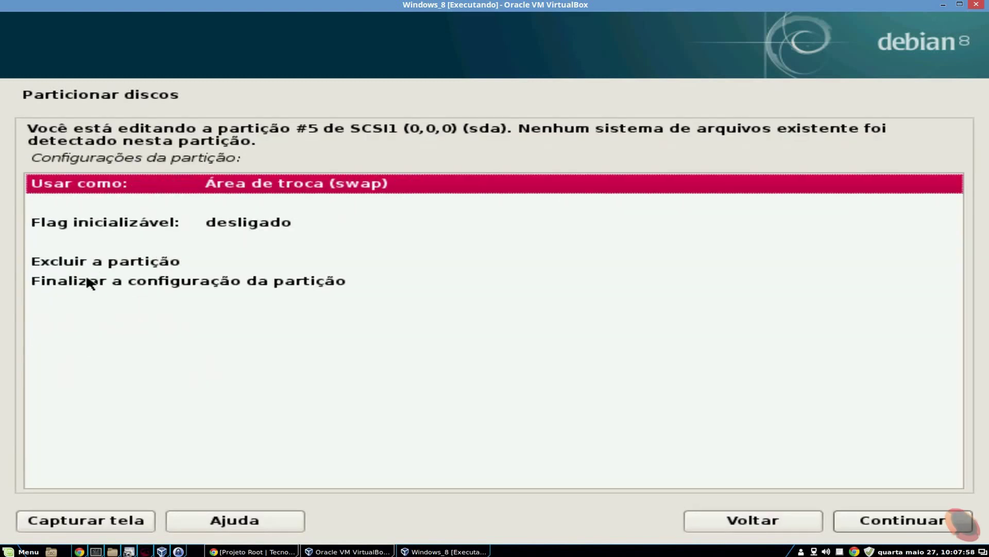
pyautogui.click(135, 285)
pyautogui.doubleClick(133, 282)
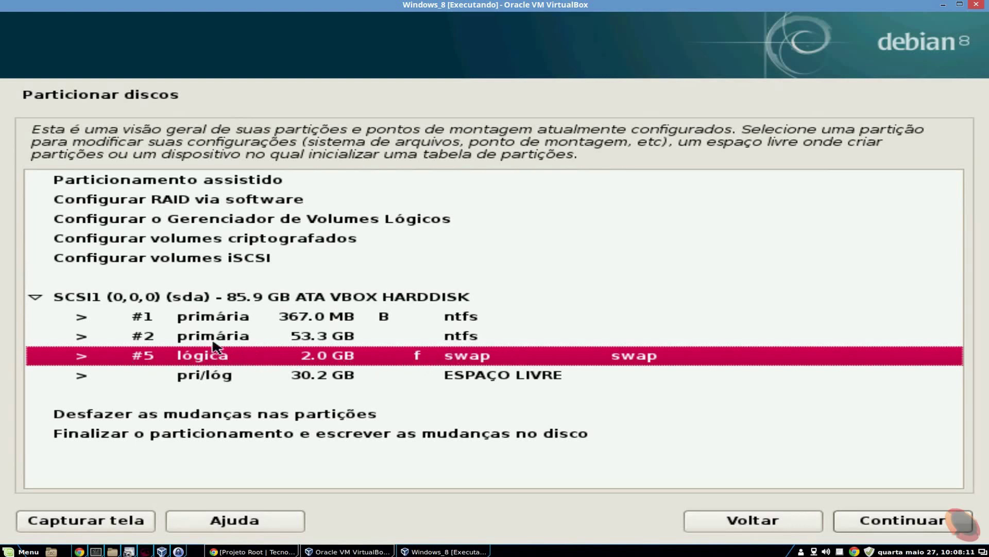
pyautogui.click(200, 380)
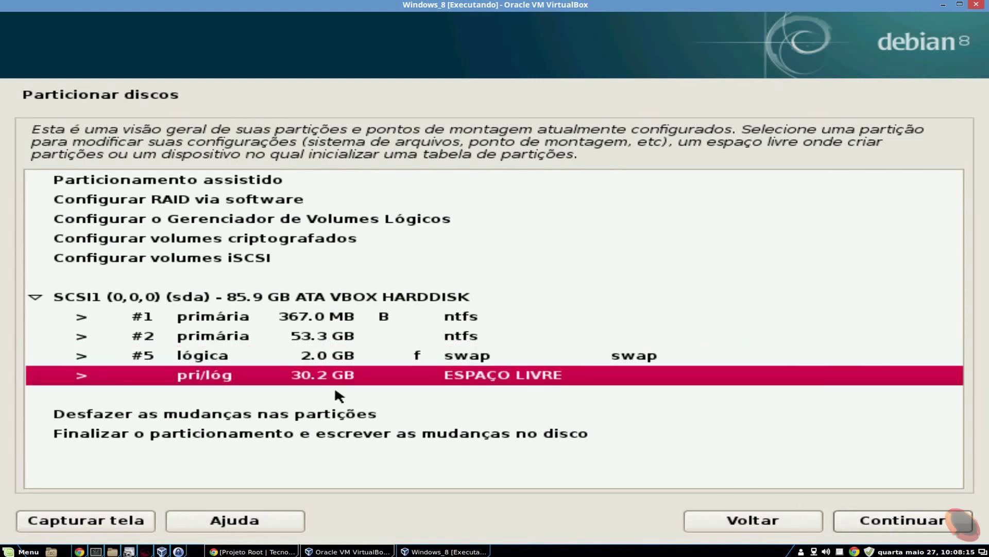
# Create a new partition in the remaining free space, keeping the full 30.2 GB size
pyautogui.click(861, 516)
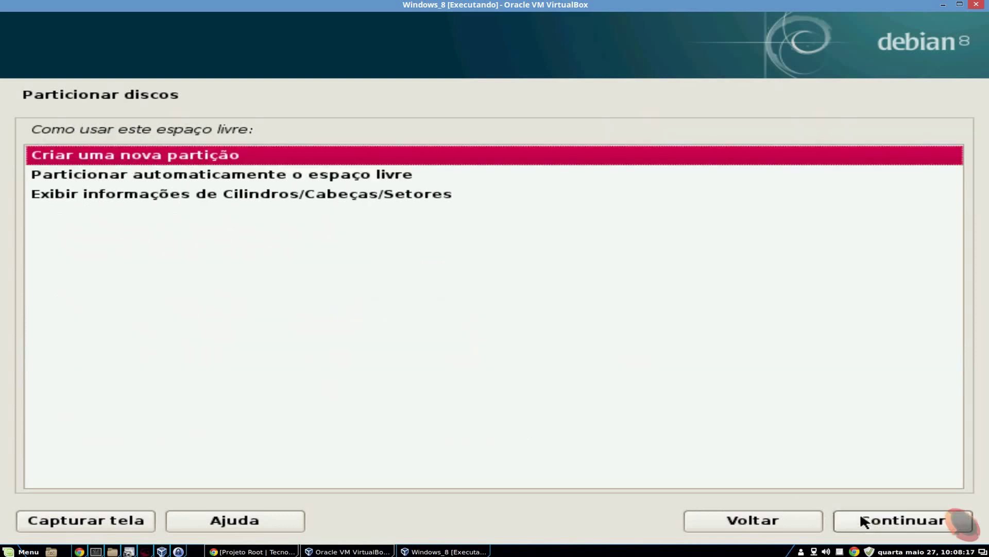
pyautogui.click(911, 523)
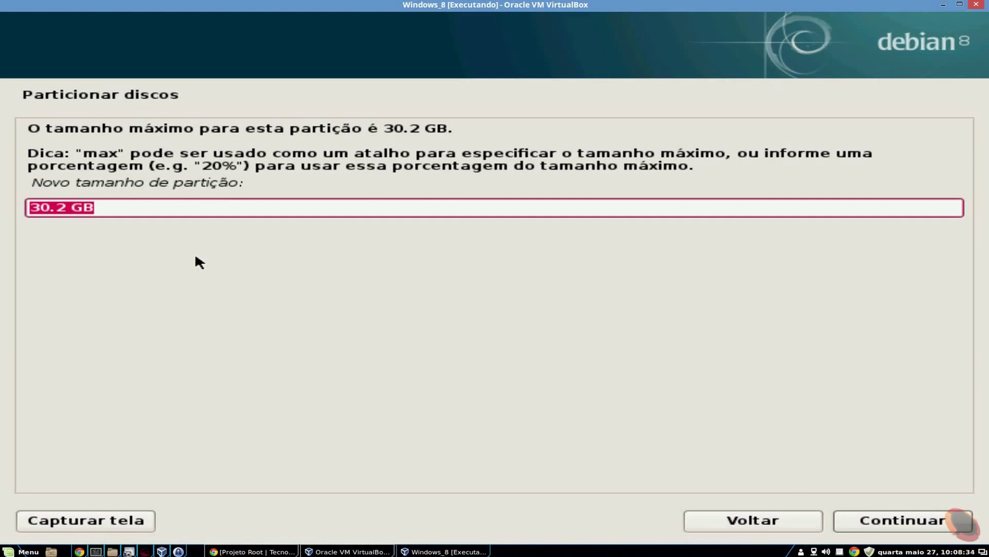
pyautogui.click(46, 211)
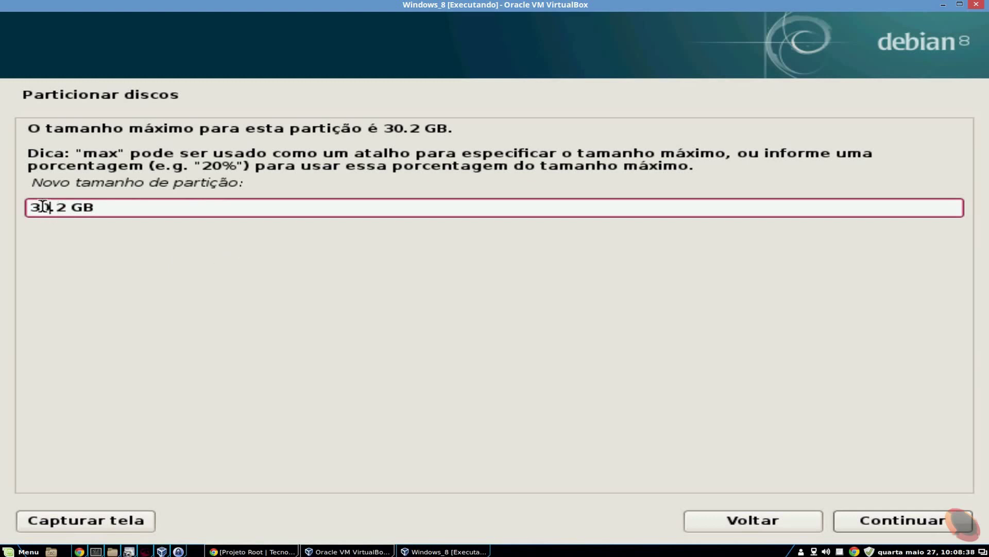
pyautogui.hotkey('shift', 'Left')
pyautogui.moveTo(39, 208); pyautogui.dragTo(32, 208)
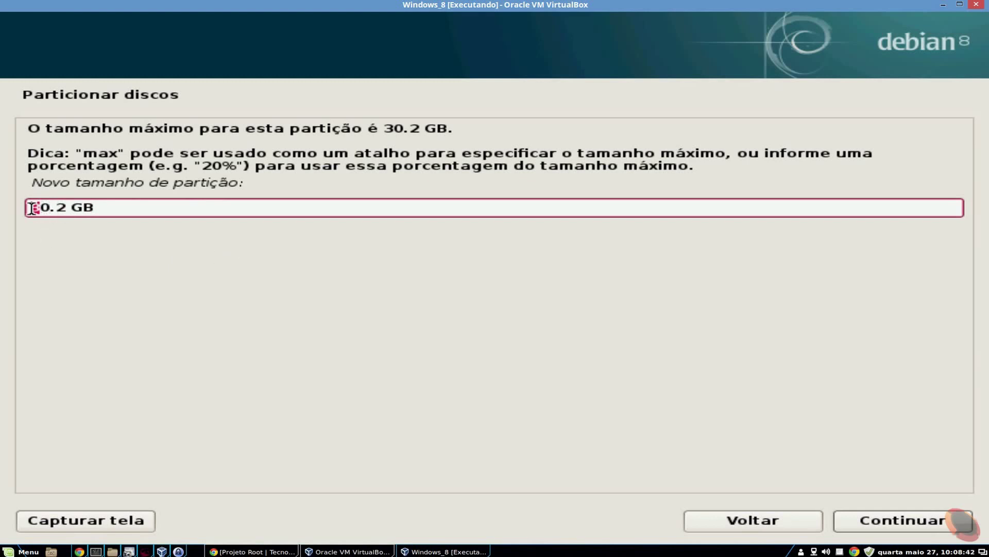
pyautogui.click(106, 206)
pyautogui.moveTo(40, 210); pyautogui.dragTo(27, 214)
pyautogui.click(907, 521)
pyautogui.click(105, 162)
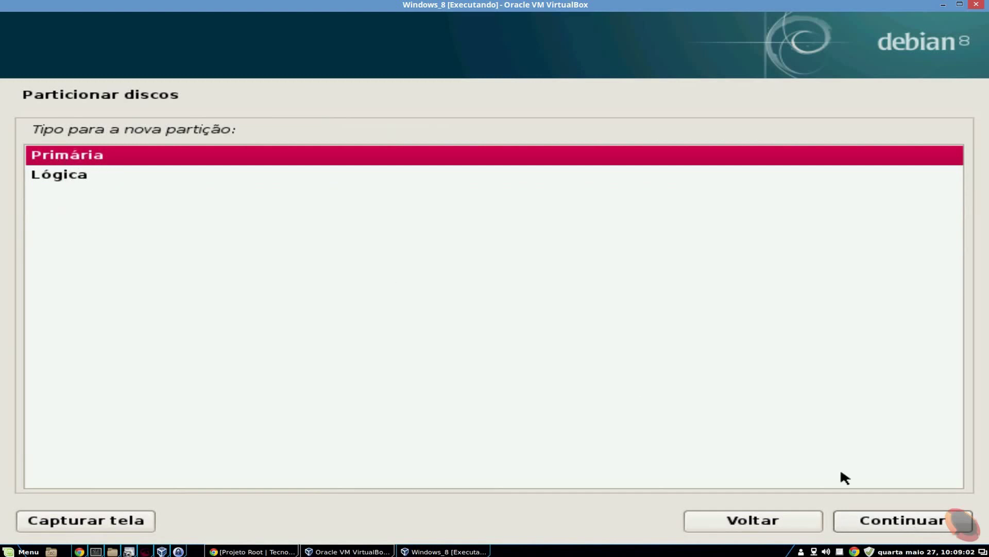
# Make it a primary partition and finish it as ext4 mounted at /
pyautogui.click(900, 522)
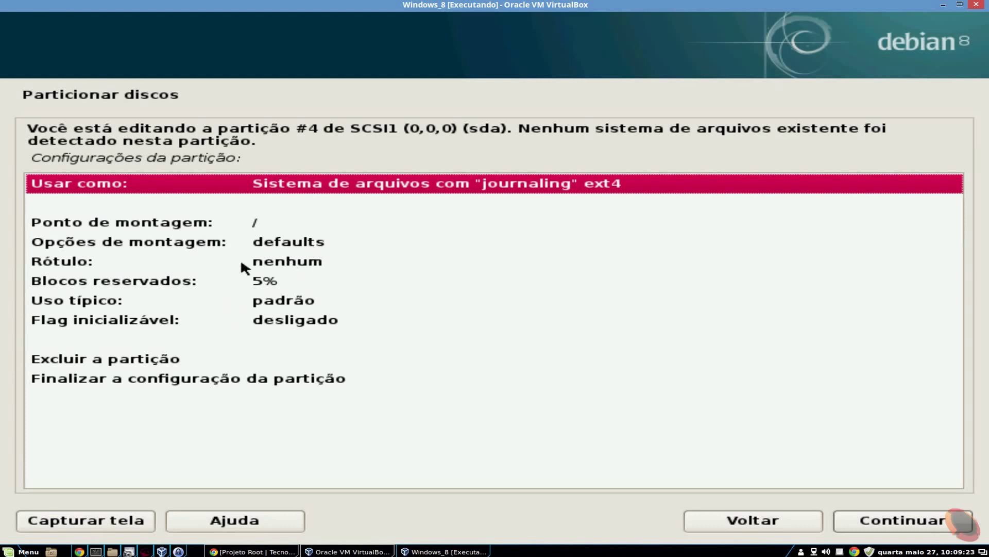
pyautogui.click(184, 379)
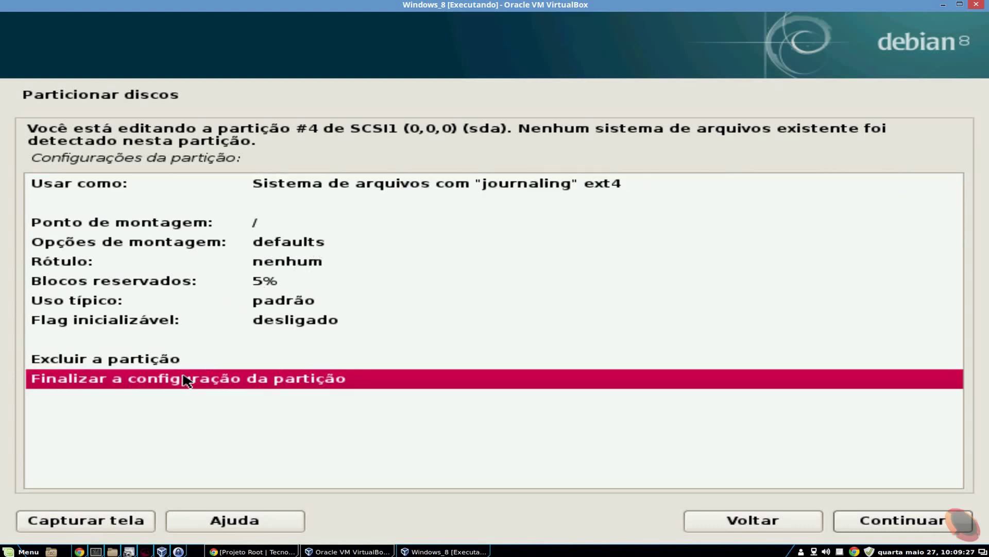
pyautogui.doubleClick(184, 377)
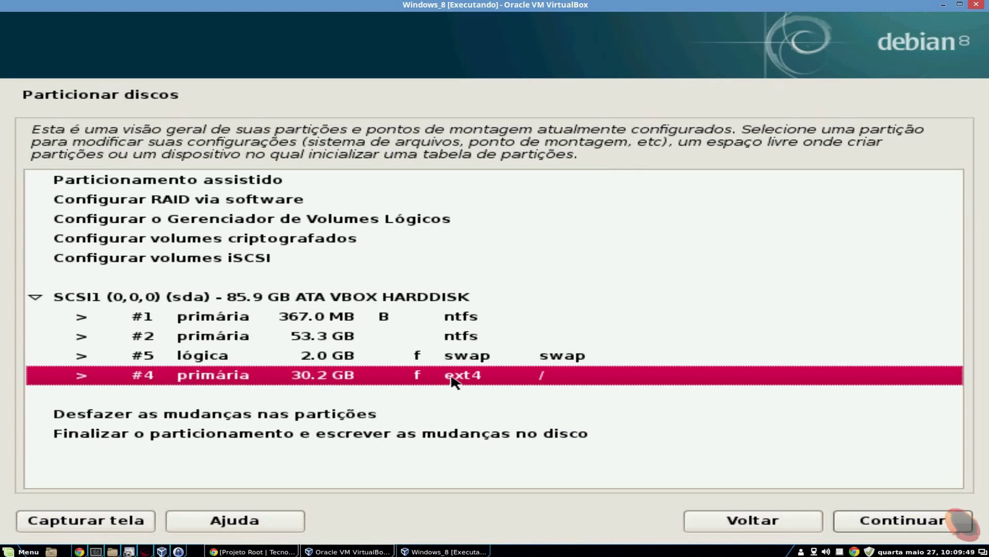
pyautogui.click(420, 356)
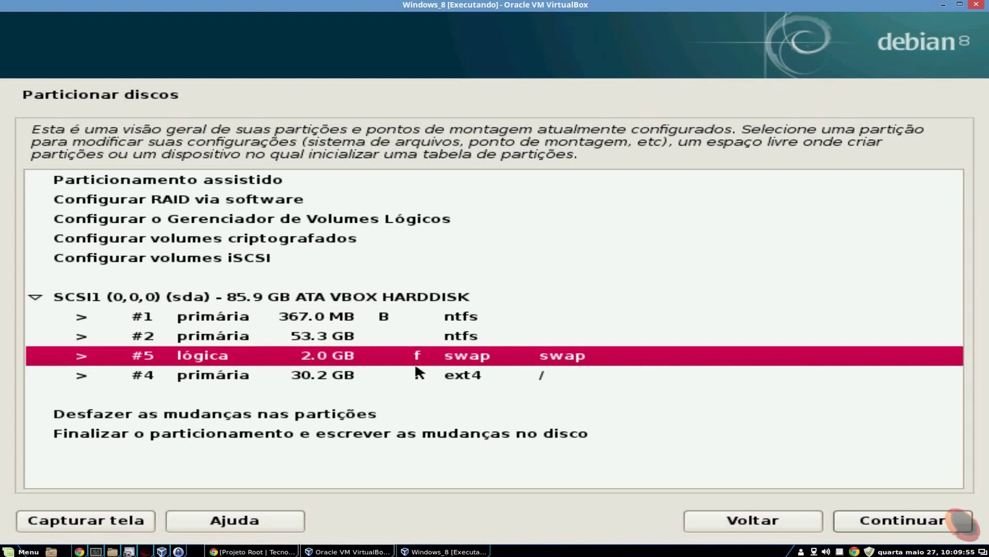
pyautogui.click(417, 376)
pyautogui.click(420, 359)
pyautogui.click(418, 375)
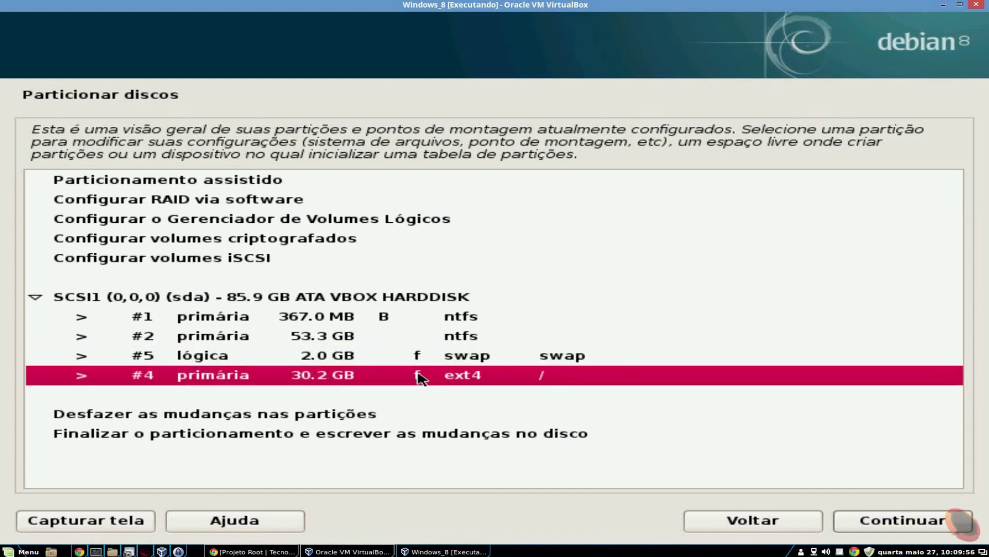
pyautogui.click(420, 355)
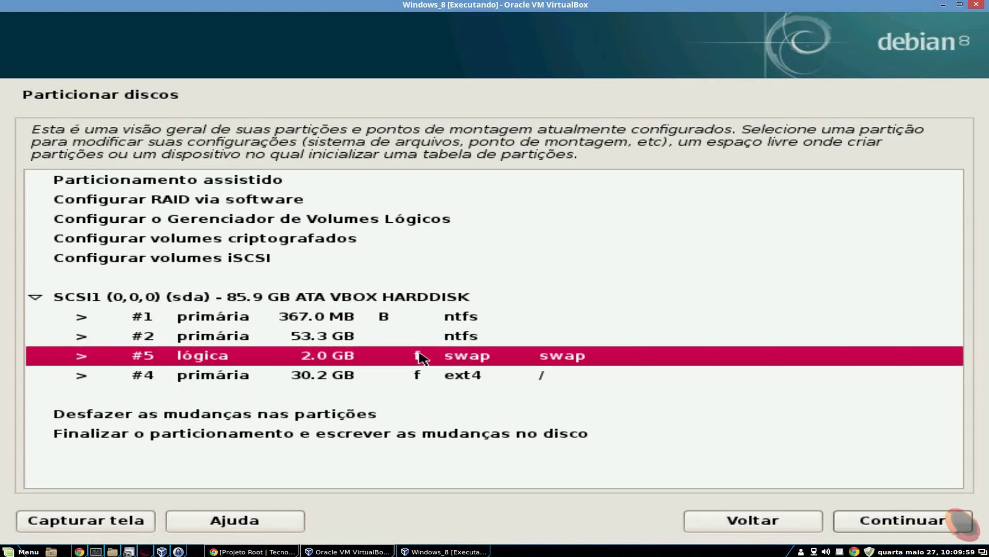
pyautogui.click(420, 378)
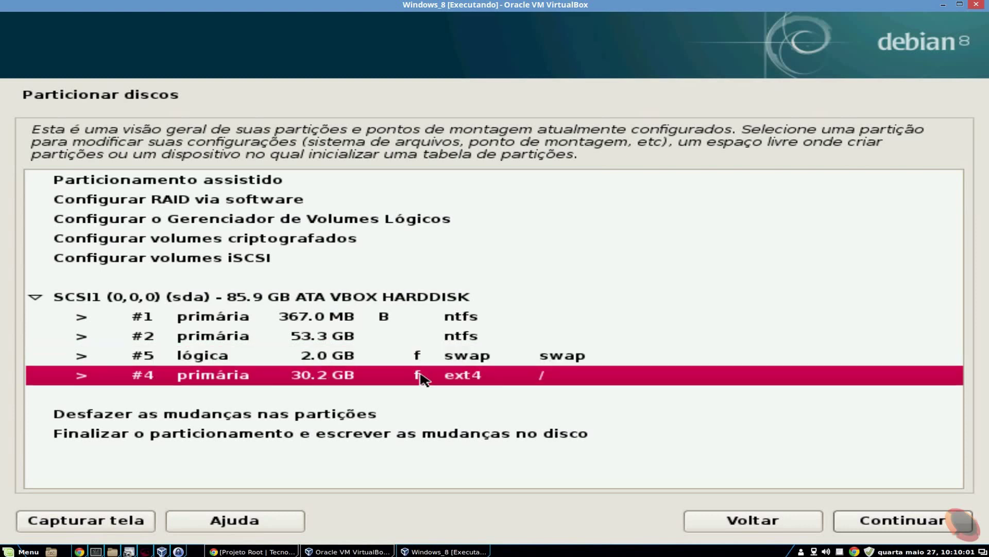
pyautogui.click(420, 357)
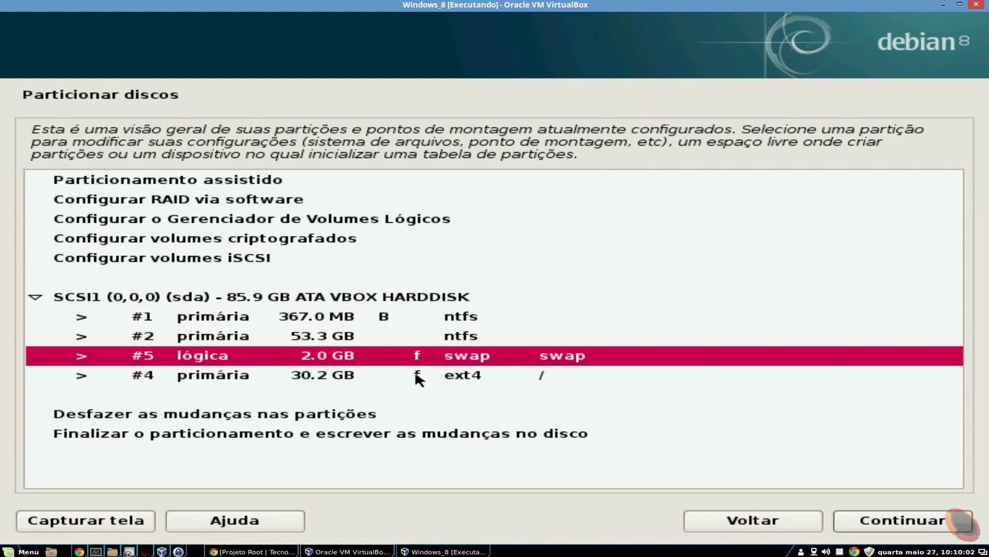
pyautogui.click(420, 375)
pyautogui.click(420, 330)
pyautogui.click(425, 319)
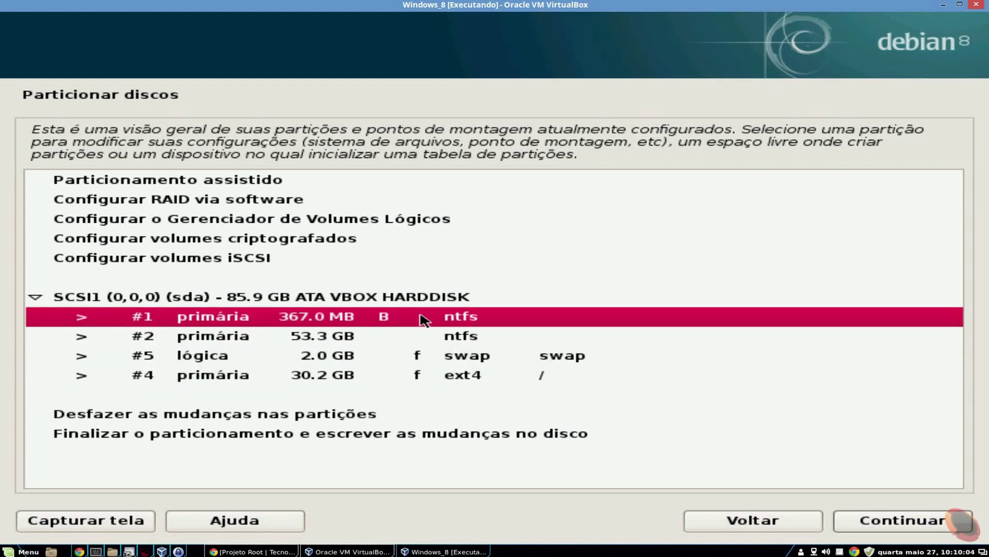
pyautogui.click(426, 334)
pyautogui.click(428, 320)
pyautogui.click(420, 332)
pyautogui.click(422, 324)
pyautogui.click(391, 374)
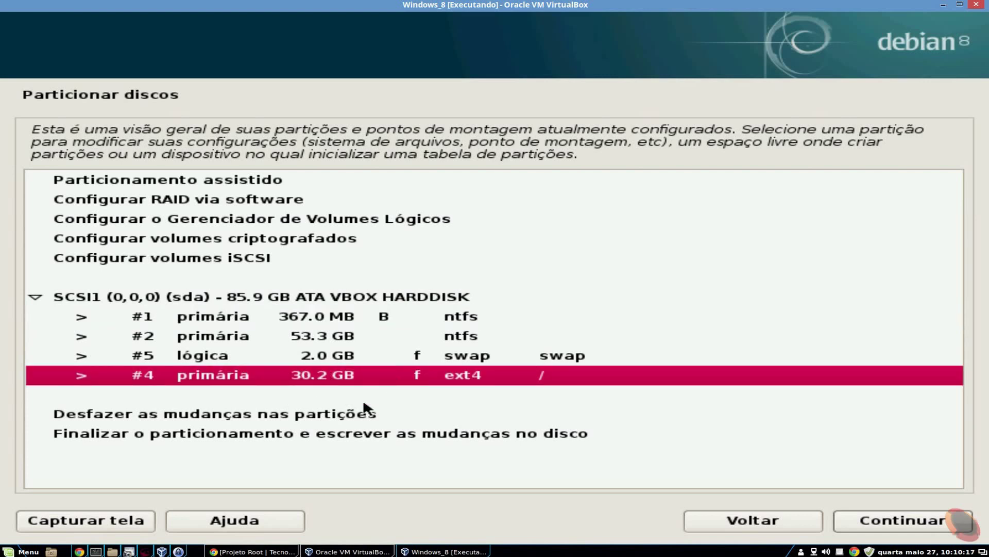
pyautogui.click(196, 435)
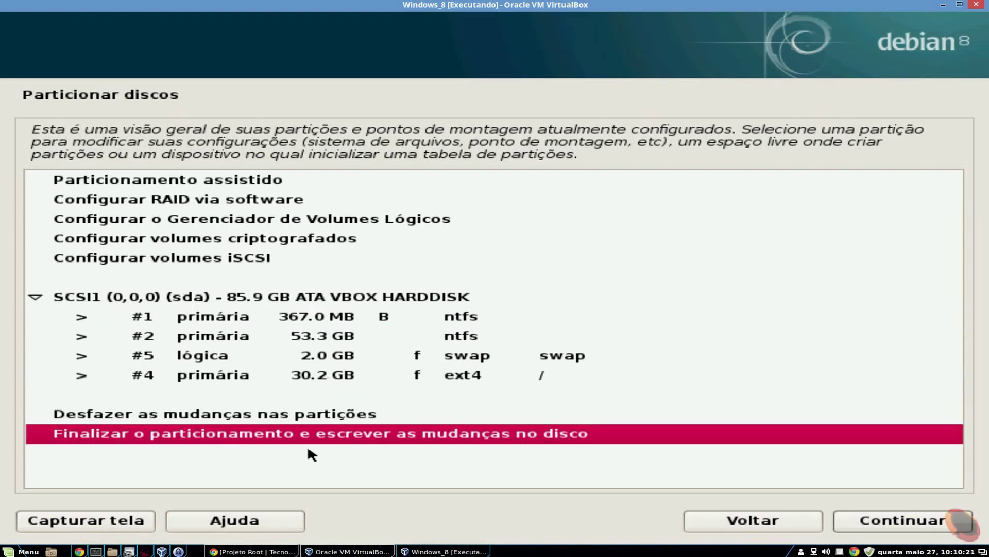
# Finish partitioning and confirm writing the swap and ext4 partitions to the disk
pyautogui.doubleClick(563, 436)
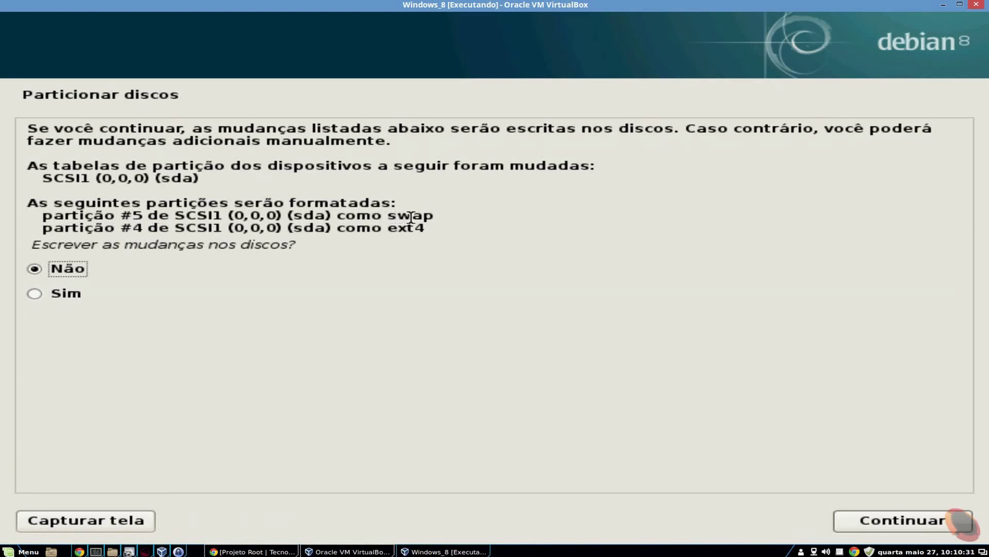
pyautogui.moveTo(406, 227); pyautogui.dragTo(425, 227)
pyautogui.click(65, 295)
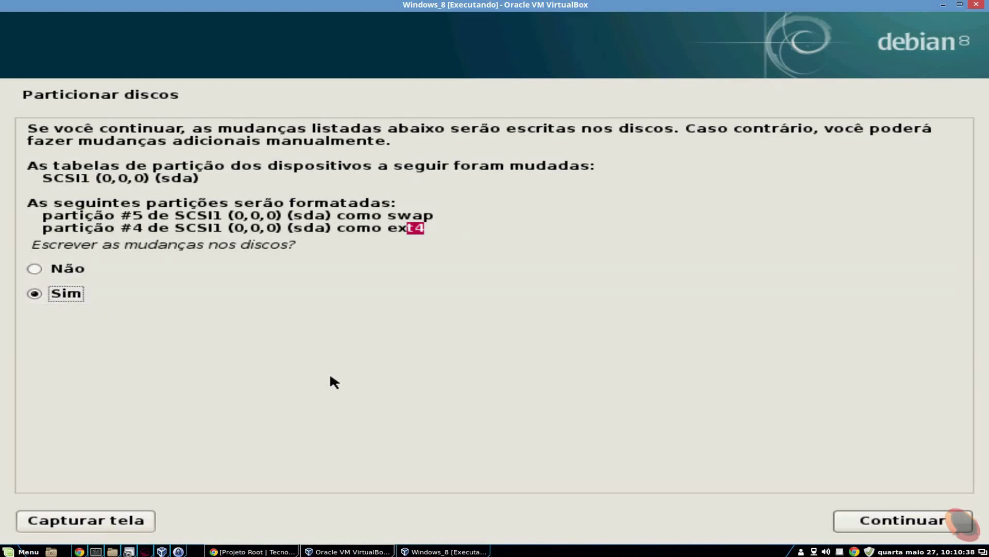
pyautogui.click(884, 525)
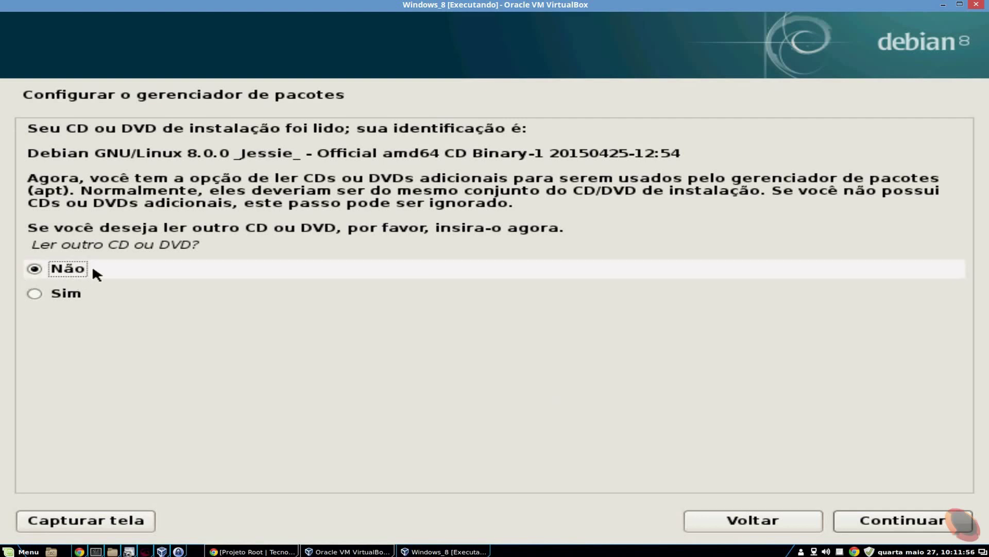
# Skip scanning another disc and use the Brasil network mirror ftp.br.debian.org with no HTTP proxy
pyautogui.click(934, 525)
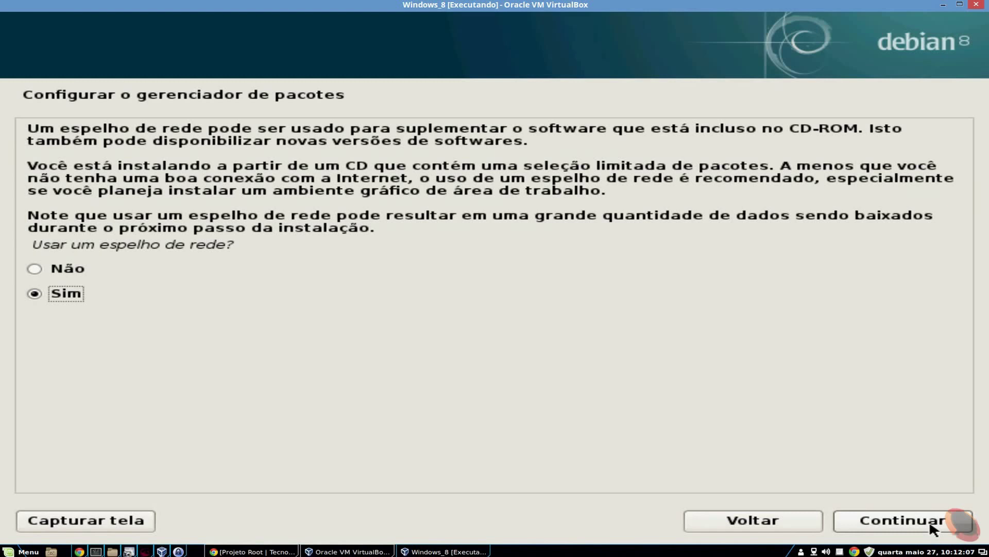
pyautogui.click(931, 524)
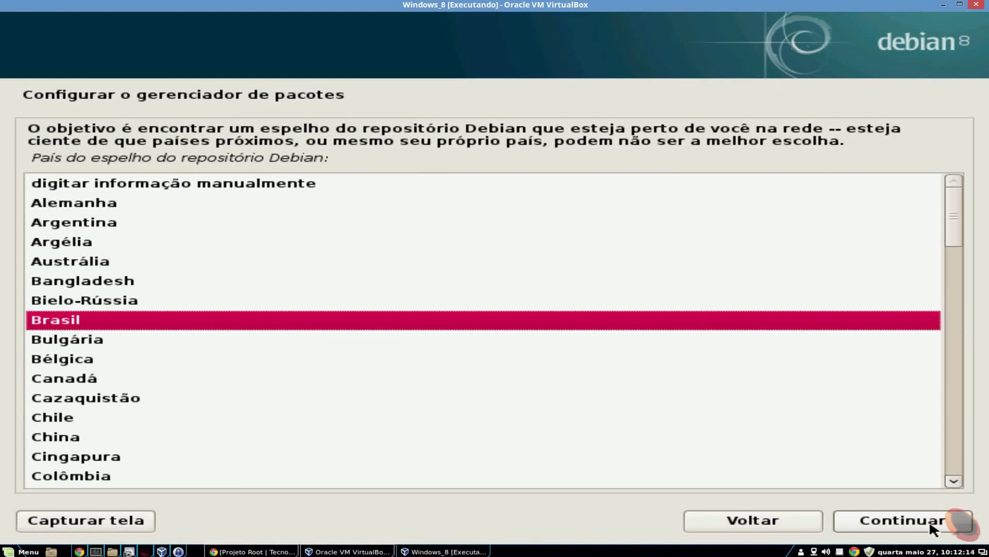
pyautogui.click(932, 526)
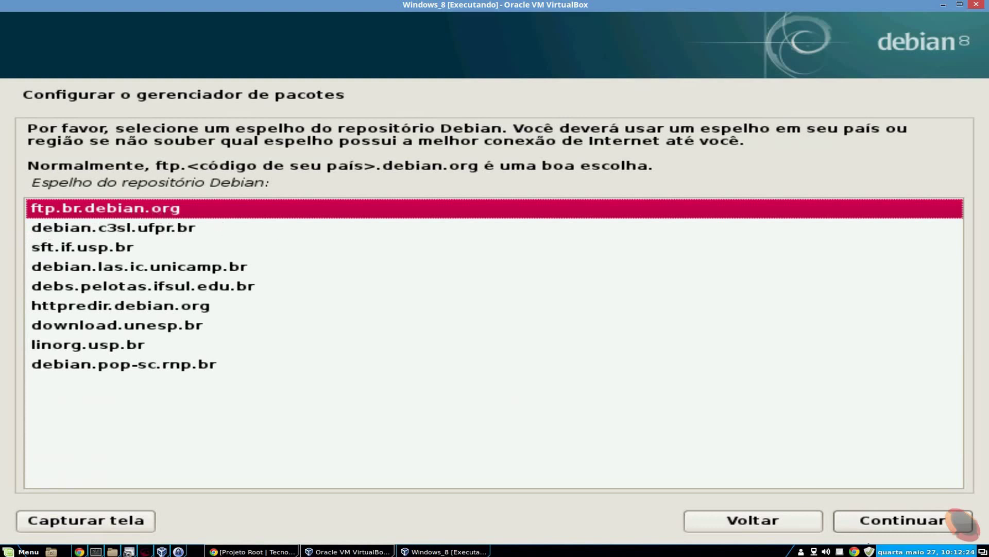
pyautogui.click(925, 520)
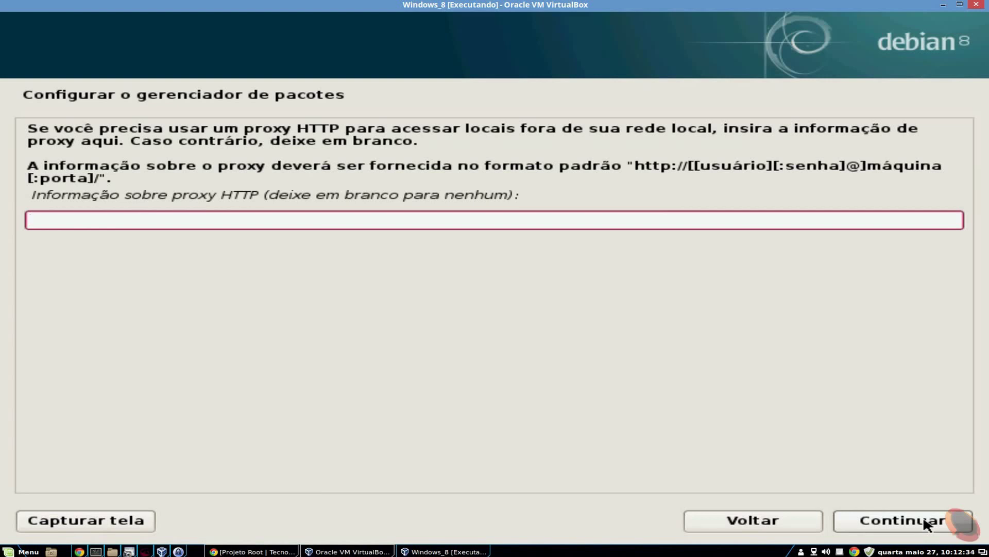
pyautogui.click(926, 524)
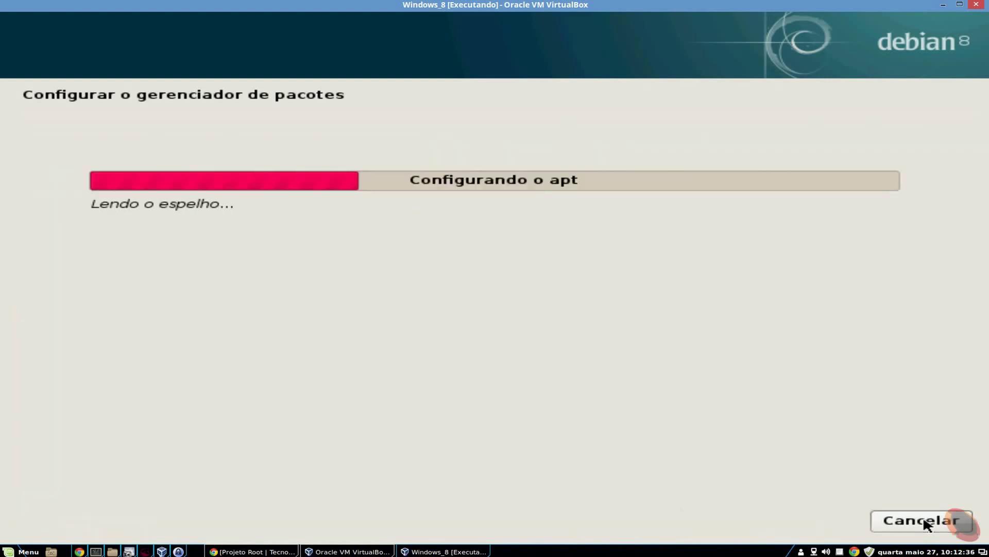
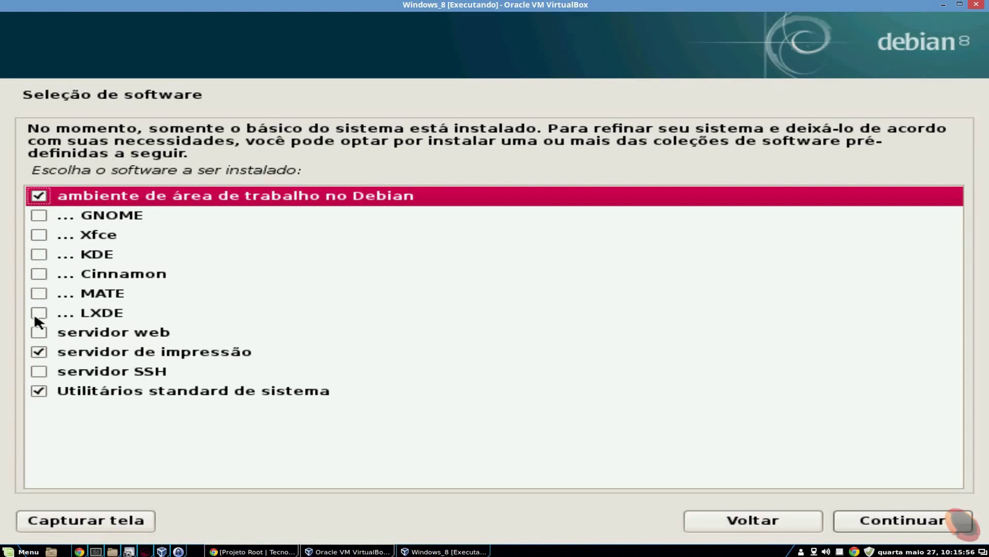
# Tick Cinnamon and the SSH server in Debian's software selection, then continue to install them
pyautogui.click(38, 274)
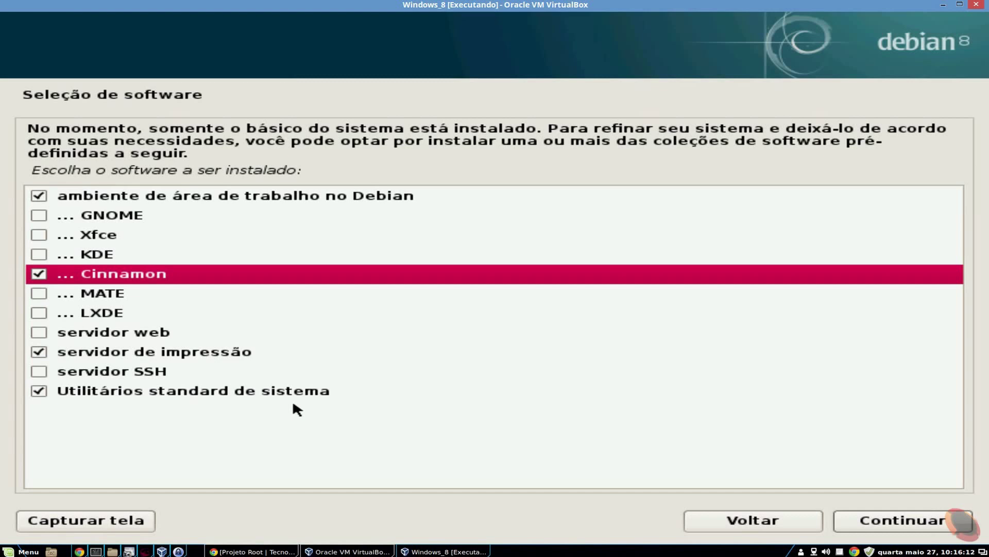
pyautogui.click(41, 372)
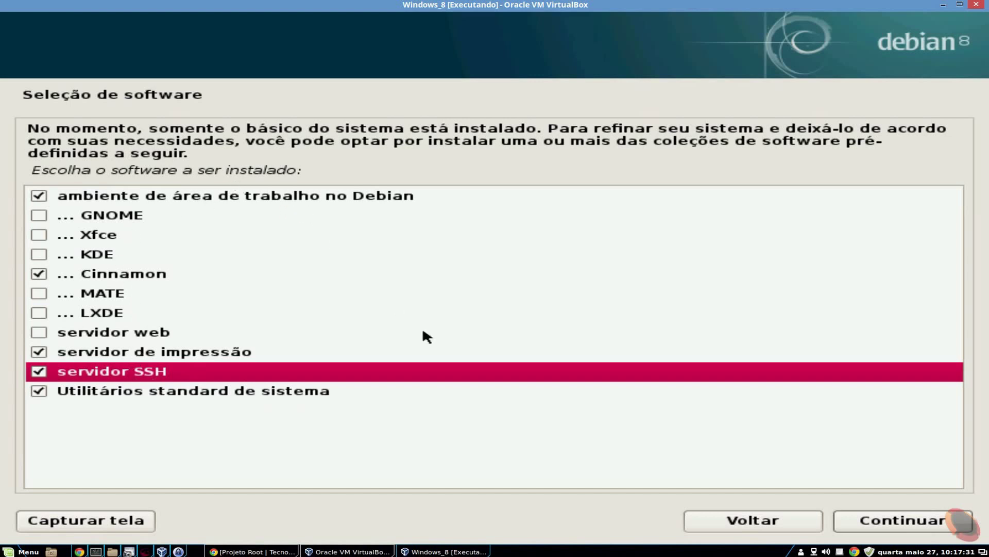
pyautogui.click(940, 518)
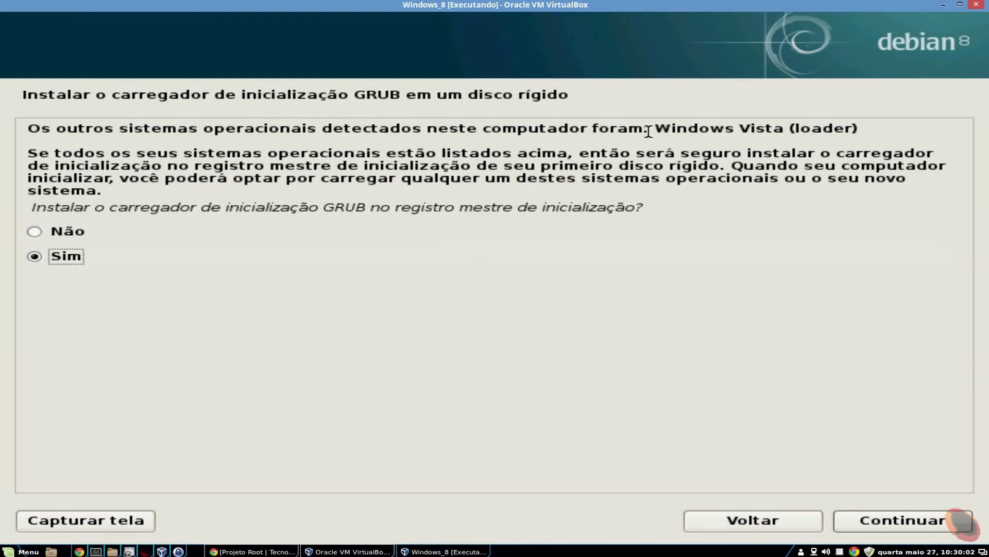
# Review the detected Windows Vista system and boot-loader note, then confirm 'Sim' to install GRUB to the MBR
pyautogui.moveTo(653, 129); pyautogui.dragTo(783, 129)
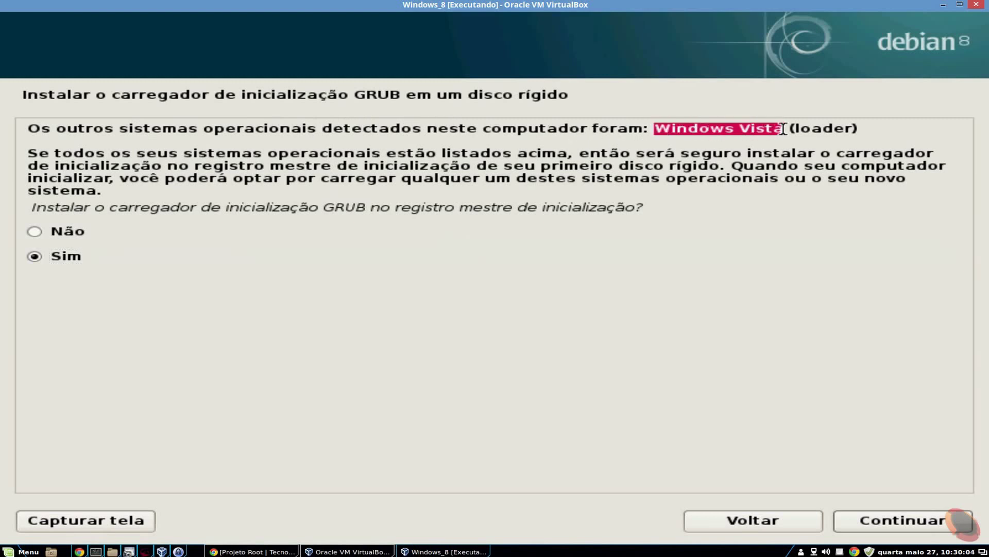
pyautogui.click(727, 135)
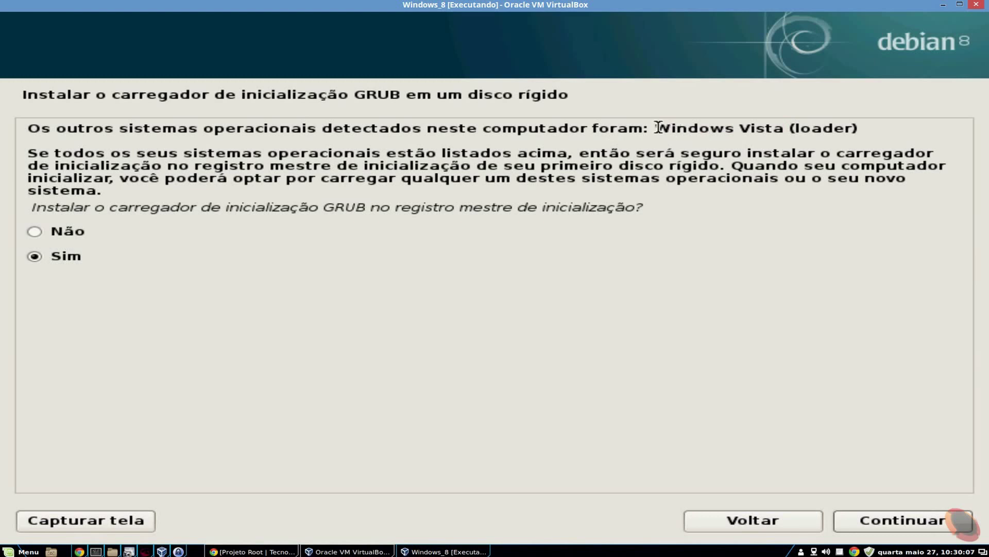
pyautogui.moveTo(658, 128); pyautogui.dragTo(784, 130)
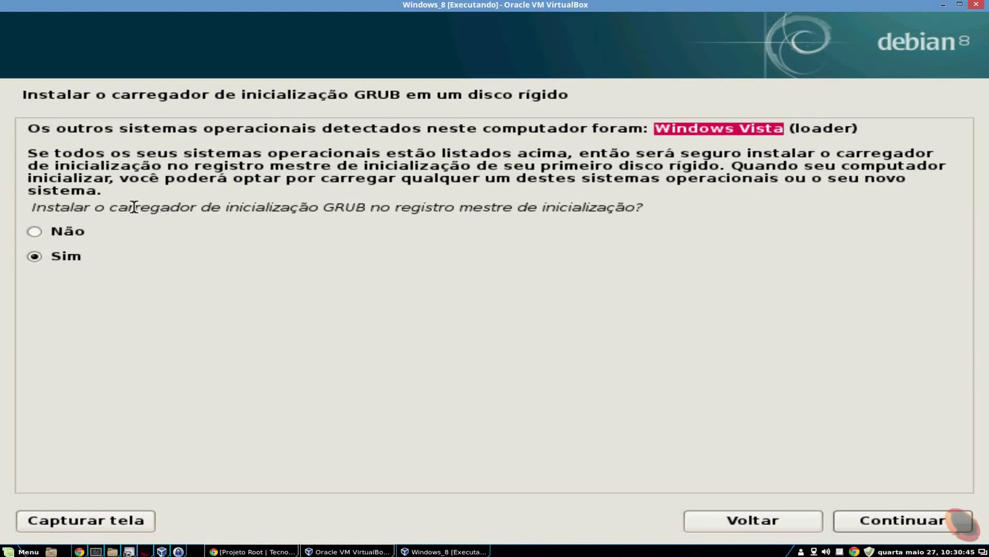
pyautogui.moveTo(30, 153); pyautogui.dragTo(106, 185)
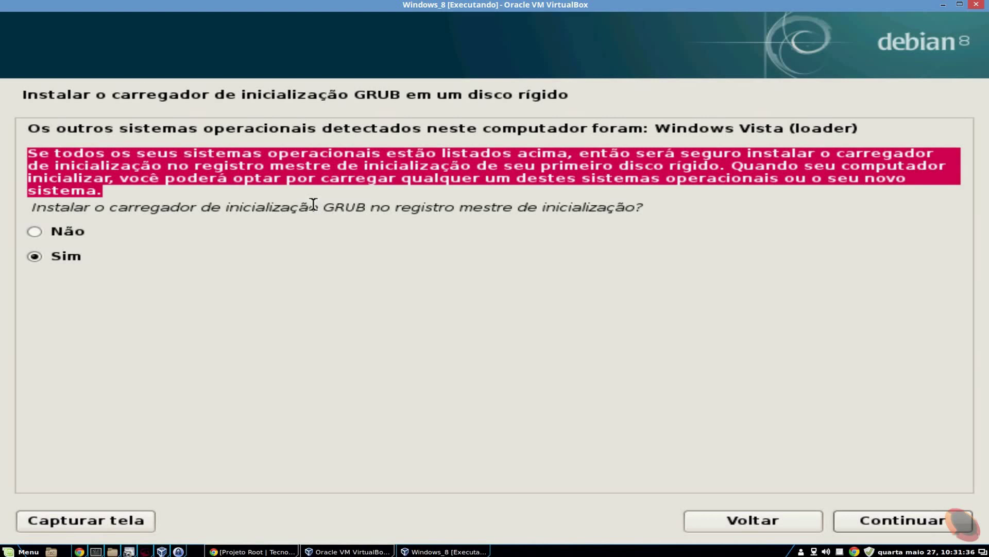
pyautogui.click(34, 256)
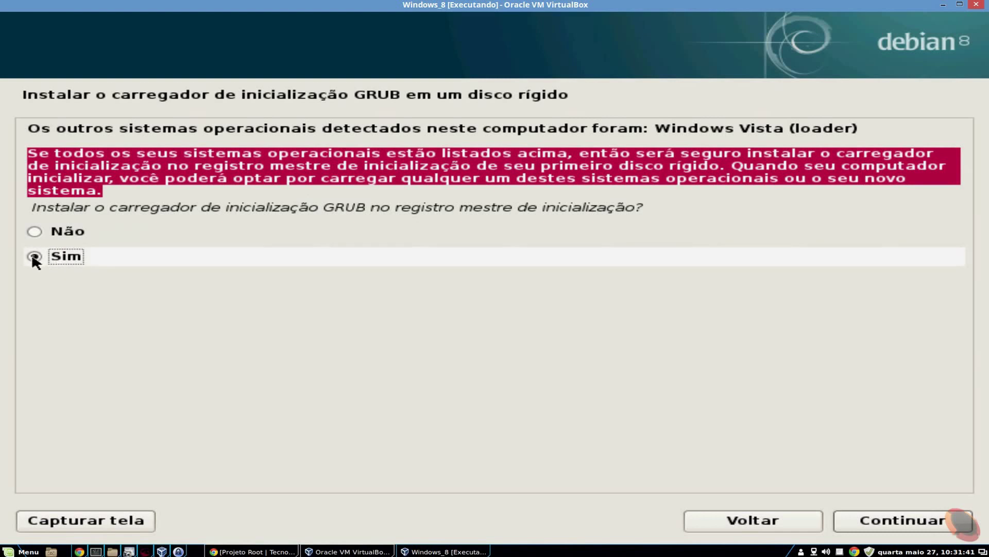
pyautogui.click(897, 522)
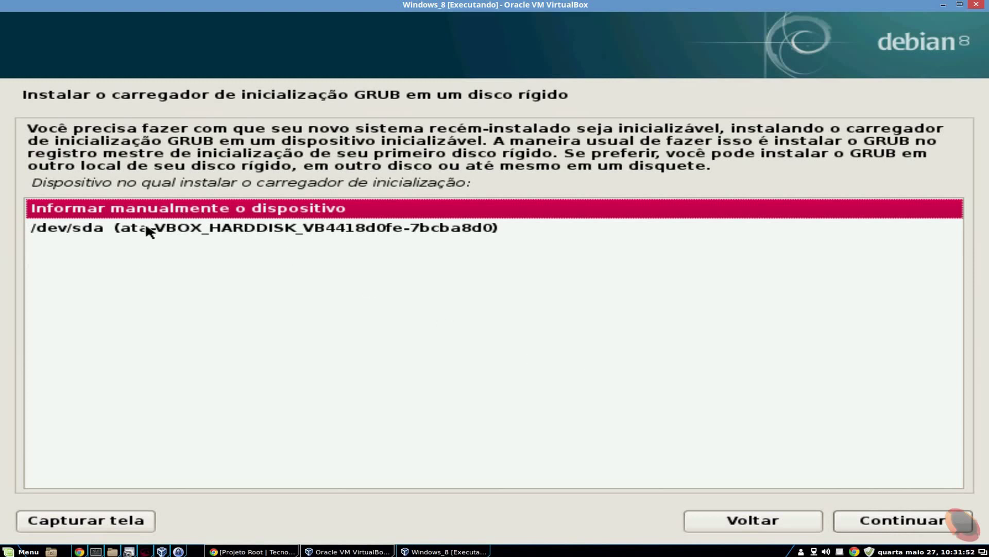
# Choose /dev/sda (ata-VBOX_HARDDISK) as the boot-loader device and install GRUB there
pyautogui.click(92, 229)
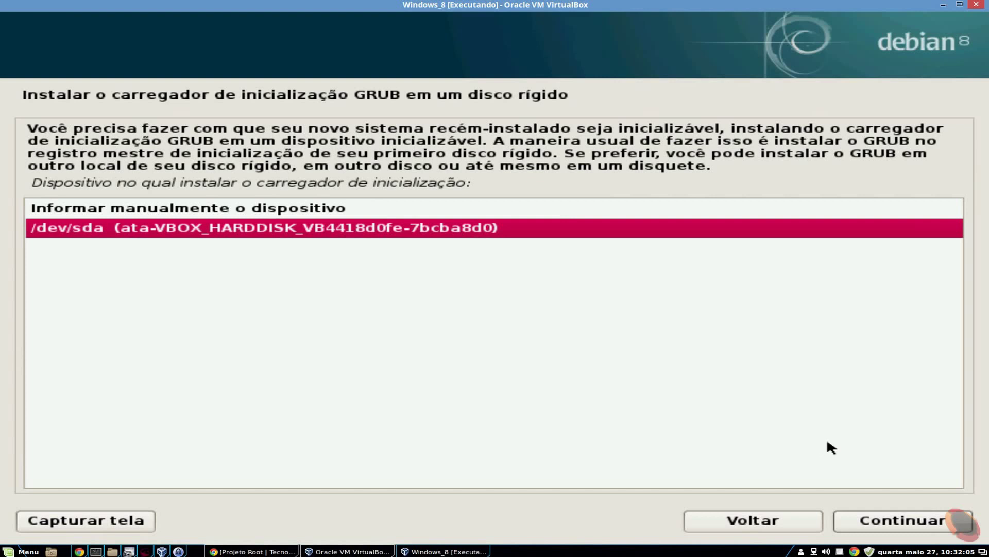
pyautogui.click(892, 519)
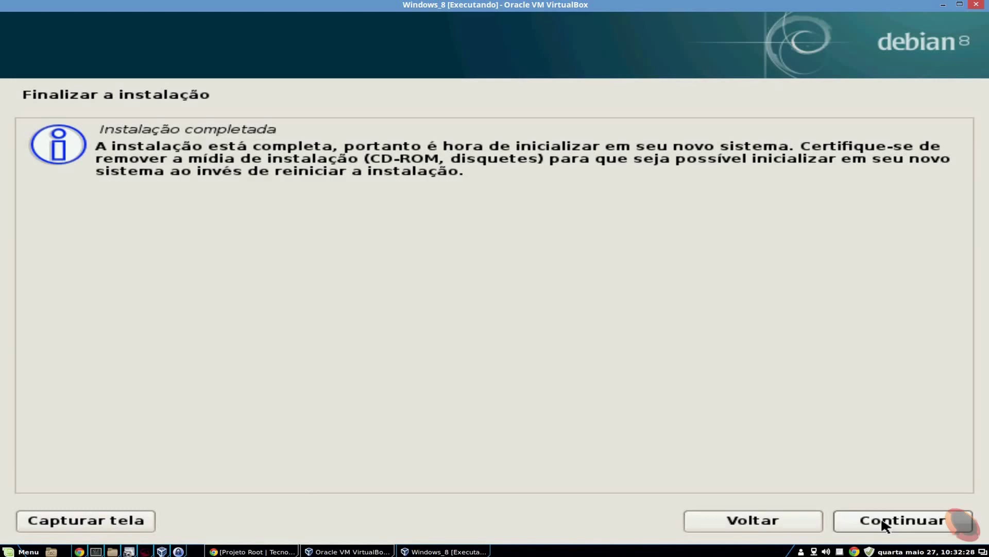
# Continue past 'Finalizar a instalação' so the VM reboots into the GRUB 2.02 menu
pyautogui.click(884, 524)
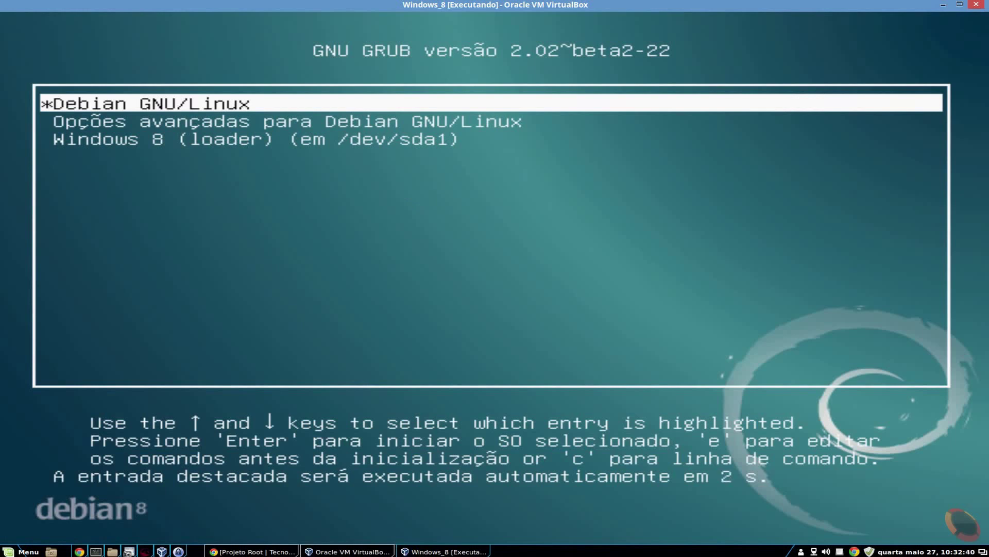
# Stop the GRUB countdown, browse the Debian advanced and Windows 8 entries, then boot Debian GNU/Linux
pyautogui.press('Up')
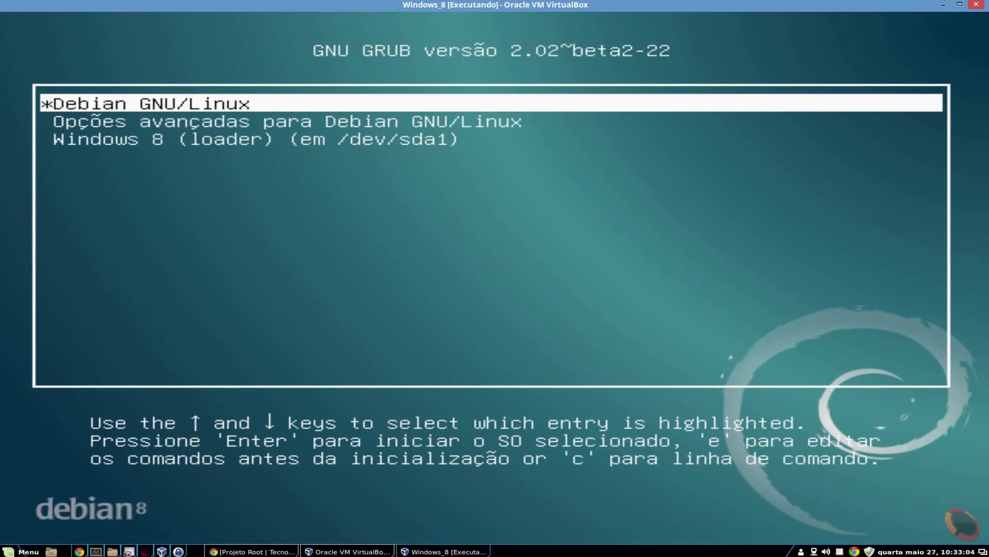
pyautogui.press('Down')
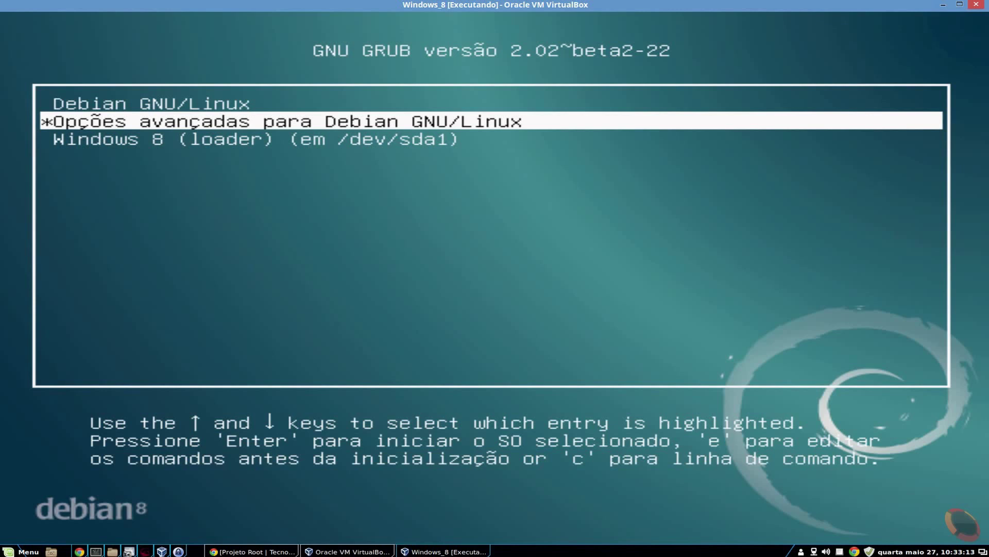
pyautogui.press('Down')
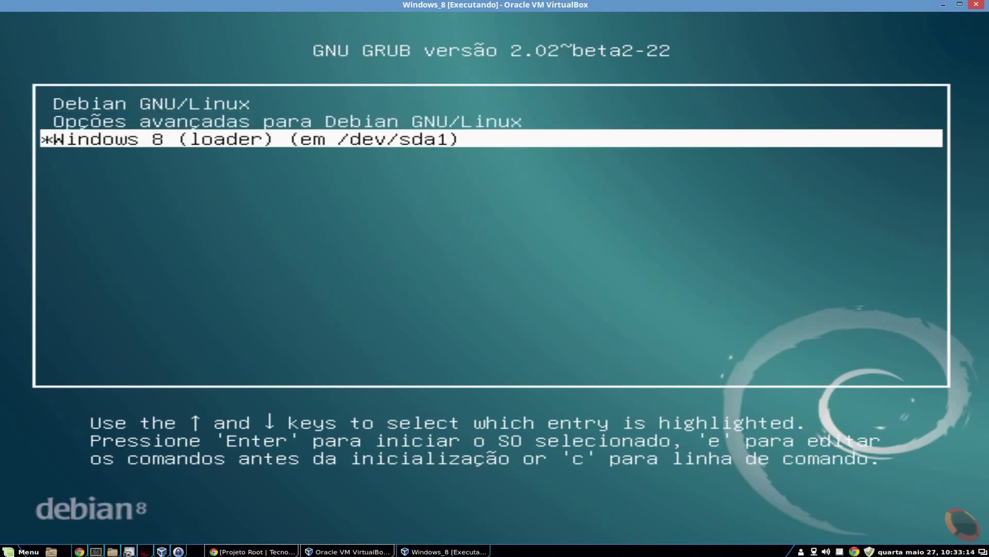
pyautogui.press('Up')
pyautogui.press('Up')
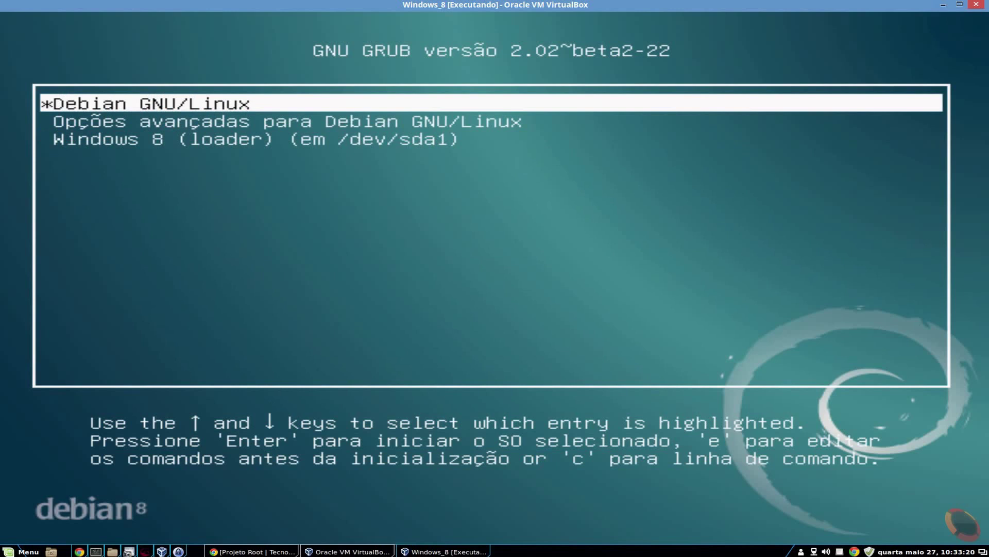
pyautogui.press('Return')
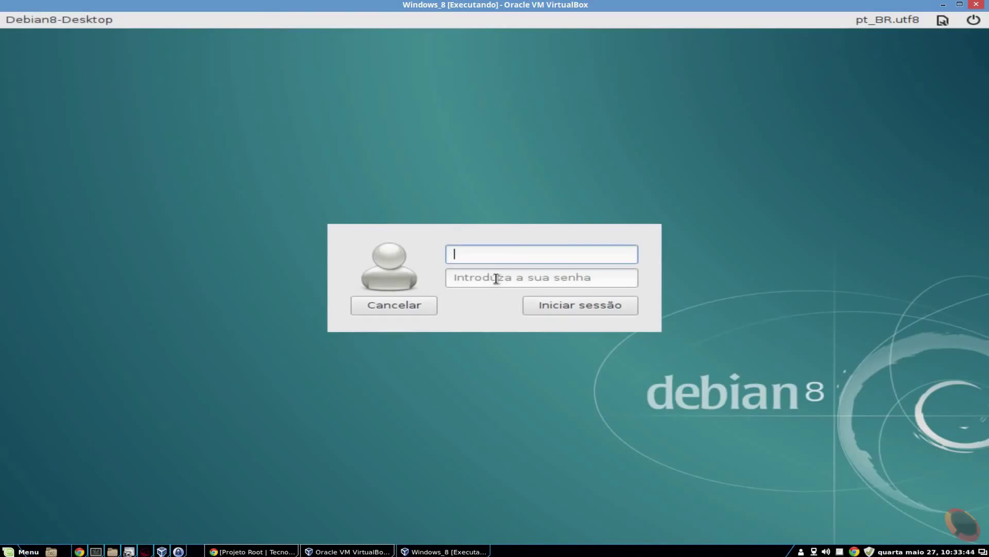
# Log in with the user account name and password, then dismiss the software-rendering notice
pyautogui.write('usuario')
pyautogui.press('Tab')
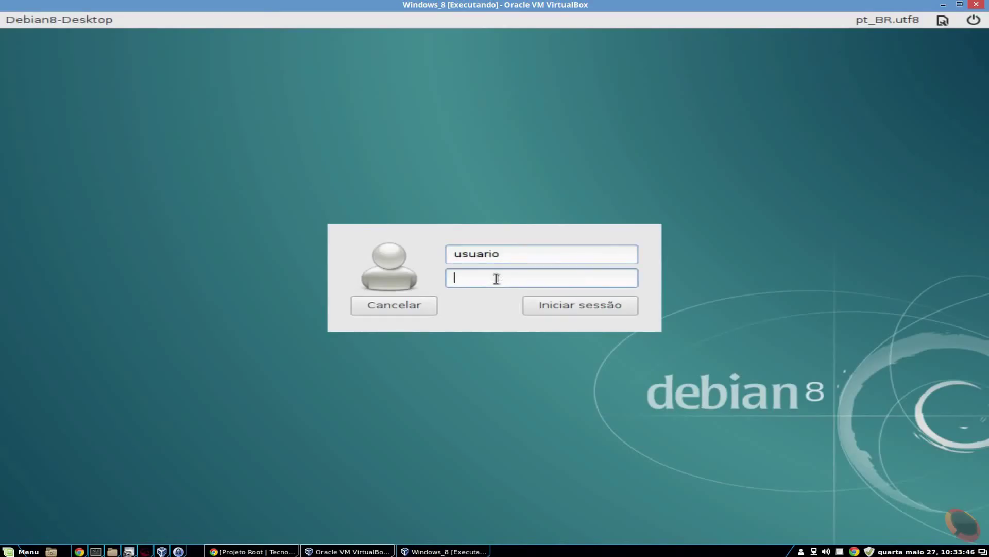
pyautogui.write('•••••')
pyautogui.press('Return')
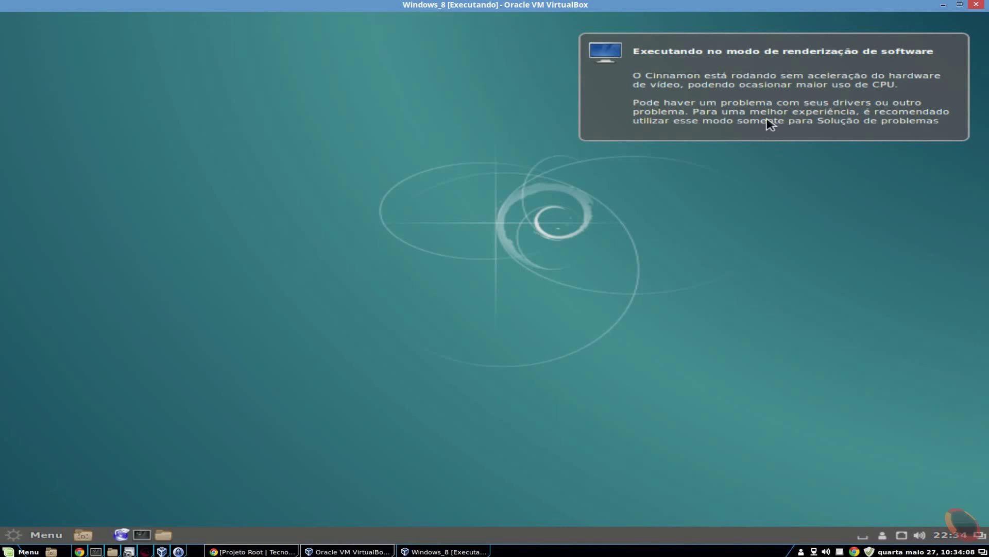
pyautogui.click(693, 115)
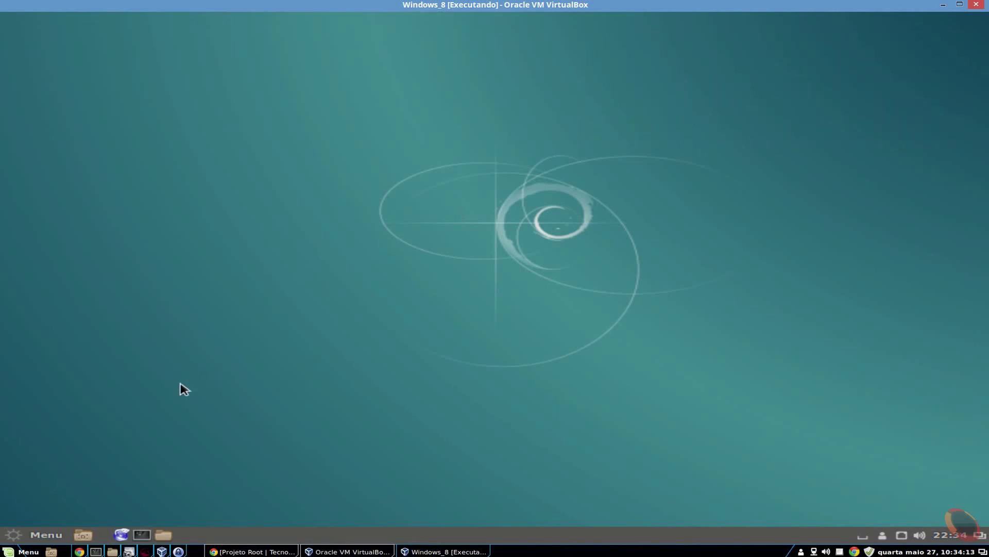
# Open the Cinnamon Menu and show the Acessórios apps such as gedit and Calculadora
pyautogui.click(46, 534)
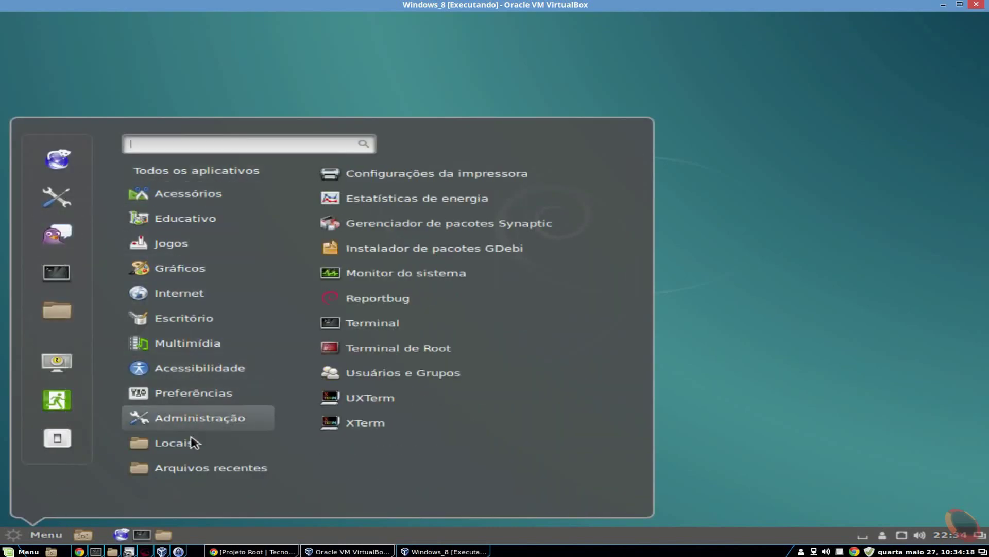
pyautogui.moveTo(264, 214)
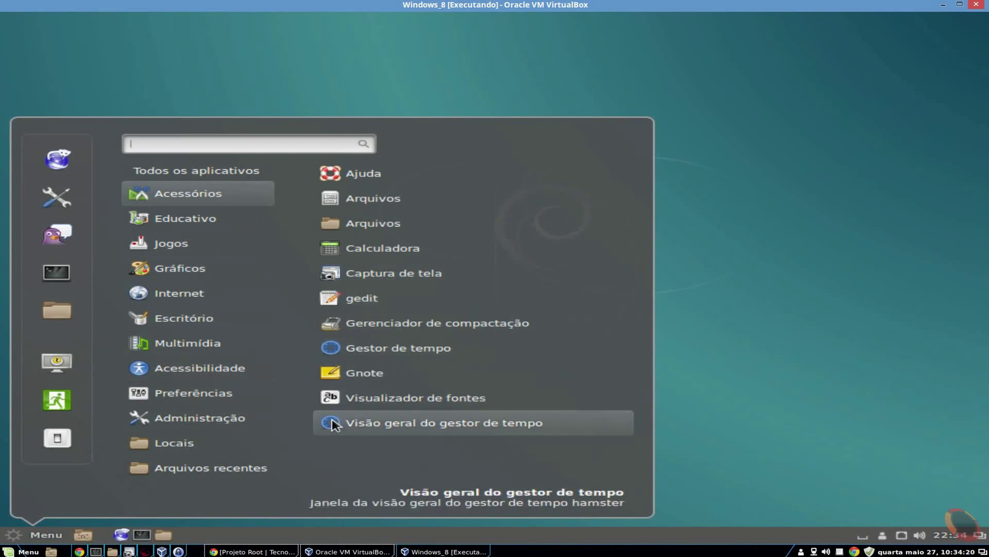
# Open the home folder maximized with a wider sidebar, and select then deselect its folders
pyautogui.click(57, 310)
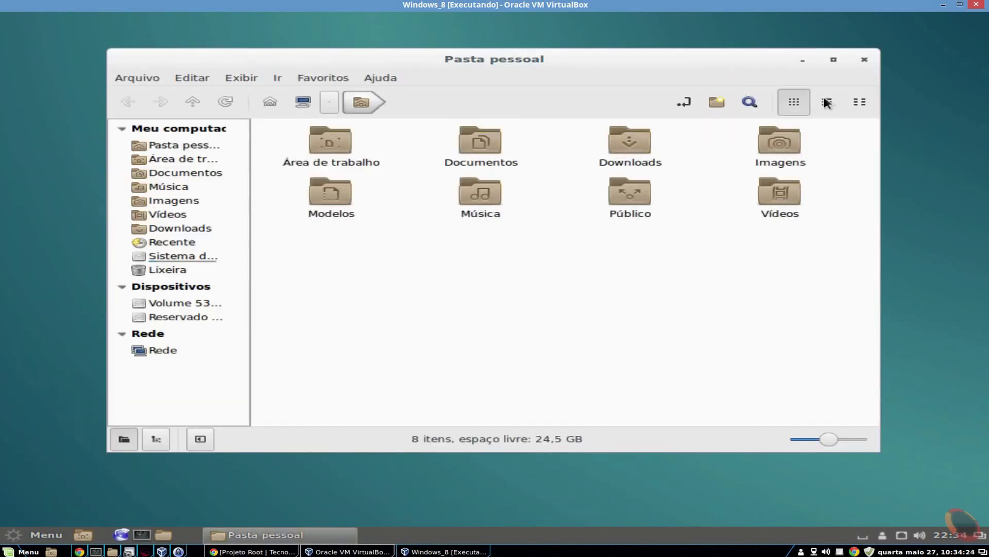
pyautogui.click(834, 59)
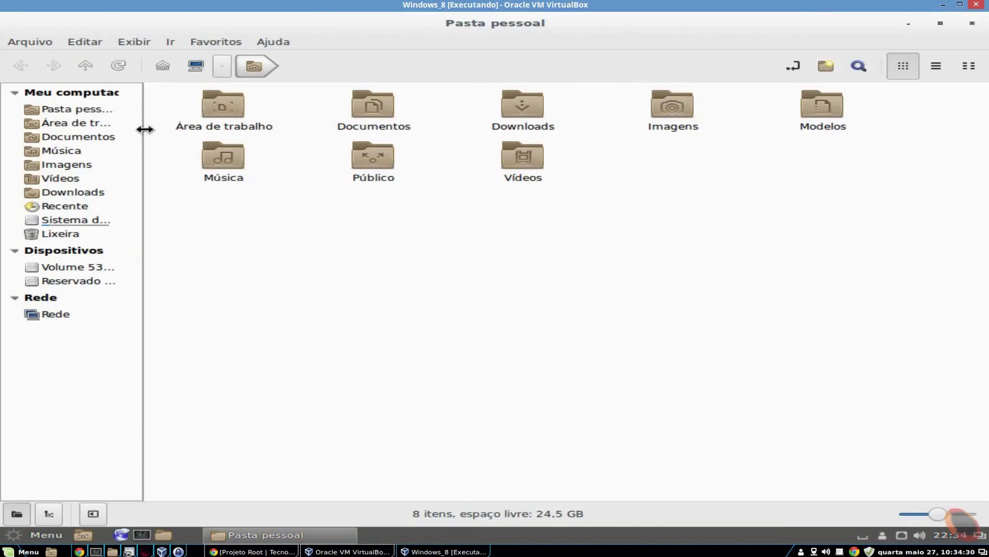
pyautogui.moveTo(144, 128); pyautogui.dragTo(184, 128)
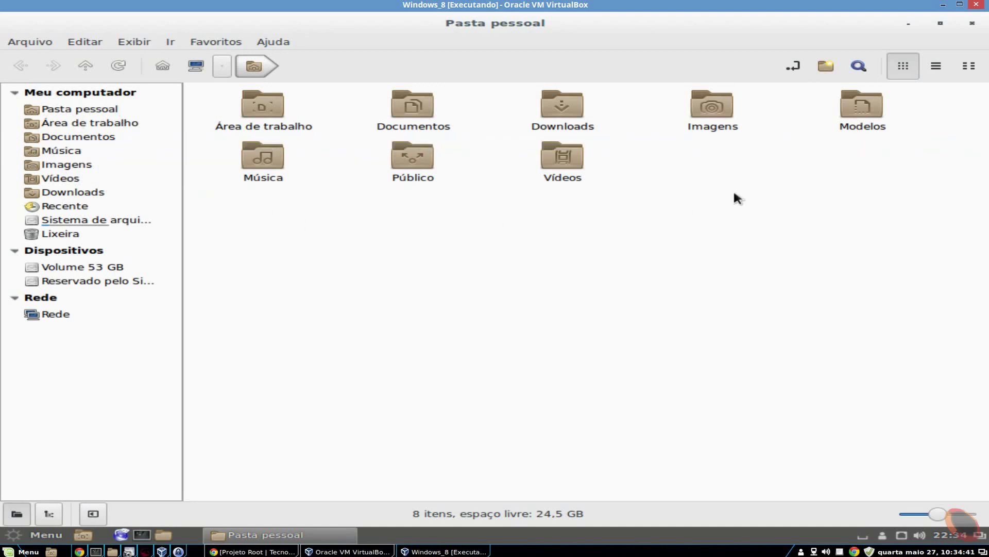
pyautogui.moveTo(220, 98); pyautogui.dragTo(673, 225)
pyautogui.click(673, 225)
# Browse Recente and Sistema de arquivos, ending on the empty Lixeira
pyautogui.click(72, 207)
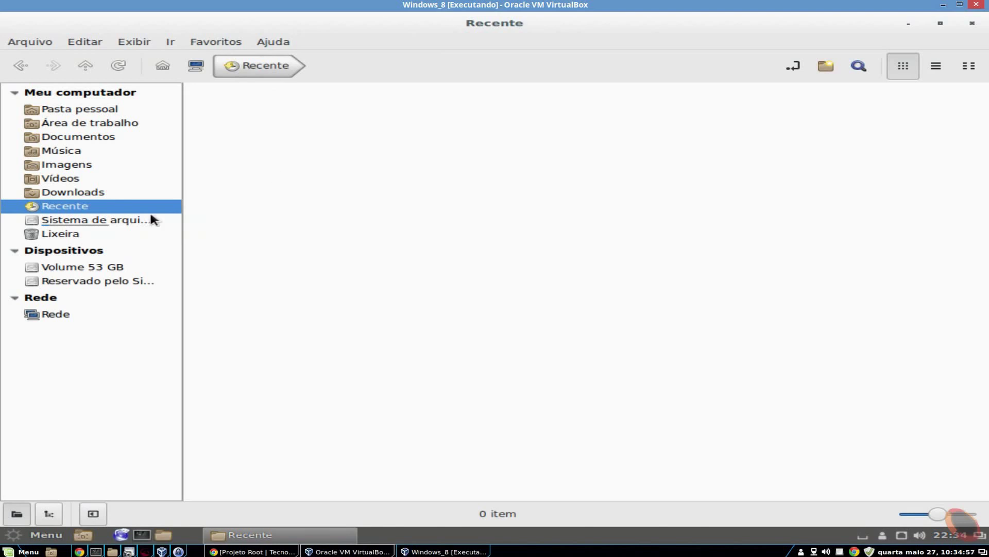
pyautogui.click(108, 221)
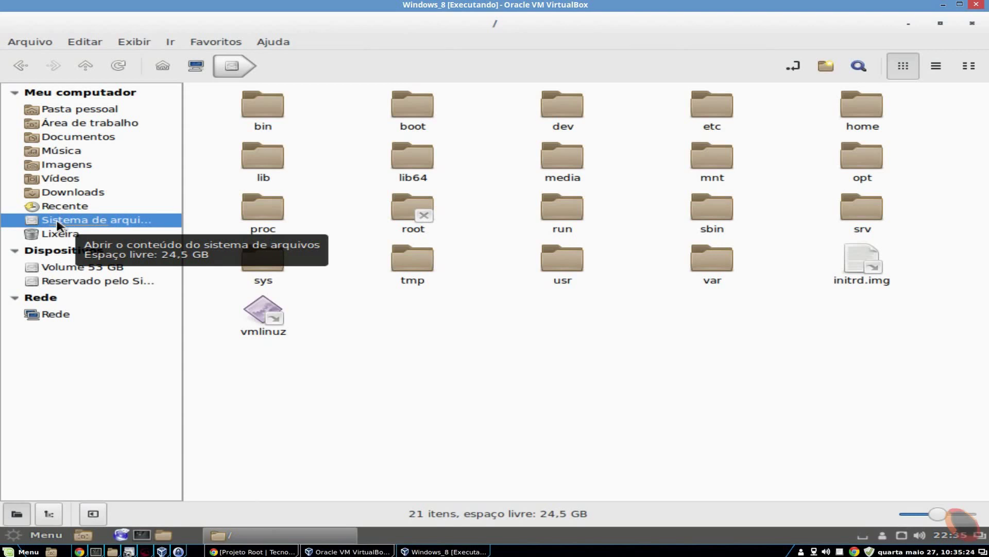
pyautogui.click(60, 233)
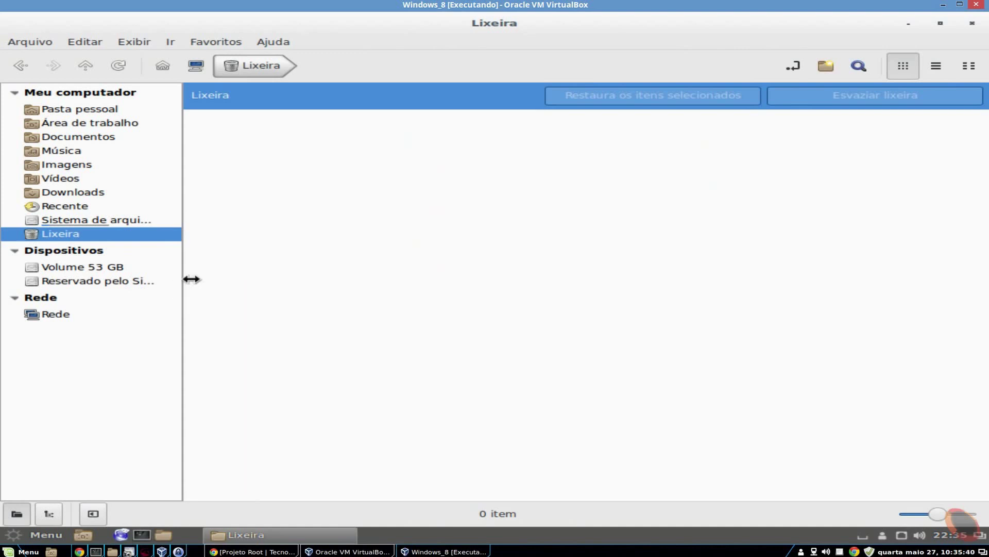
# Widen the sidebar, open Reservado pelo Sistema, and enter the root password to mount /dev/sda1
pyautogui.moveTo(185, 281); pyautogui.dragTo(262, 281)
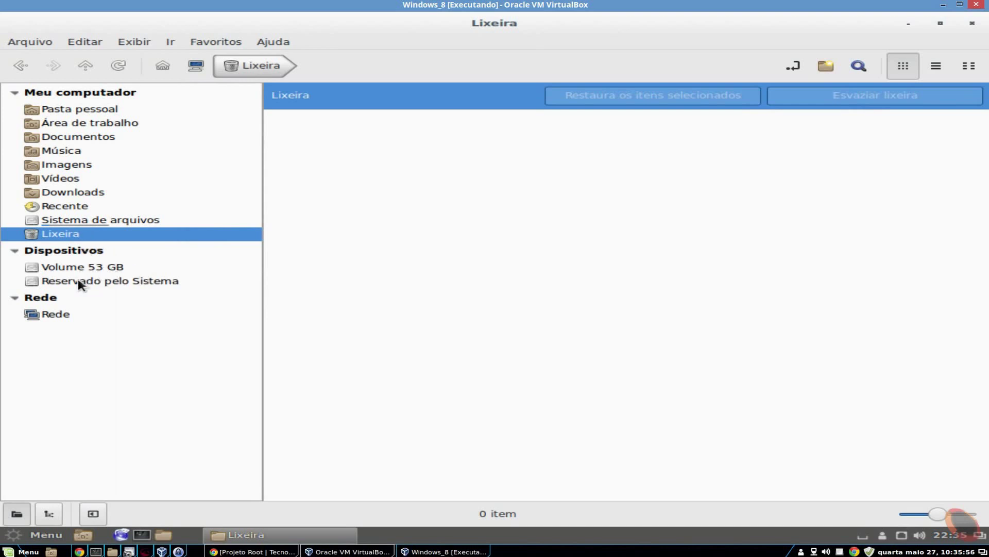
pyautogui.click(129, 281)
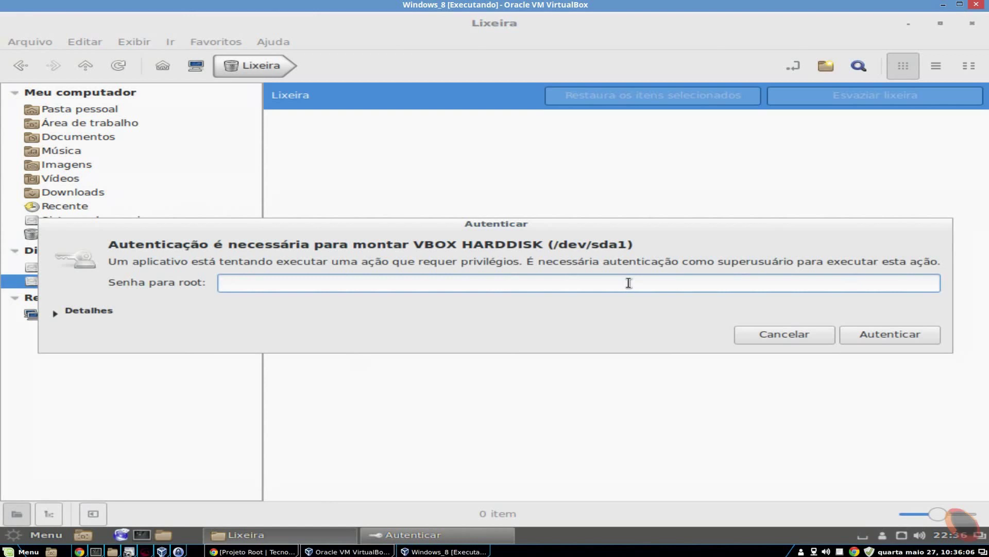
pyautogui.write('********')
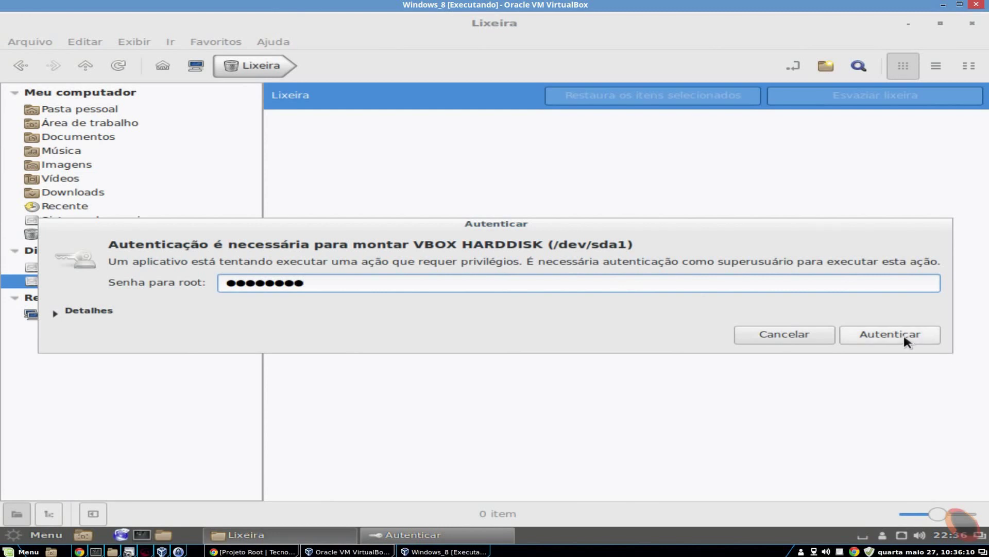
pyautogui.click(904, 333)
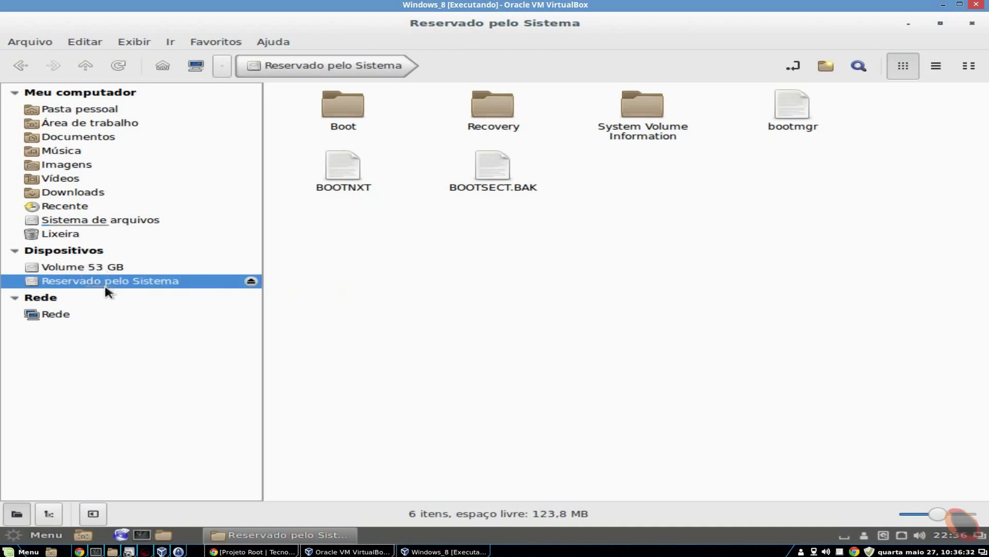
# Mount and open Volume 53 GB under Dispositivos to list Windows, Program Files and Users
pyautogui.click(106, 267)
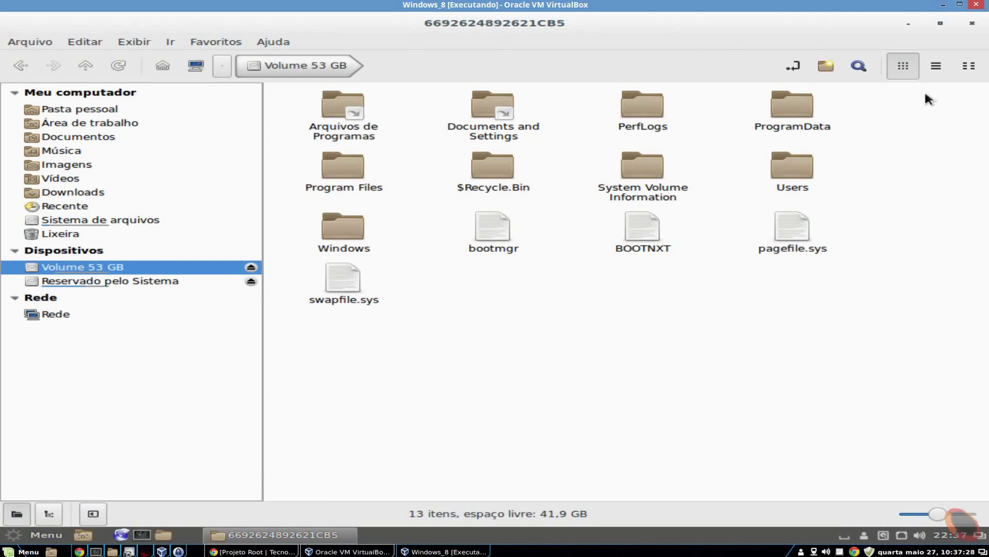
# Open the Windows user's Desktop folder via Users > Usuario > Desktop
pyautogui.moveTo(918, 98); pyautogui.dragTo(318, 316)
pyautogui.click(320, 321)
pyautogui.click(792, 170)
pyautogui.doubleClick(792, 170)
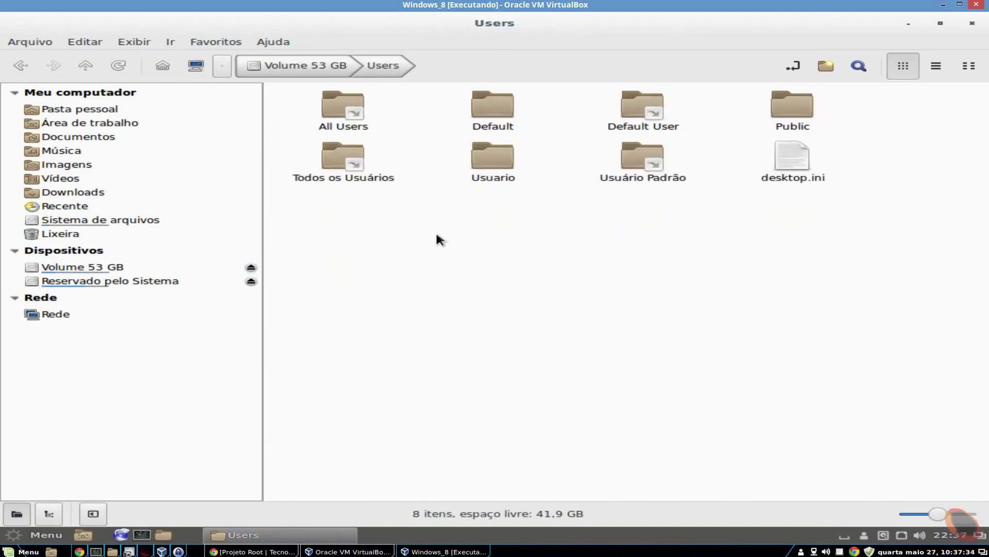
pyautogui.doubleClick(513, 159)
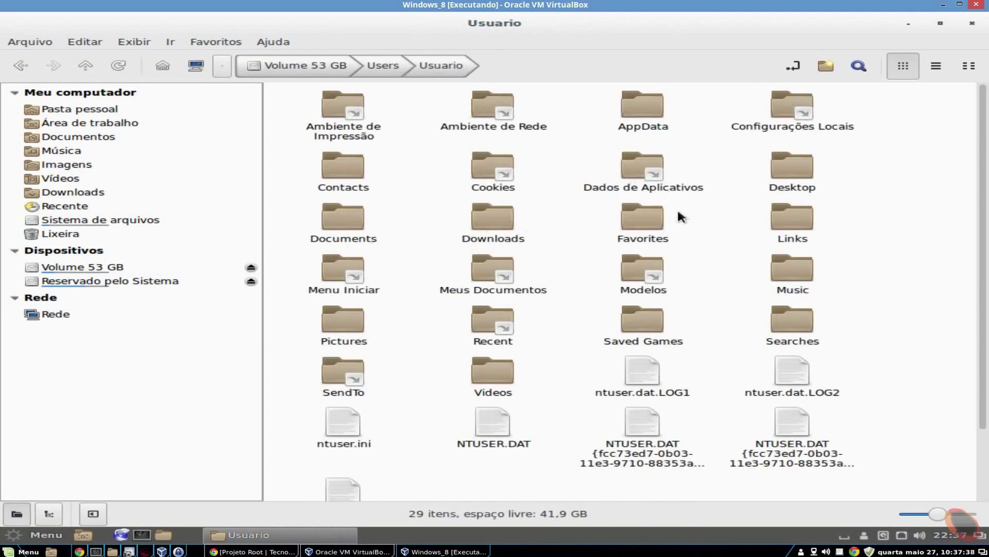
pyautogui.doubleClick(789, 184)
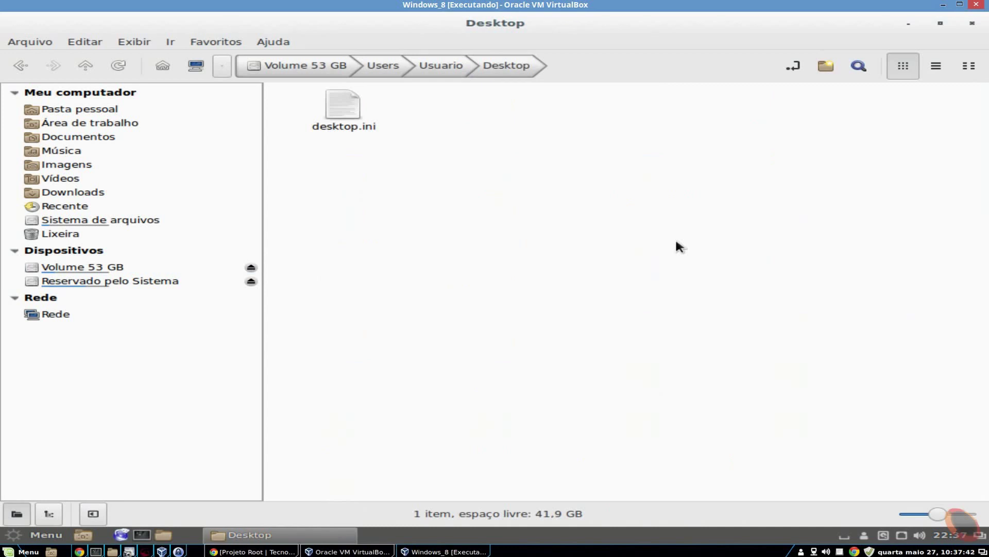
# Create a blank document there named 'teste de dentro do linux.txt'
pyautogui.rightClick(452, 201)
pyautogui.moveTo(639, 221)
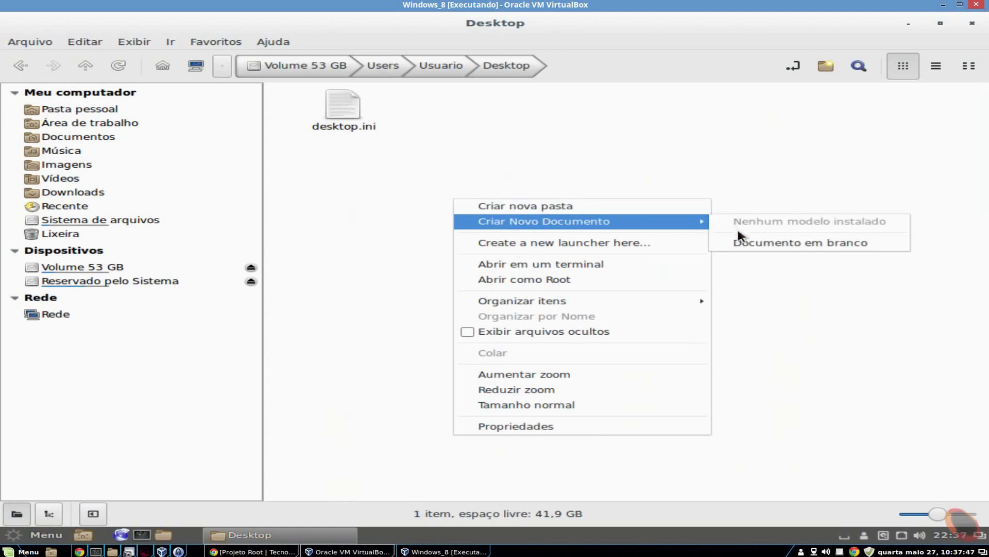
pyautogui.click(745, 243)
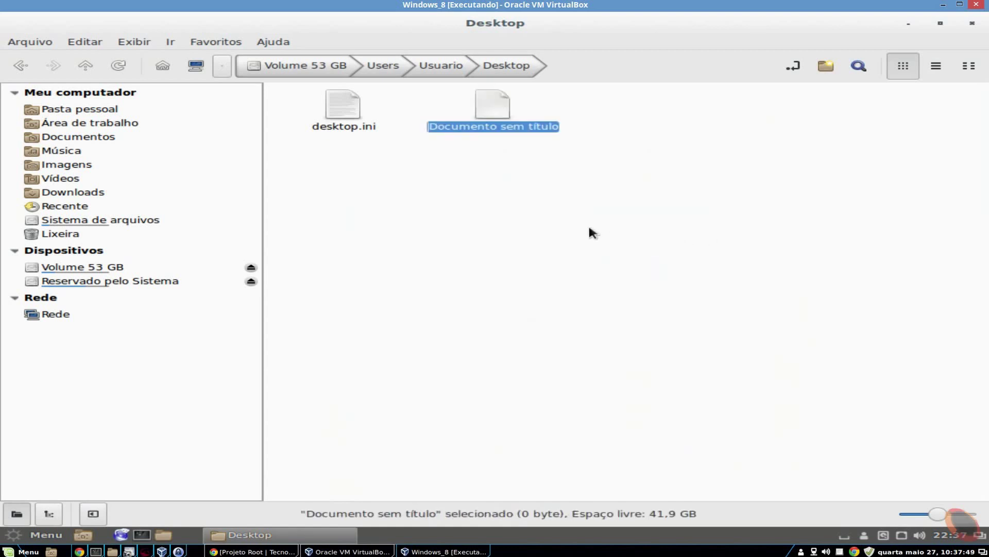
pyautogui.write('teste de dentro')
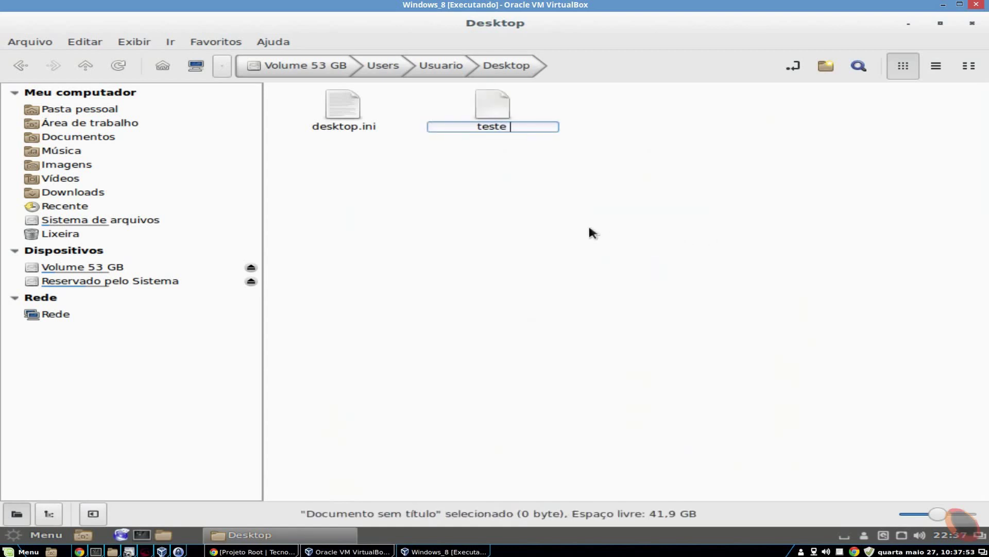
pyautogui.write(' do')
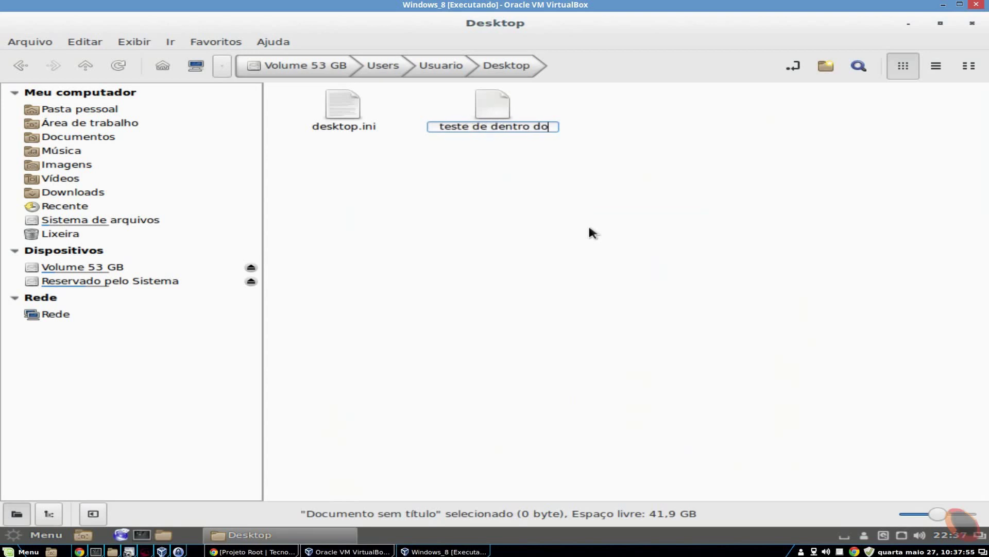
pyautogui.write(' linux.txt')
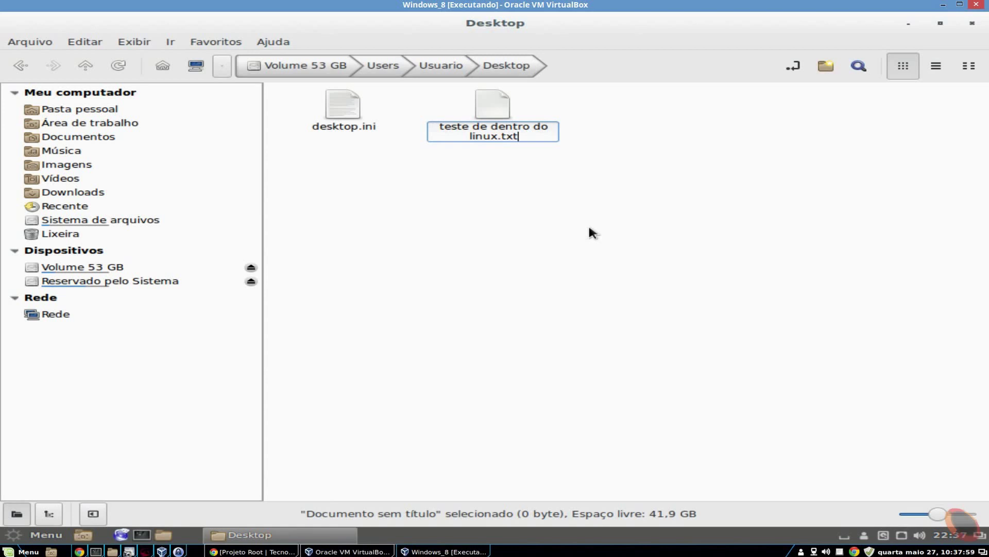
pyautogui.press('Return')
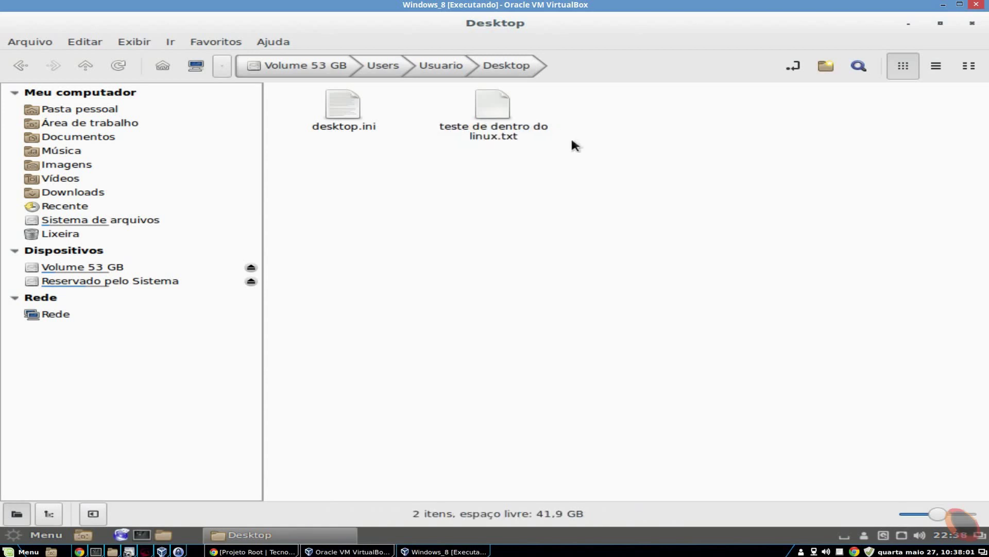
# Write 'Teste Linux' into the file in LibreOffice Writer and save it on closing
pyautogui.doubleClick(503, 142)
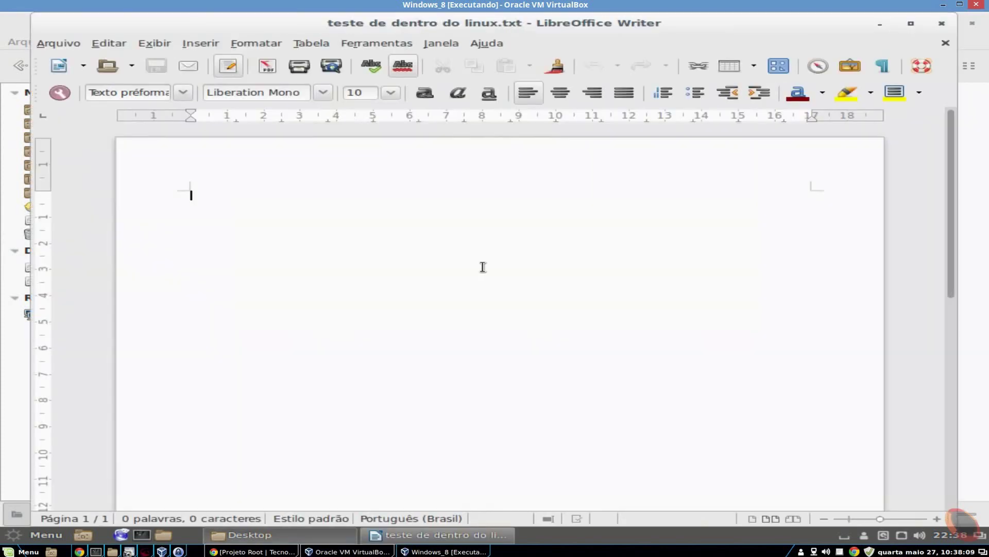
pyautogui.write('Teste ')
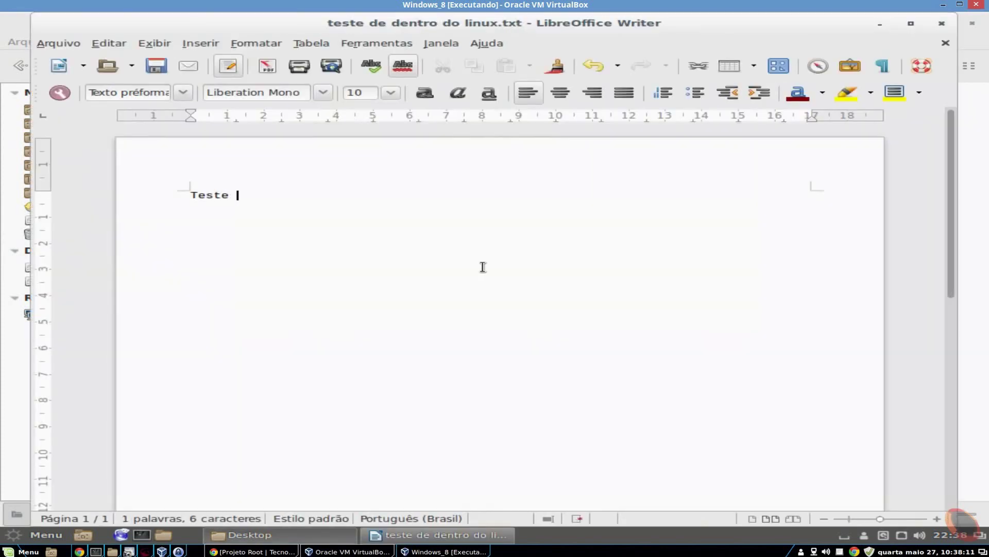
pyautogui.write('Linux')
pyautogui.press('Return')
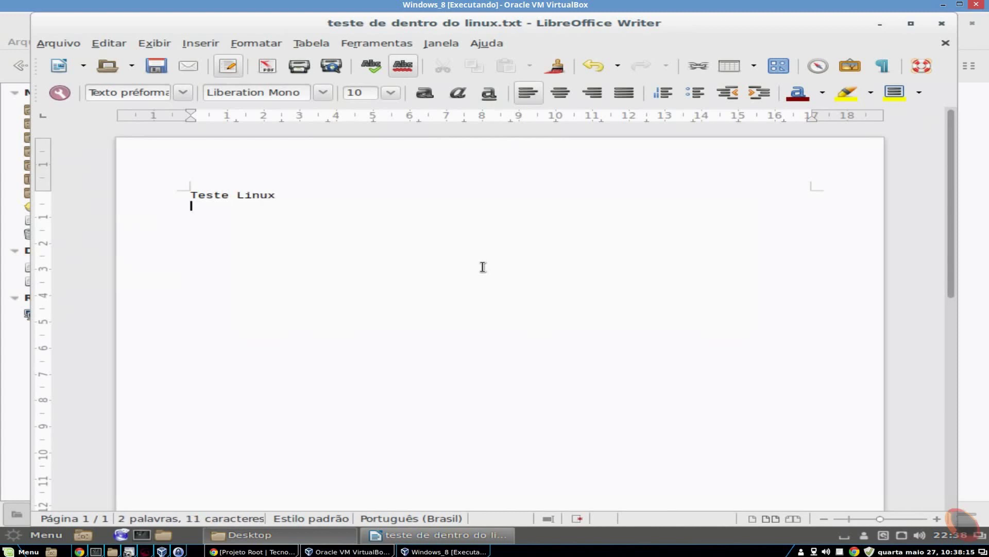
pyautogui.click(942, 23)
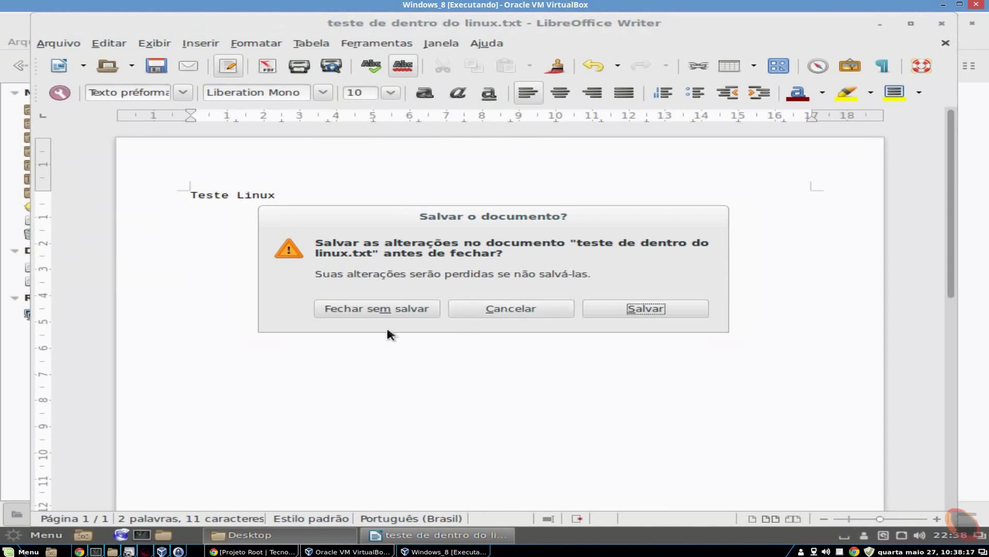
pyautogui.click(381, 311)
# Reopen the file to confirm it kept 'Teste Linux', then close Writer
pyautogui.click(498, 121)
pyautogui.doubleClick(499, 122)
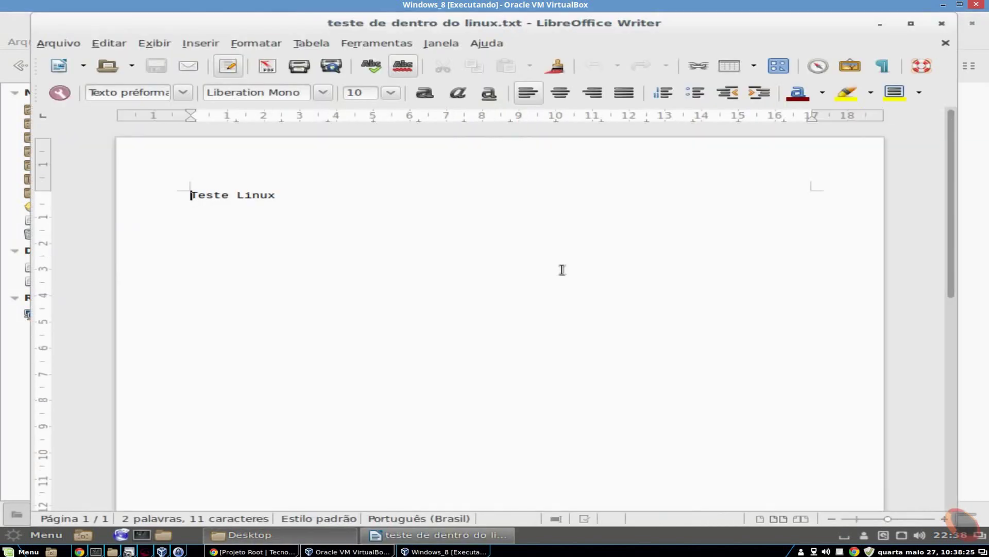
pyautogui.click(942, 24)
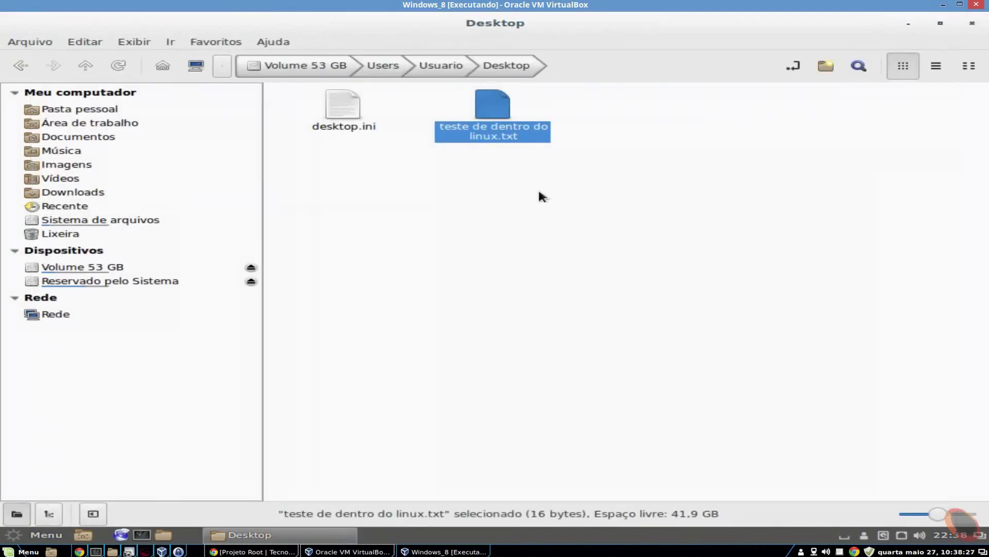
# Return the file manager to the Pasta pessoal home folder and close it
pyautogui.click(494, 225)
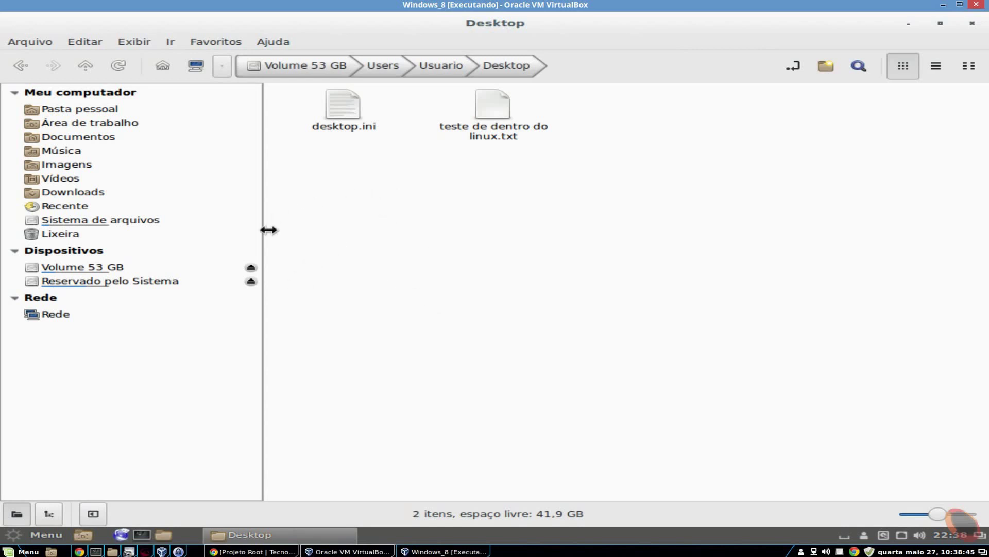
pyautogui.click(252, 283)
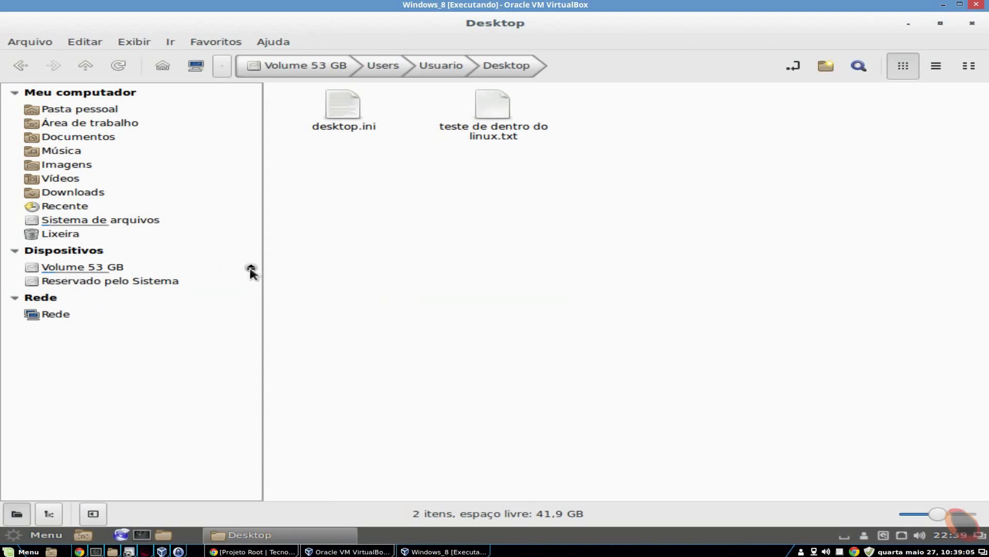
pyautogui.moveTo(251, 270)
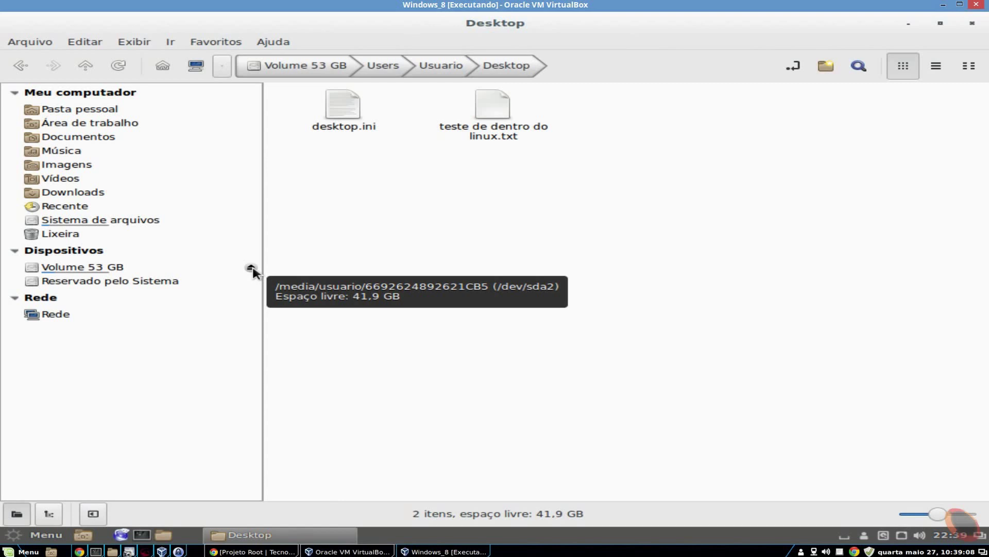
pyautogui.hotkey('alt', 'Home')
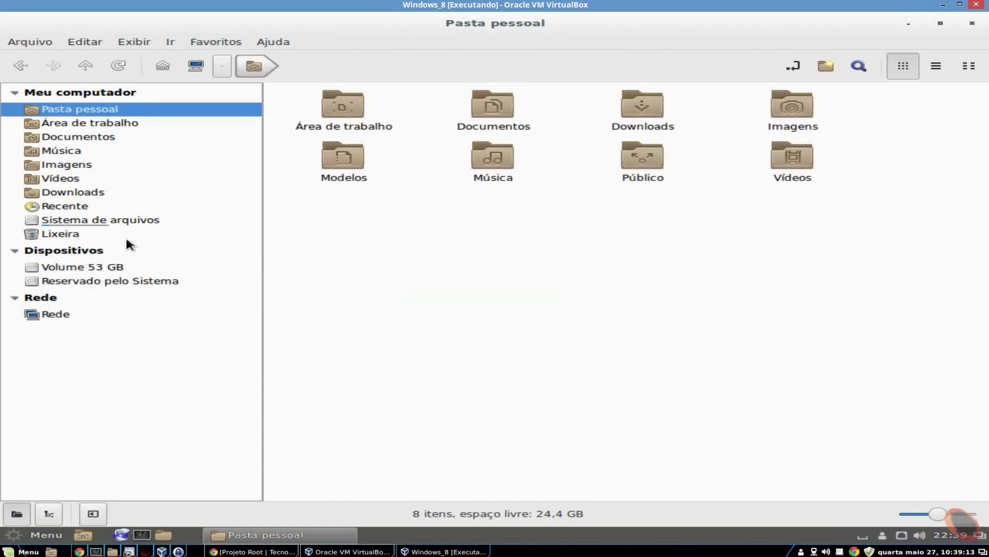
pyautogui.click(972, 24)
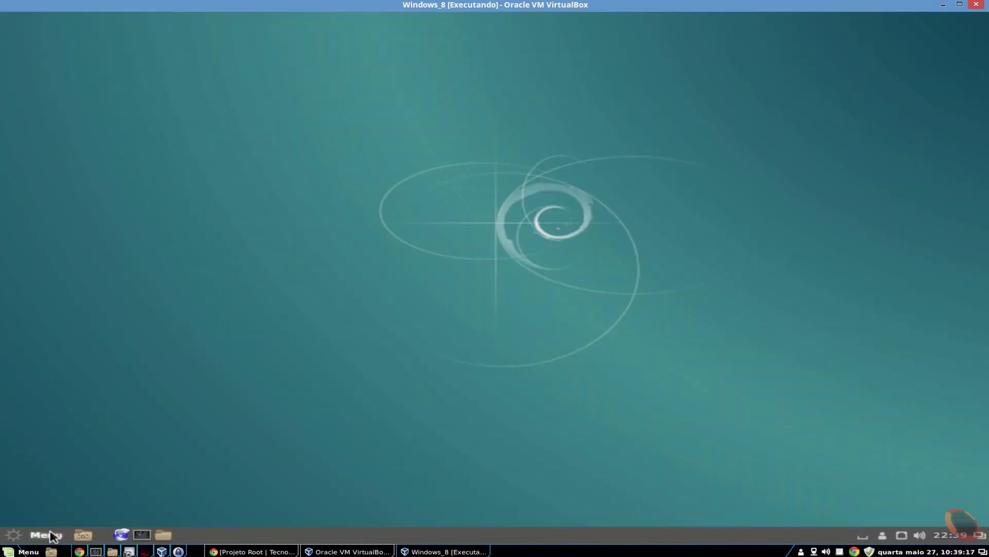
# Restart Debian from the Menu and boot the Windows 8 entry in GRUB
pyautogui.click(51, 534)
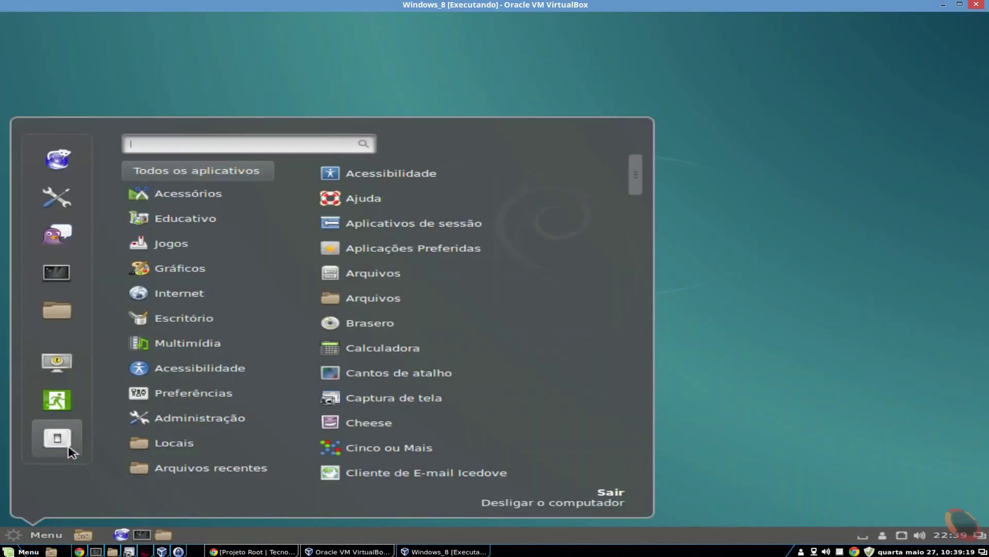
pyautogui.click(70, 452)
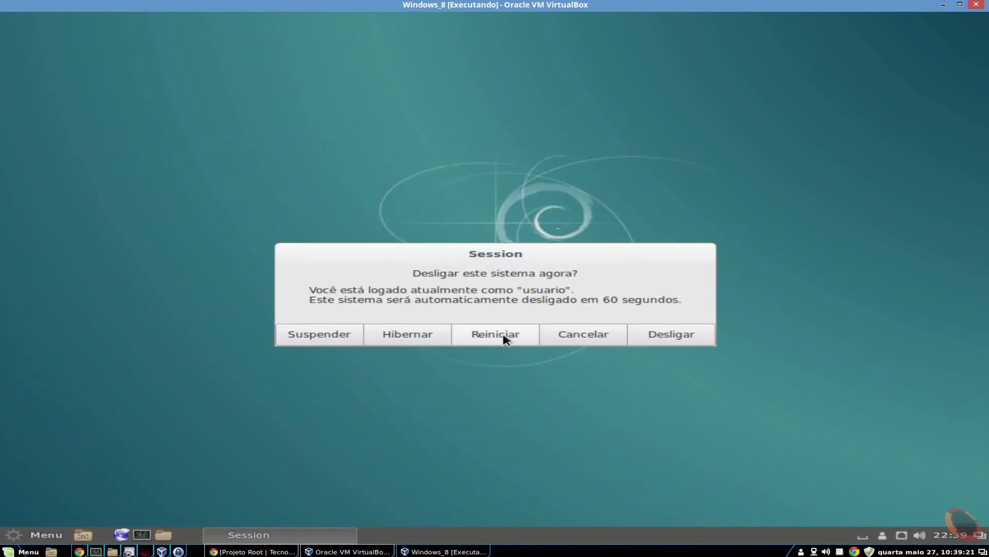
pyautogui.click(504, 338)
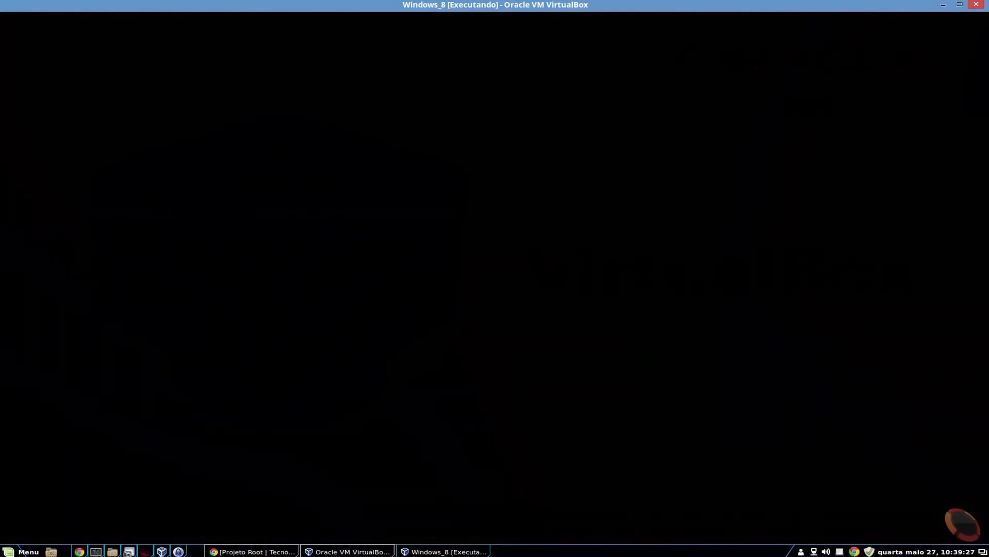
pyautogui.press('Down')
pyautogui.press('Down')
pyautogui.press('Return')
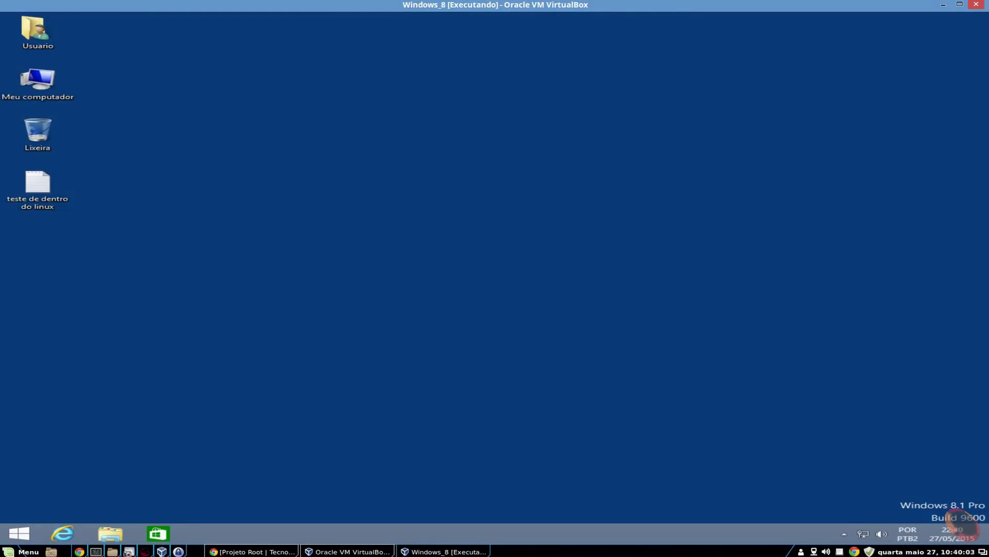
# Open 'teste de dentro do linux' in Notepad and check it reads 'Teste Linux'
pyautogui.doubleClick(52, 207)
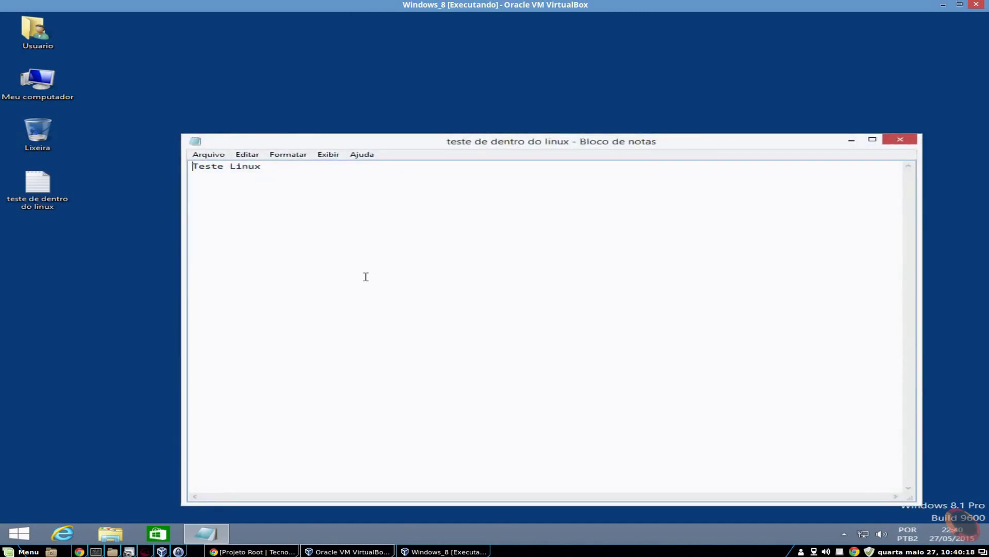
pyautogui.click(283, 173)
# Close Notepad and inspect the drives in a maximized Meu computador window
pyautogui.click(907, 140)
pyautogui.doubleClick(49, 83)
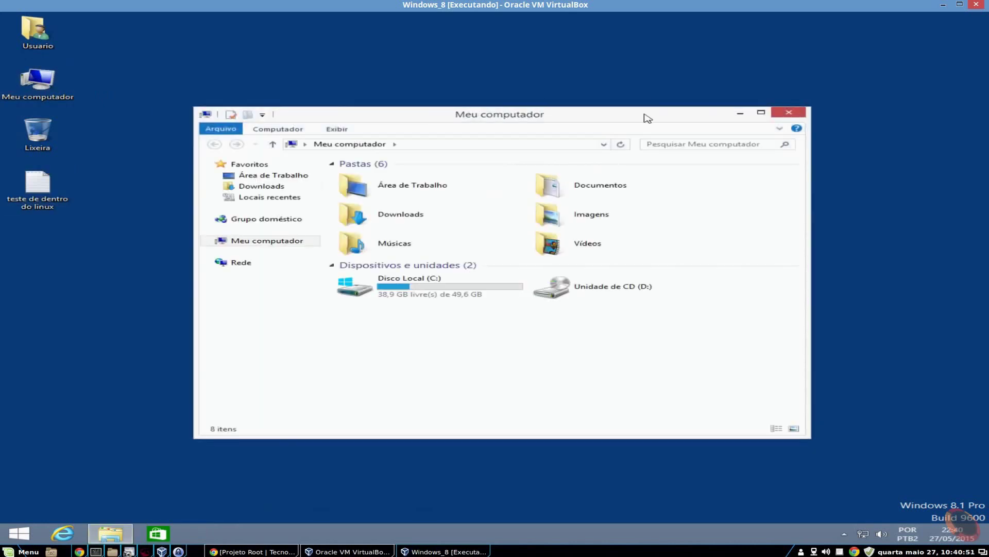
pyautogui.doubleClick(645, 115)
pyautogui.moveTo(222, 233); pyautogui.dragTo(740, 152)
pyautogui.click(630, 298)
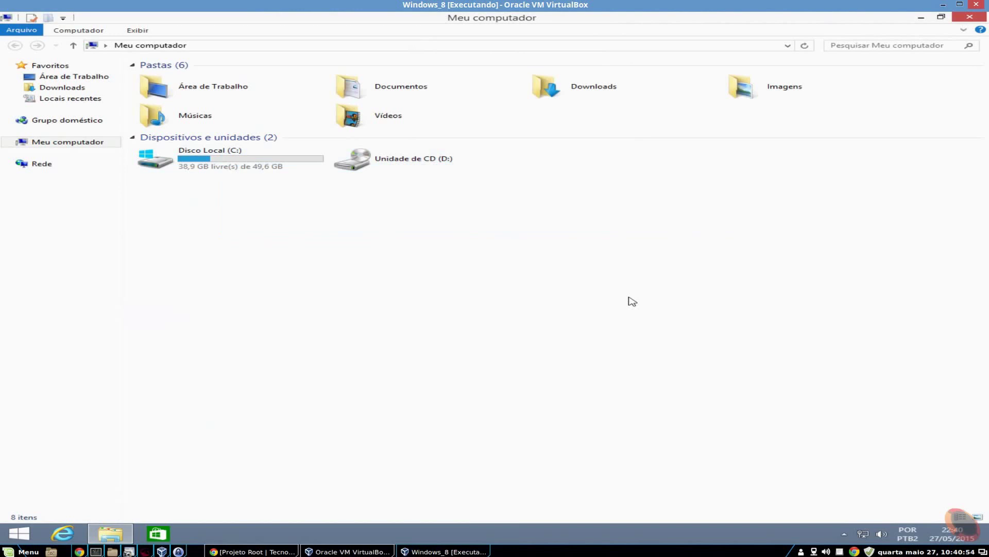
pyautogui.moveTo(485, 148); pyautogui.dragTo(785, 201)
pyautogui.click(647, 212)
pyautogui.moveTo(577, 159); pyautogui.dragTo(899, 225)
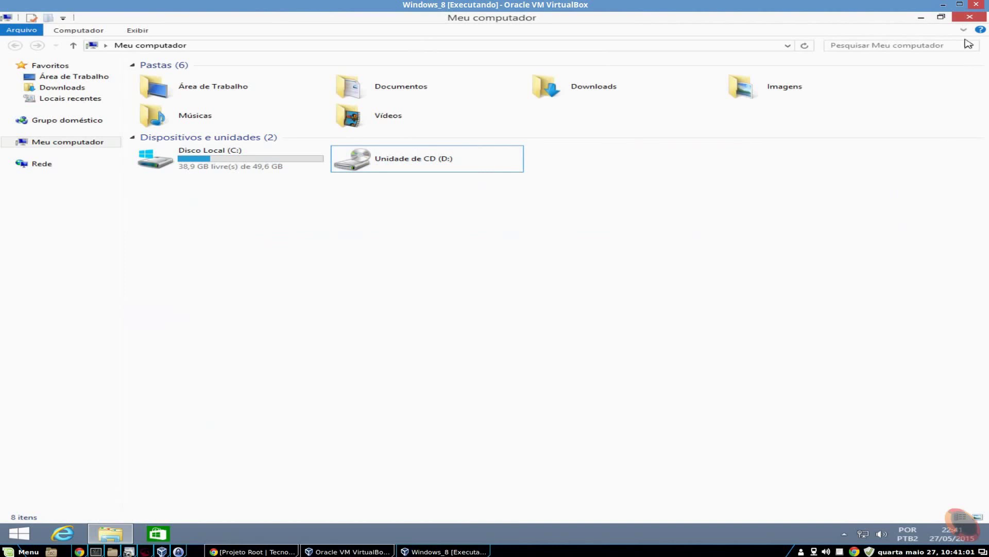
# Close Meu computador and launch Gerenciar (Computer Management) from its context menu
pyautogui.click(972, 20)
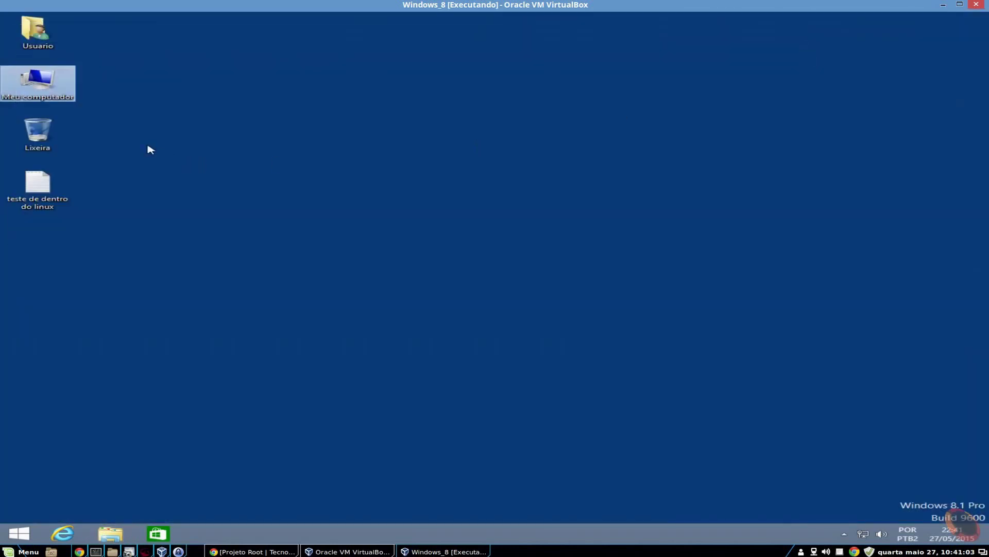
pyautogui.rightClick(51, 77)
pyautogui.click(99, 91)
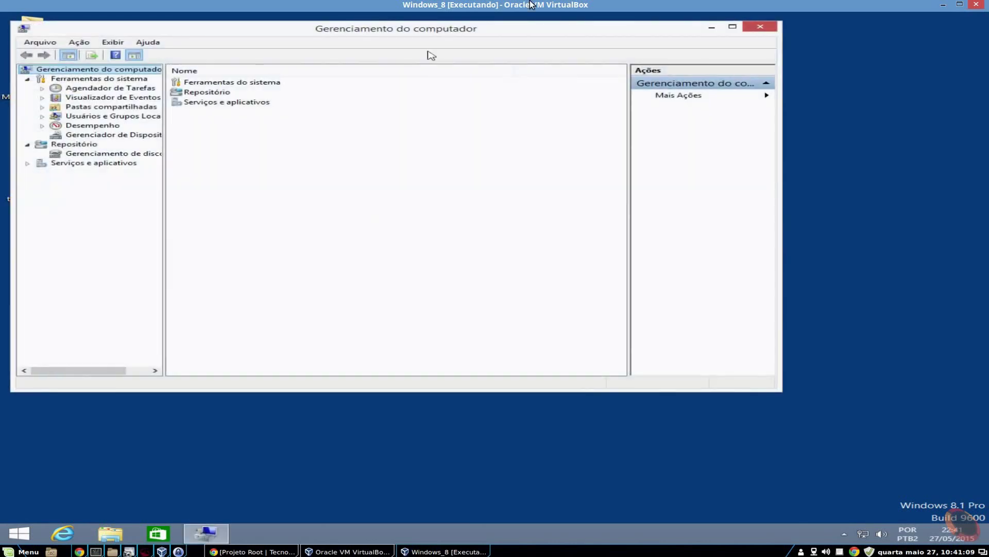
# Maximize Computer Management, open Gerenciamento de disco, and select the 28,14 GB, 1,86 GB and C: volumes
pyautogui.doubleClick(504, 27)
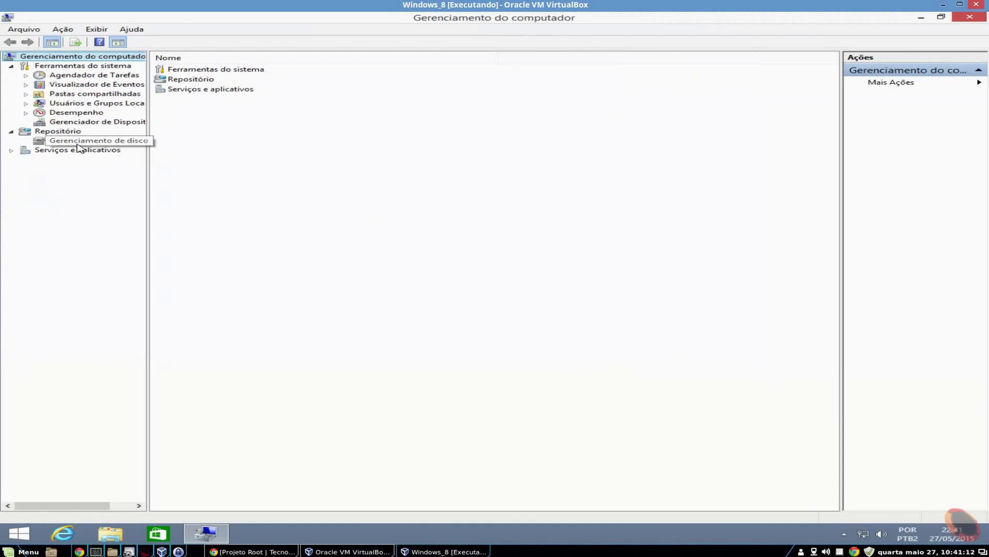
pyautogui.click(78, 142)
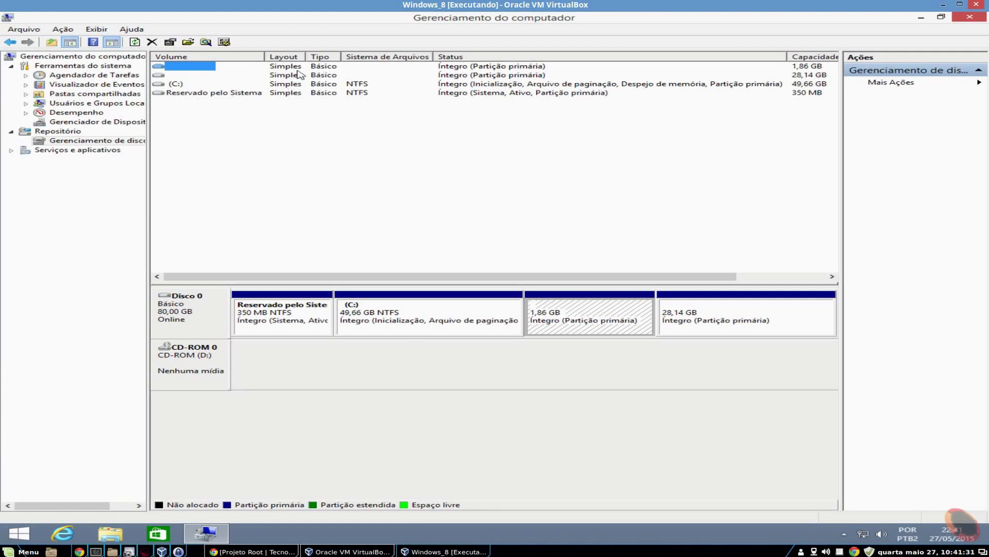
pyautogui.click(180, 75)
pyautogui.click(181, 67)
pyautogui.click(174, 84)
pyautogui.click(183, 75)
pyautogui.click(184, 70)
pyautogui.click(178, 75)
pyautogui.click(180, 66)
pyautogui.click(178, 76)
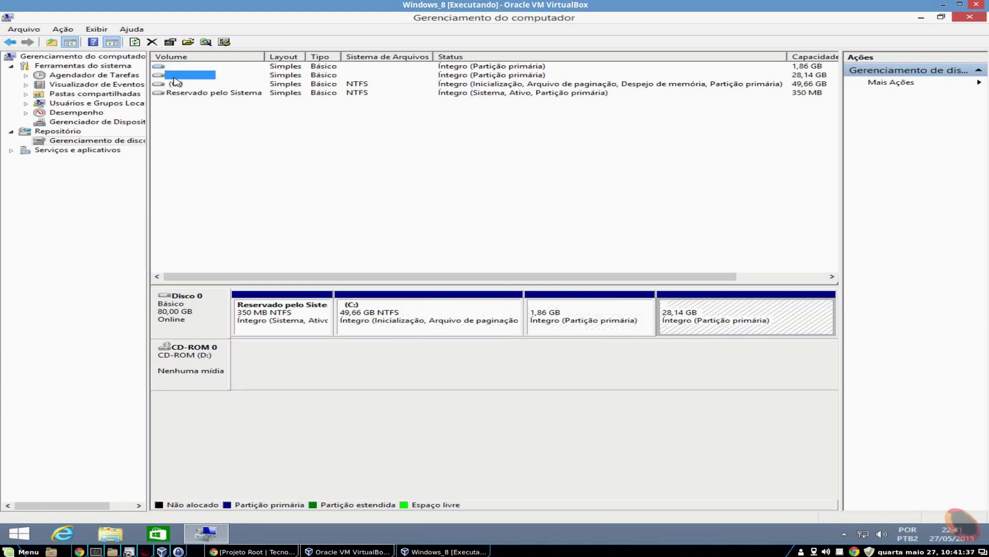
# Select the 1,86 GB and 28,14 GB partitions in the Disco 0 map
pyautogui.click(580, 317)
pyautogui.click(716, 324)
pyautogui.click(628, 324)
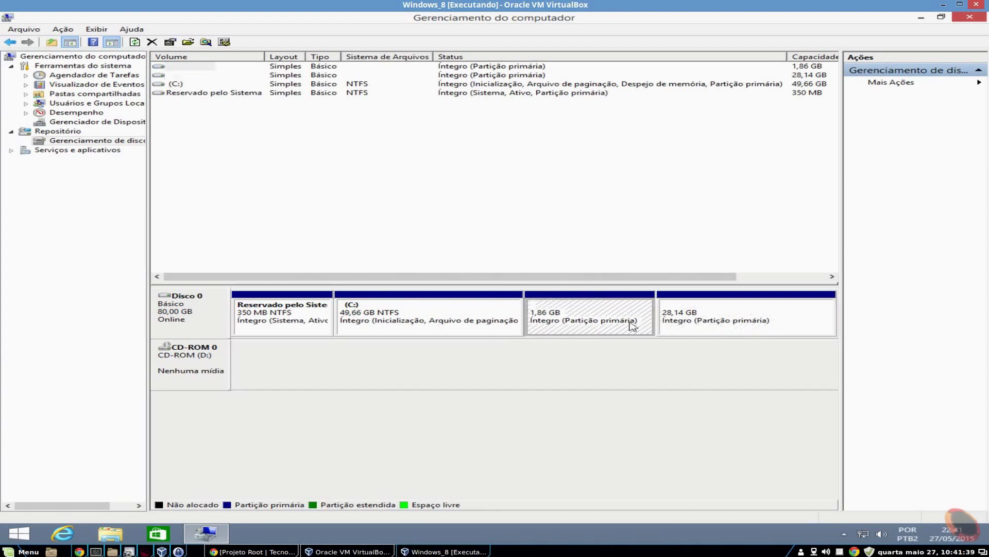
pyautogui.click(724, 322)
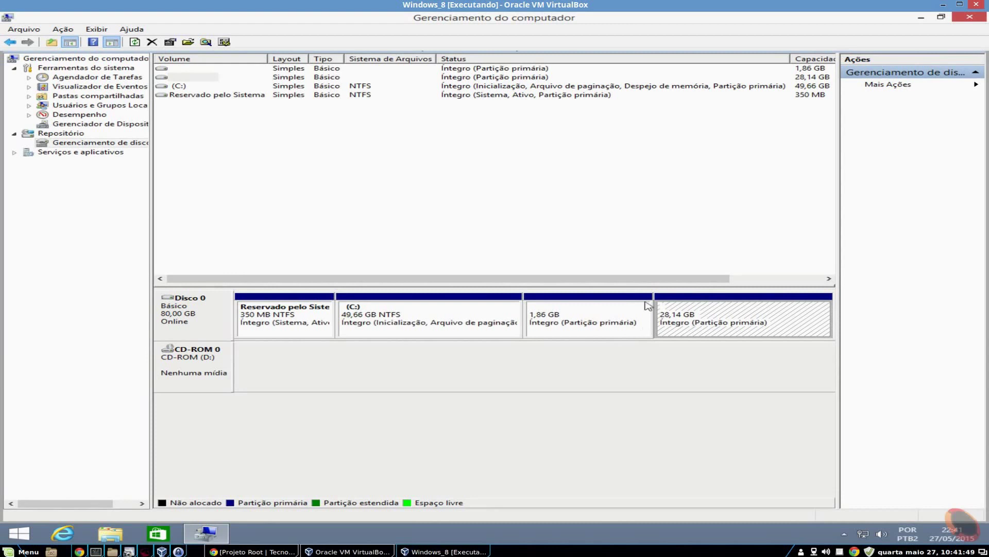
# Check Espaço Livre and % Livre for the 1,86 GB and 28,14 GB partitions, then close Computer Management
pyautogui.moveTo(647, 279); pyautogui.dragTo(740, 278)
pyautogui.moveTo(773, 226); pyautogui.dragTo(799, 157)
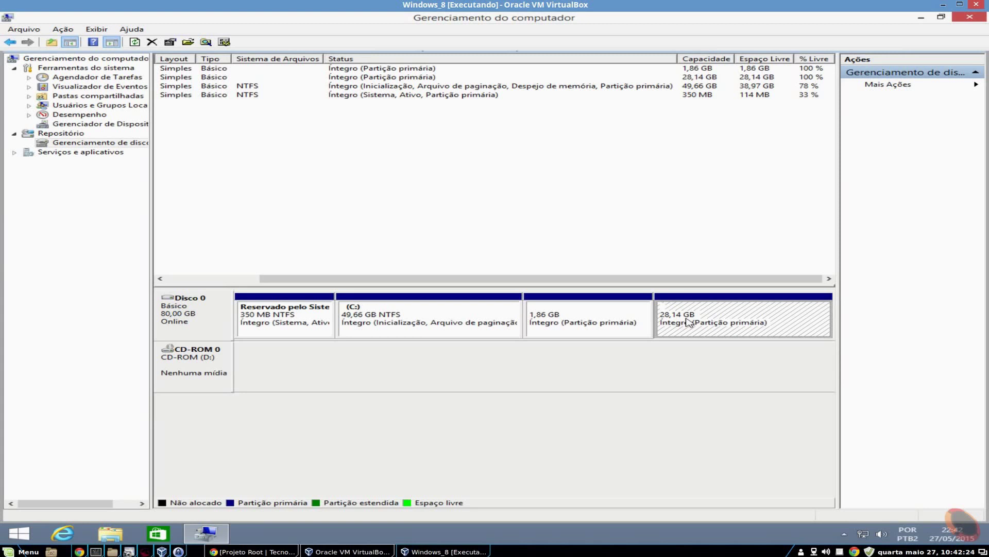
pyautogui.click(618, 326)
pyautogui.click(691, 319)
pyautogui.click(634, 320)
pyautogui.click(672, 315)
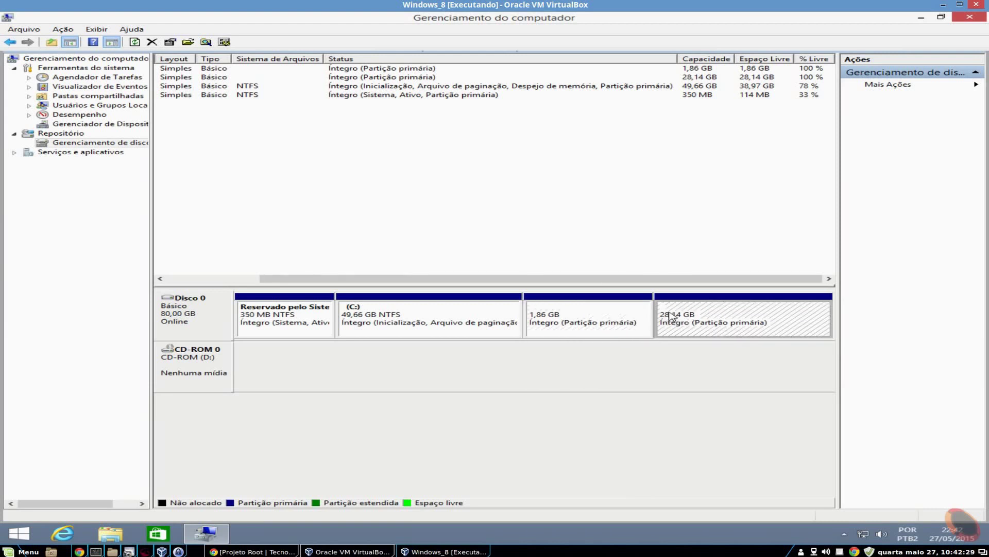
pyautogui.click(591, 331)
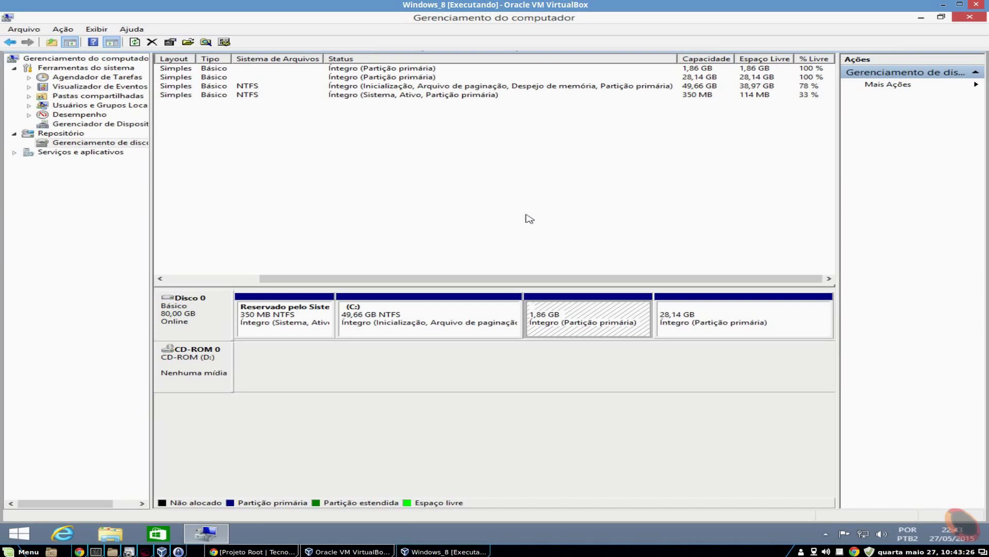
pyautogui.click(971, 18)
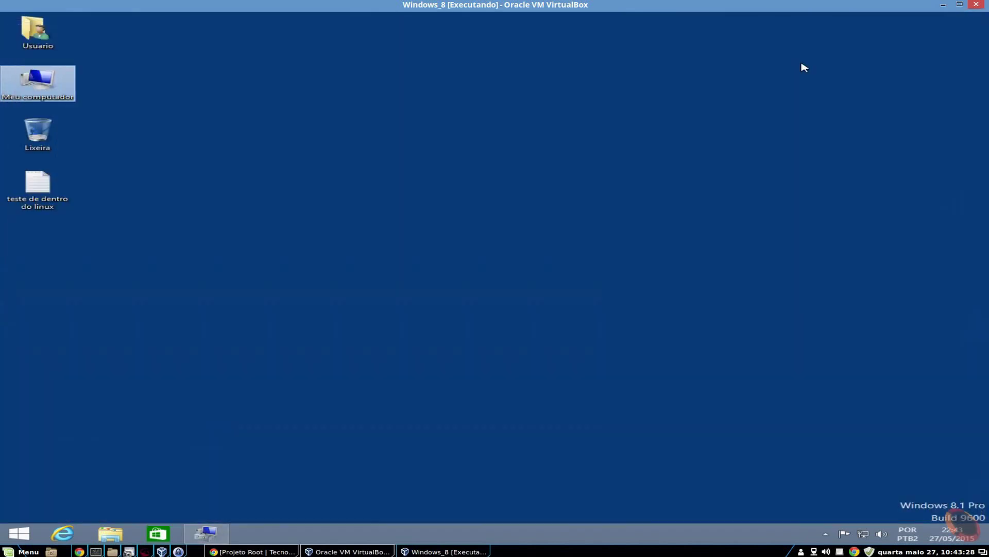
pyautogui.click(431, 219)
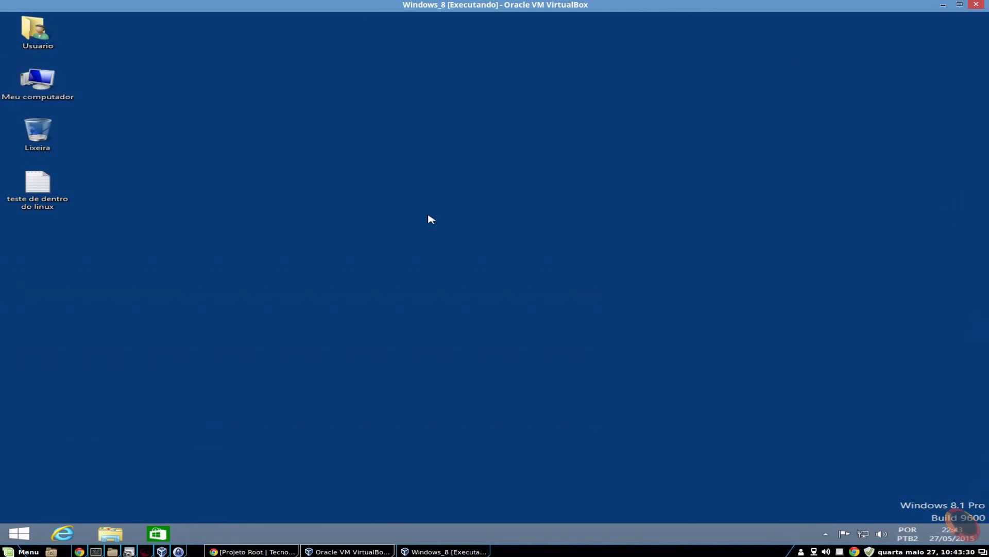